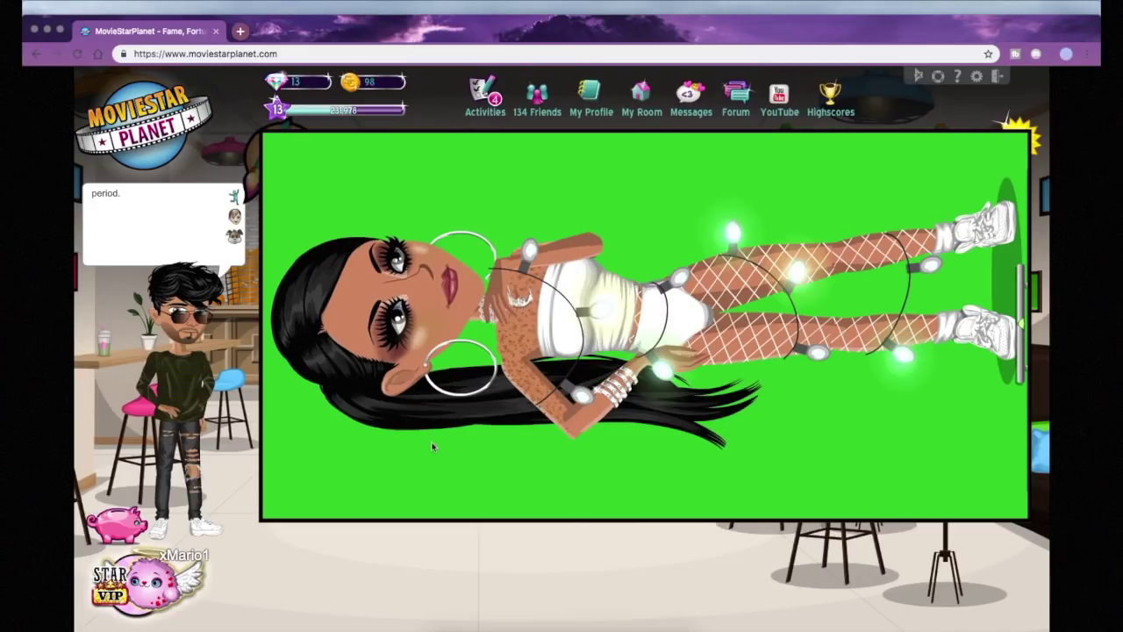
- Examine the avatar screenshots 9.22.09 PM and 9.21.38 PM saved in the Desktop folder
mouse_move(446, 447)
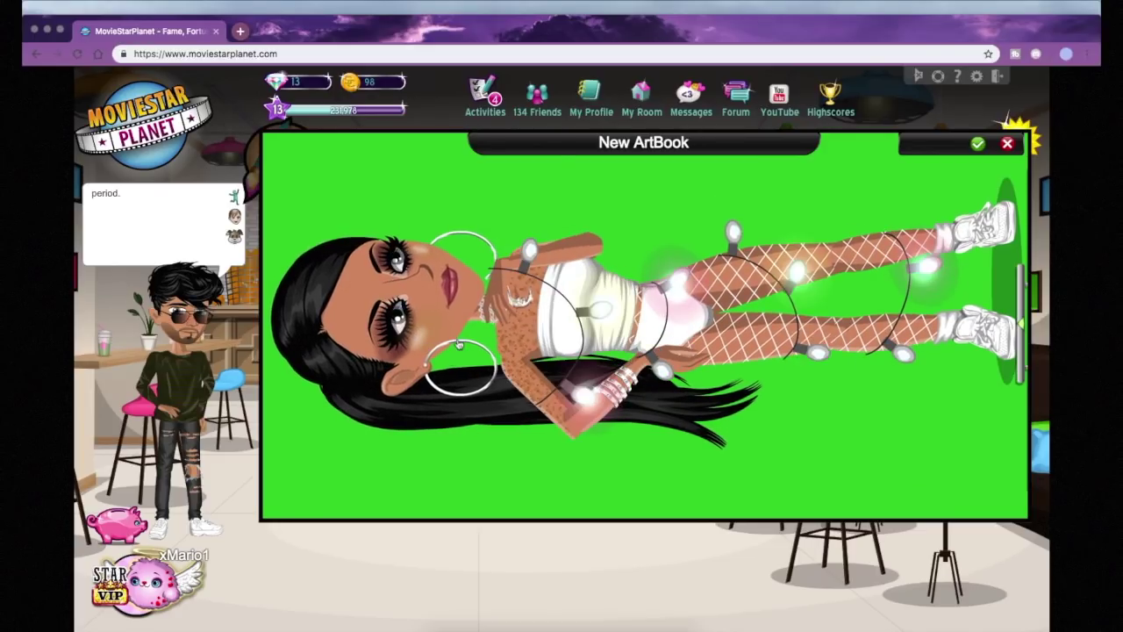
left_click(538, 614)
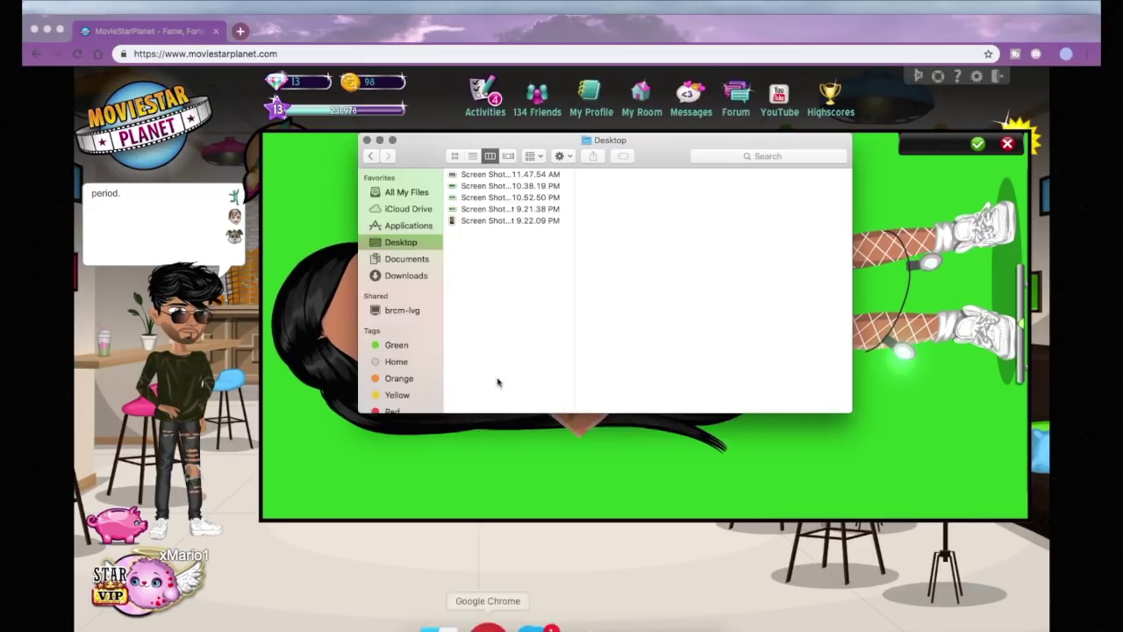
left_click(484, 221)
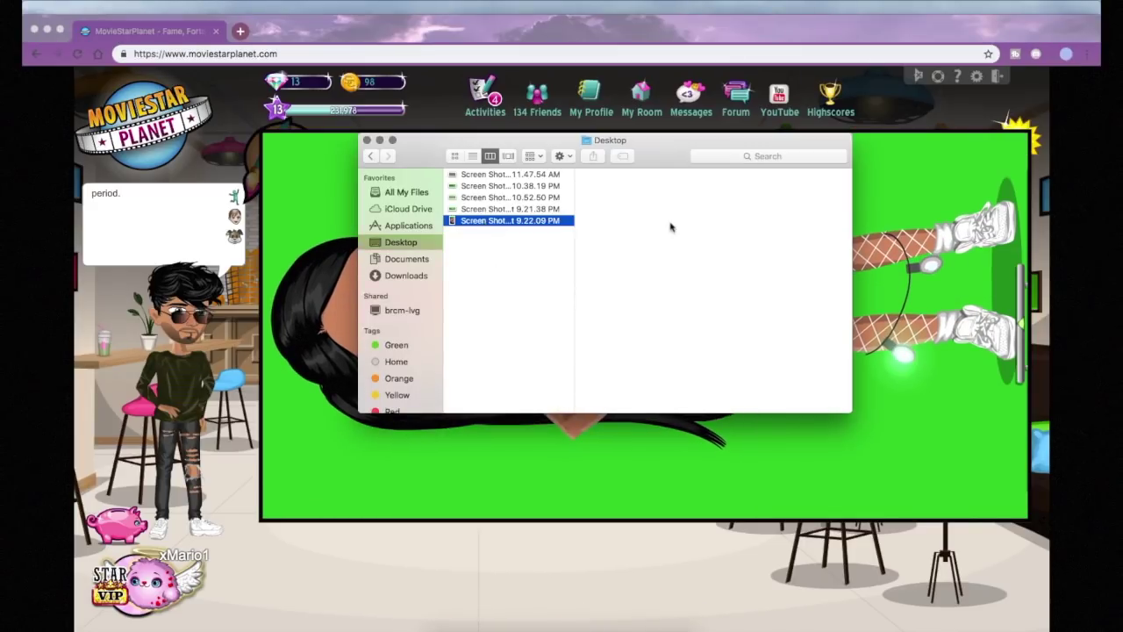
left_click(519, 210)
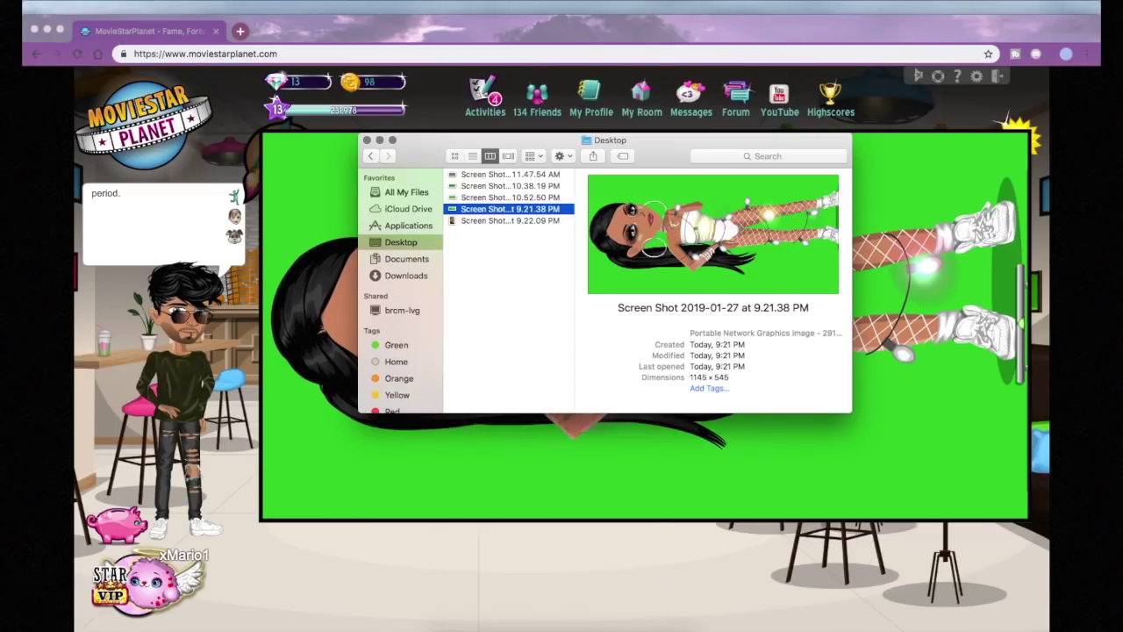
left_click(666, 539)
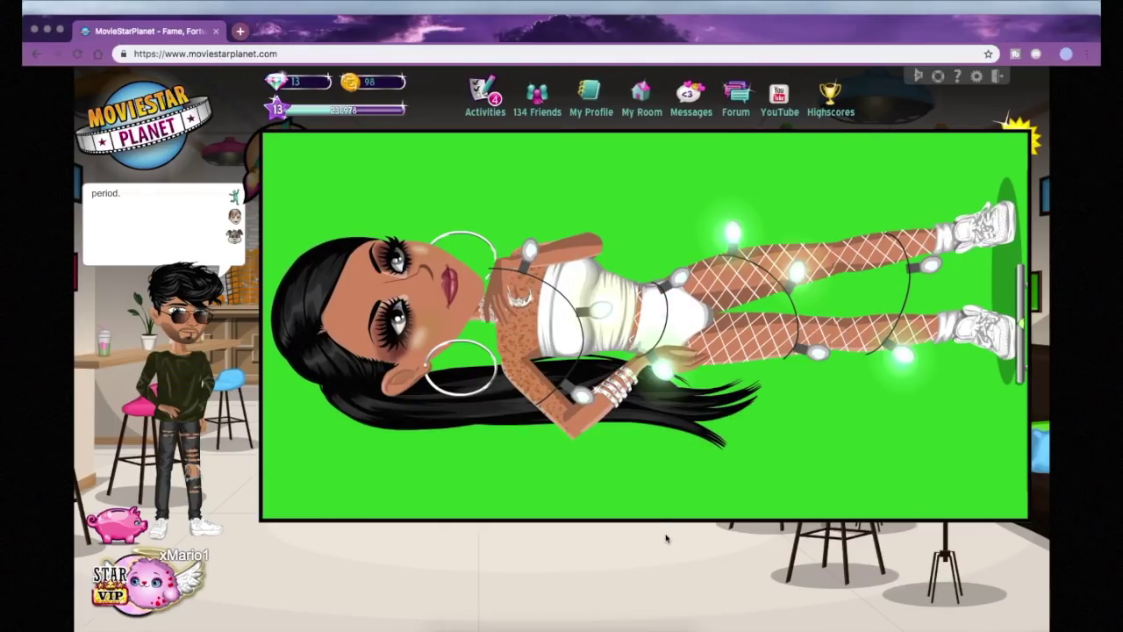
- Browse the shop's Backgrounds section and view the background priced at 500 coins
mouse_move(608, 614)
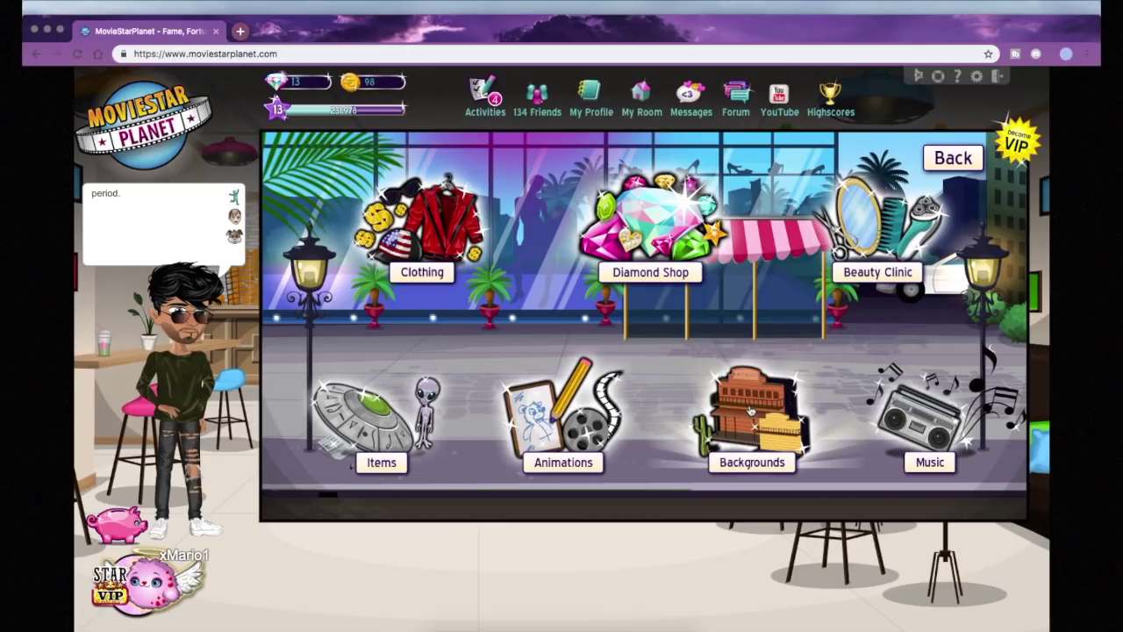
left_click(750, 410)
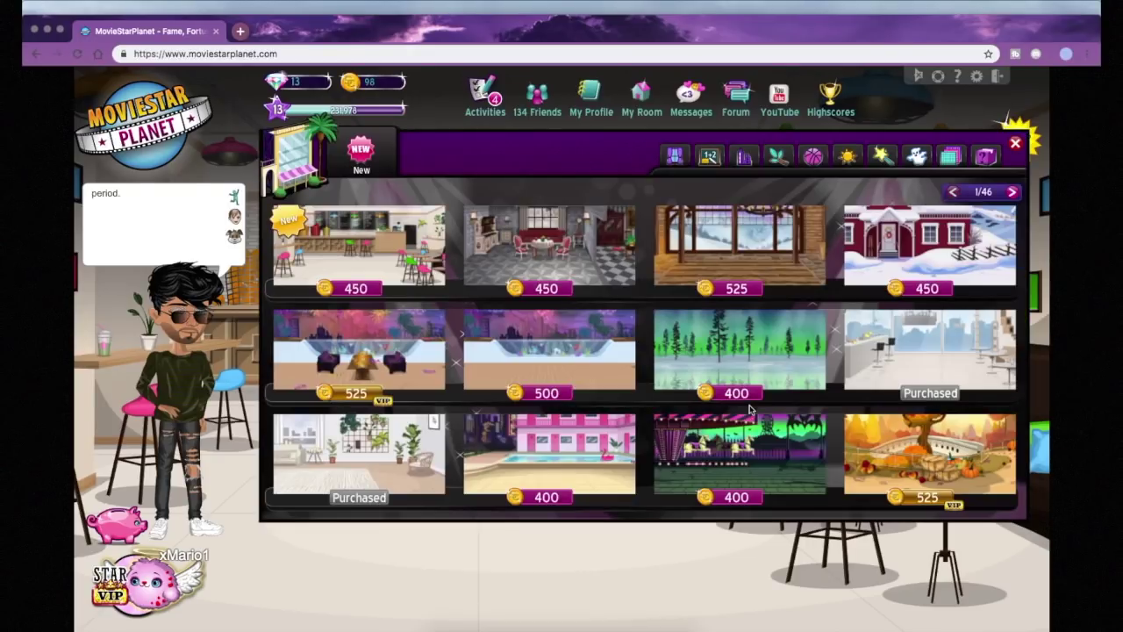
left_click(520, 354)
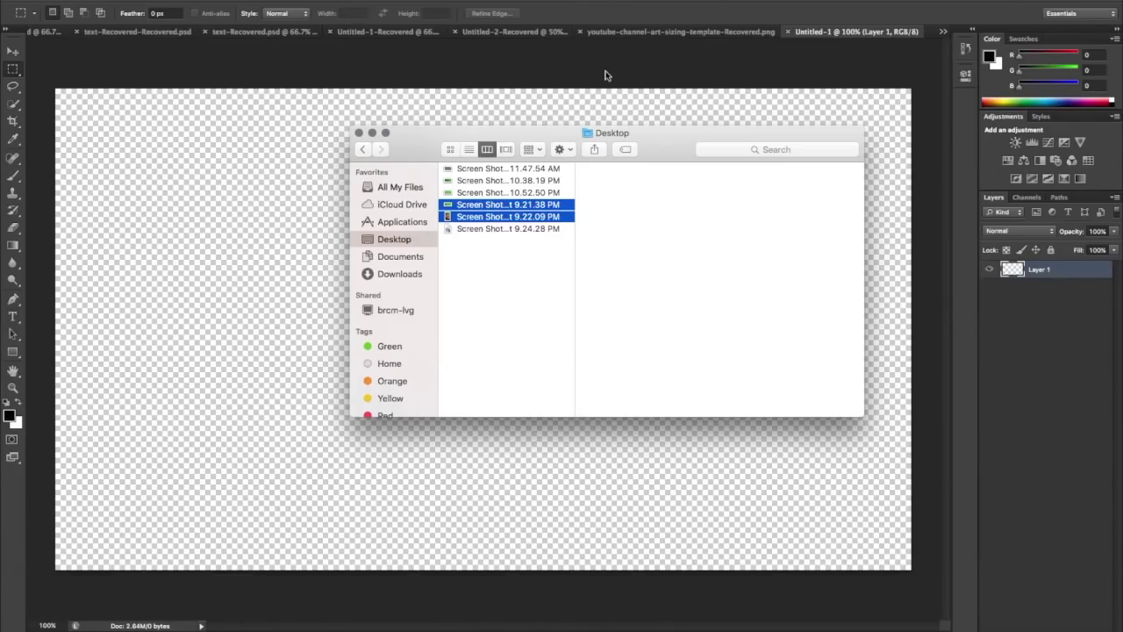
- In Photoshop, place the Desktop screenshots 9.21.38 PM and 9.22.09 PM into the blank Untitled-1 document at 100% size
left_click(510, 122)
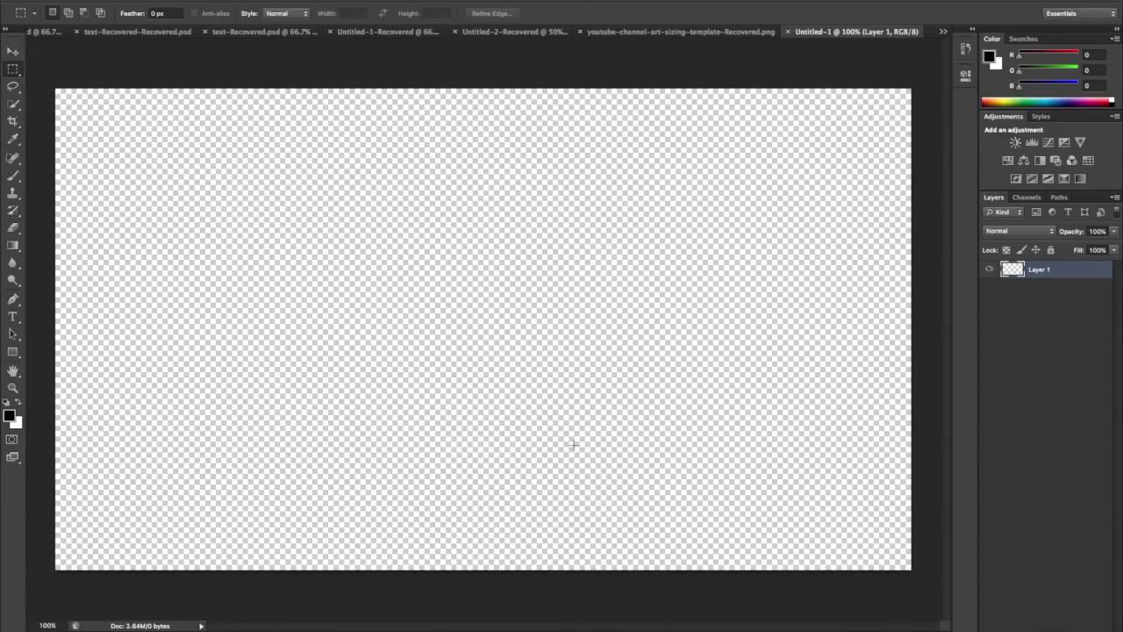
left_click(451, 614)
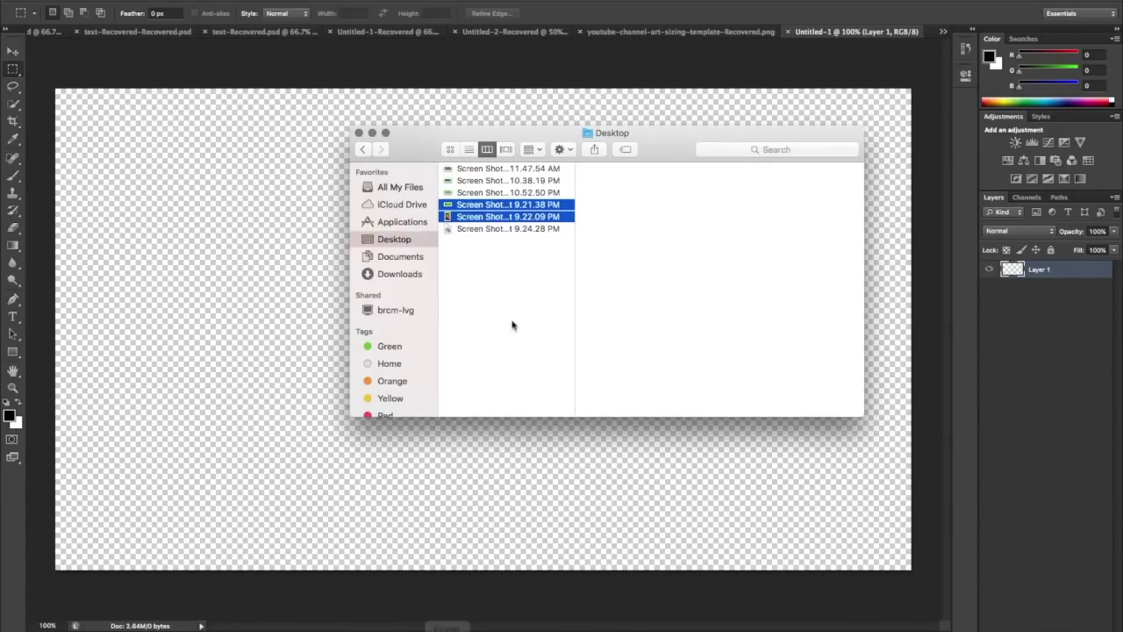
left_click(284, 235)
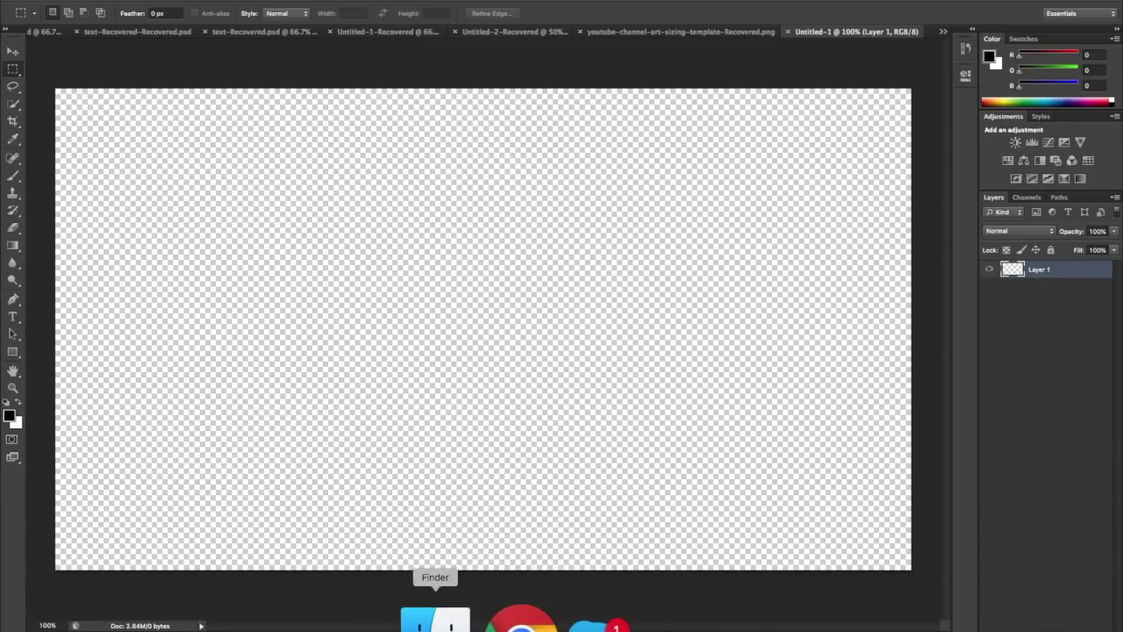
left_click(435, 621)
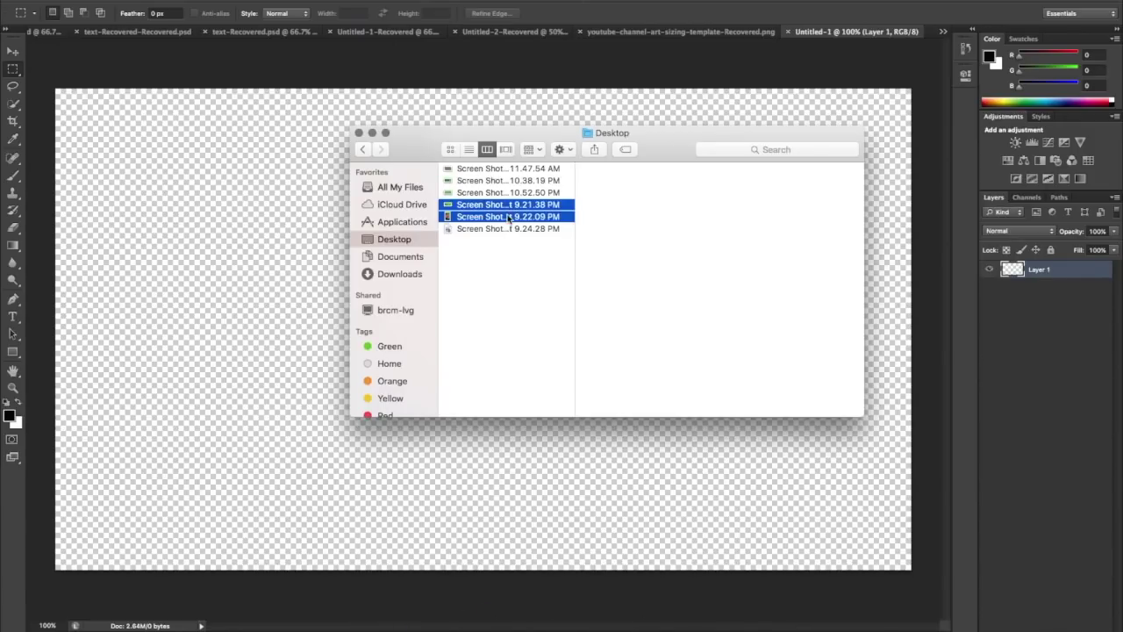
left_click_drag(509, 216, 534, 504)
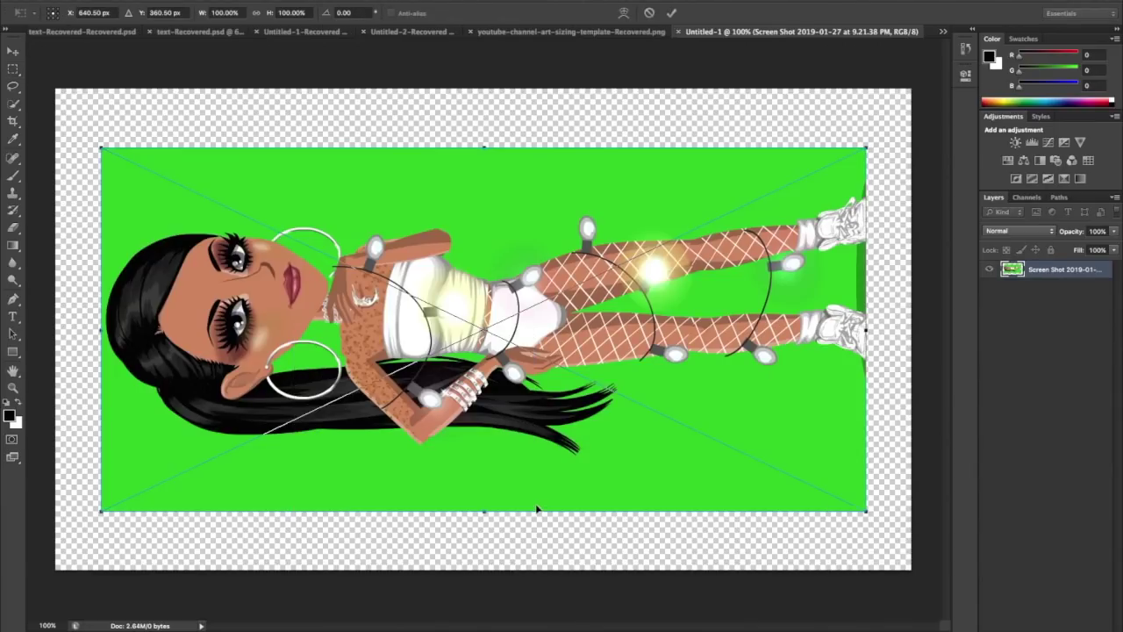
key("Return")
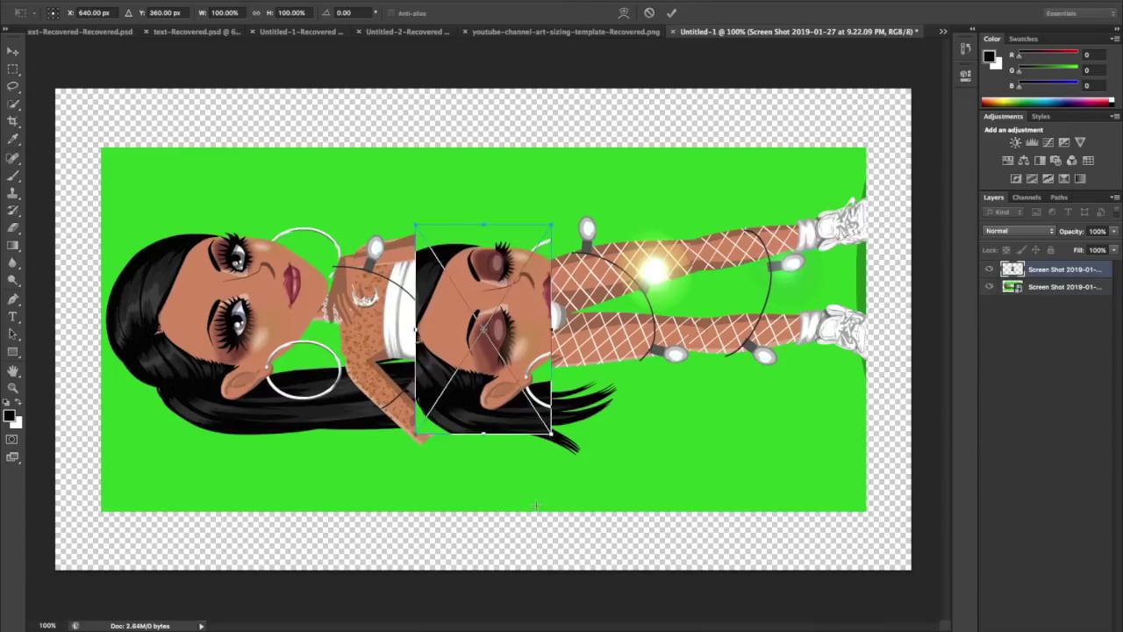
key("Return")
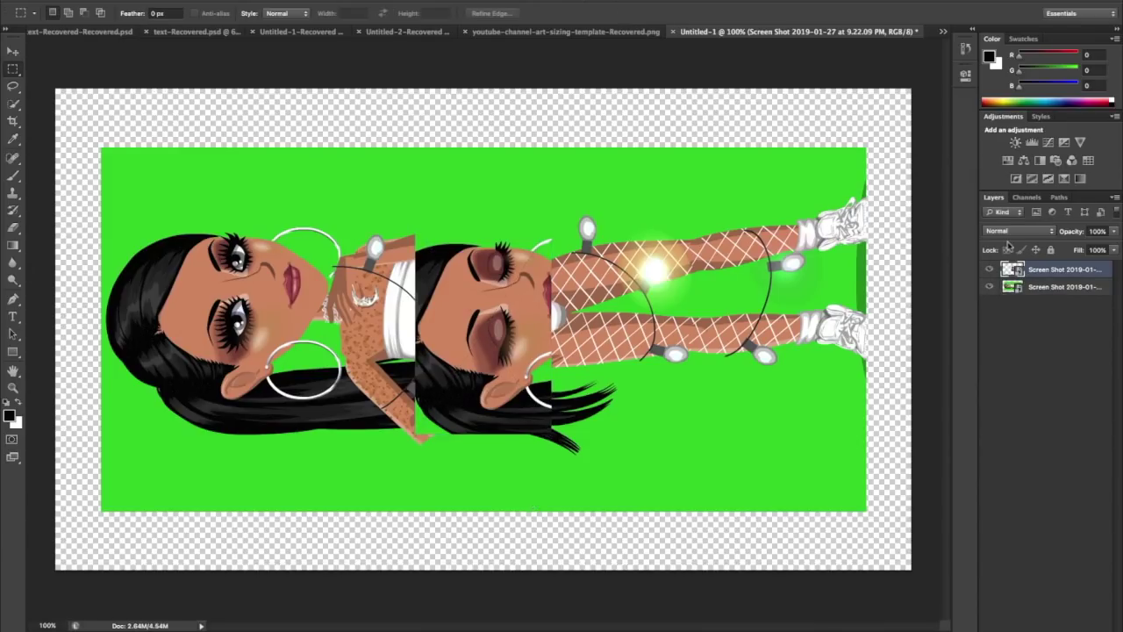
- Rasterize both placed screenshot layers
left_click(1031, 288, "shift")
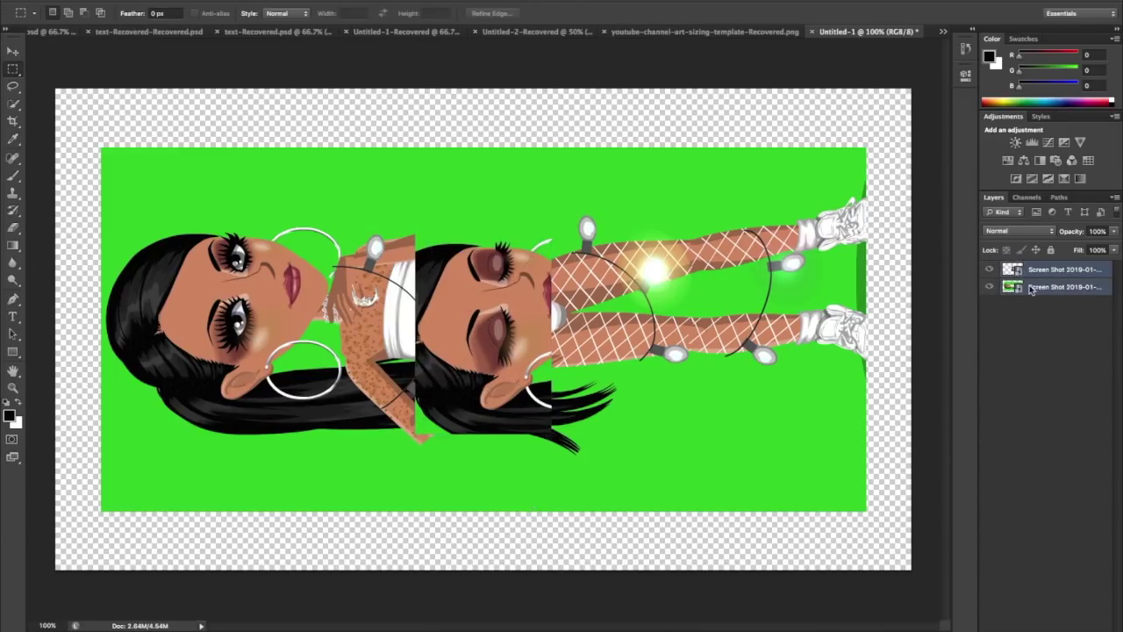
right_click(1029, 288)
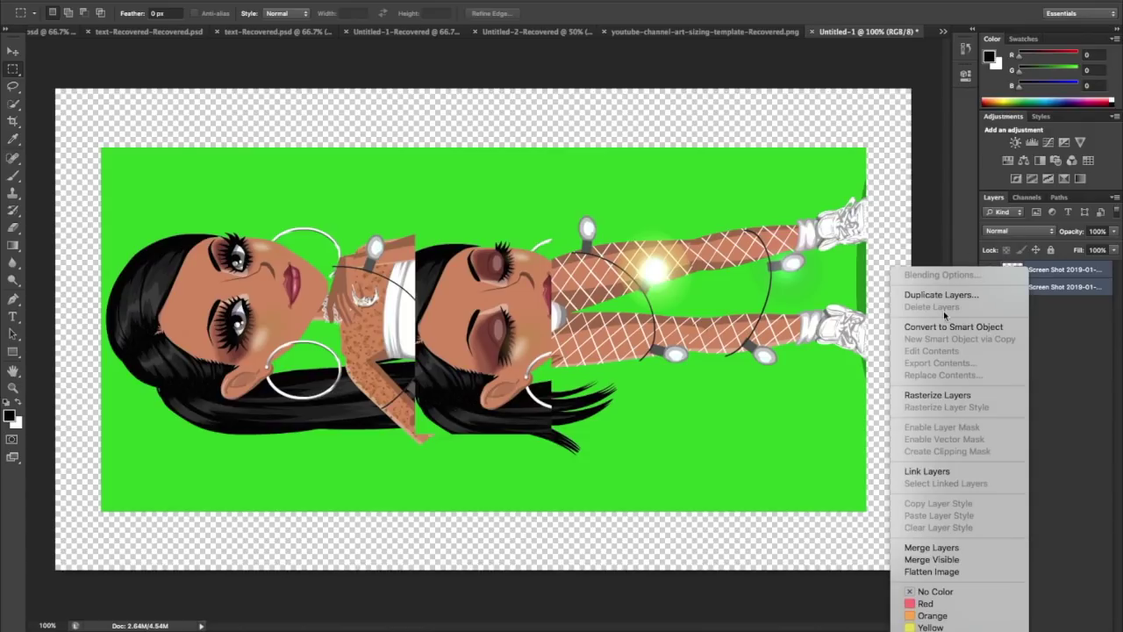
left_click(937, 395)
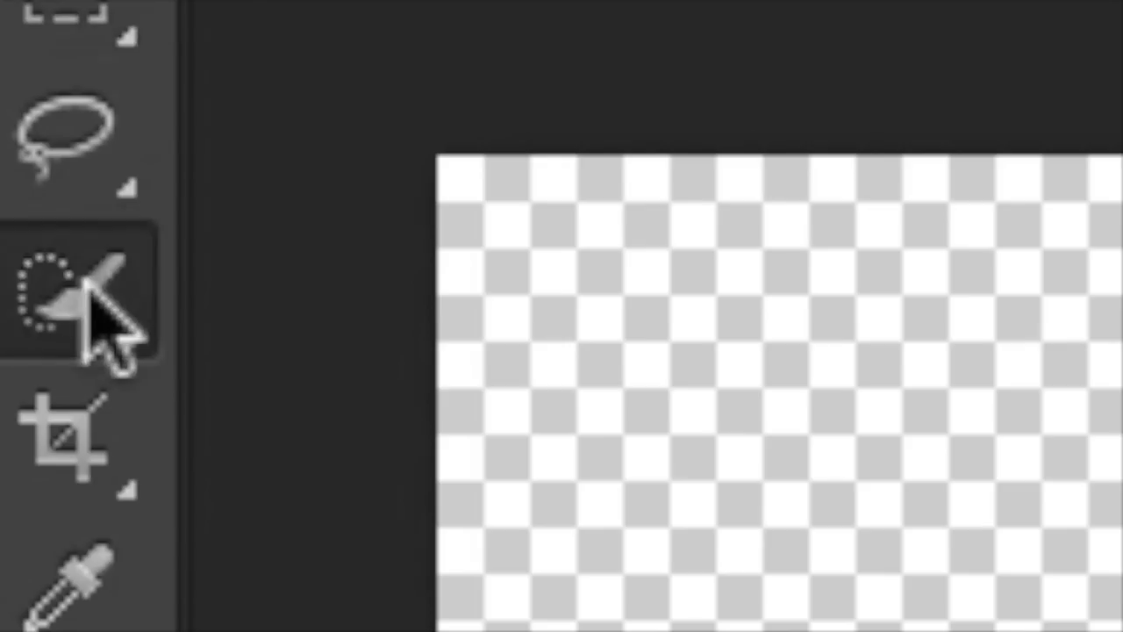
- Hide the full-body layer and remove all the green background from the closed-eyes head layer with the Magic Wand and Similar
right_click(17, 106)
left_click(63, 119)
left_click(990, 287)
left_click(442, 230)
right_click(442, 230)
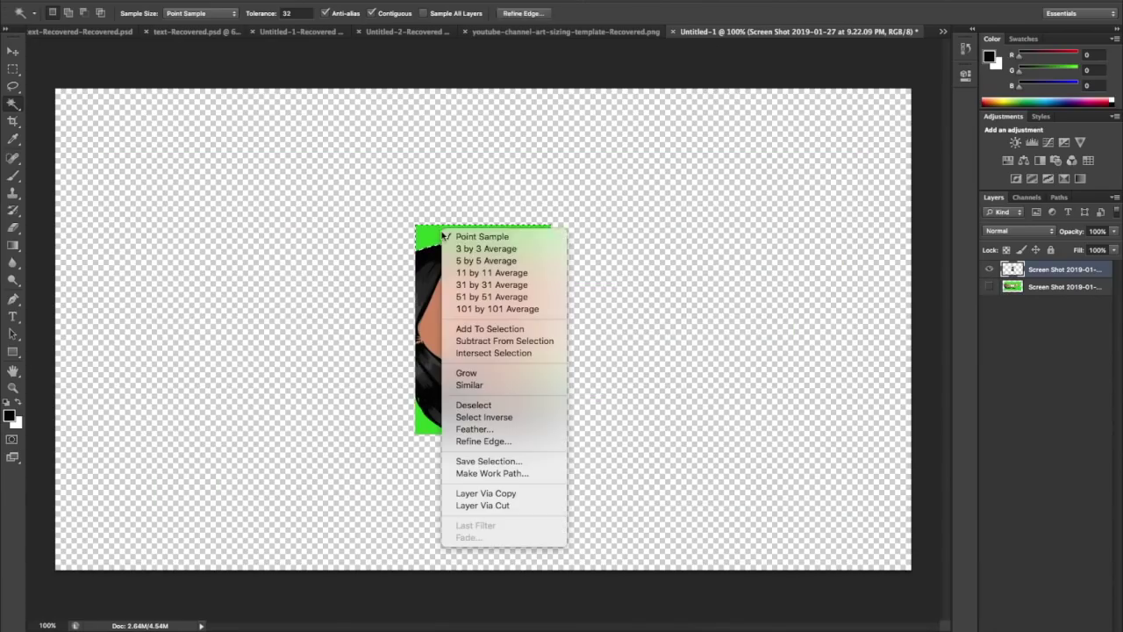
left_click(527, 387)
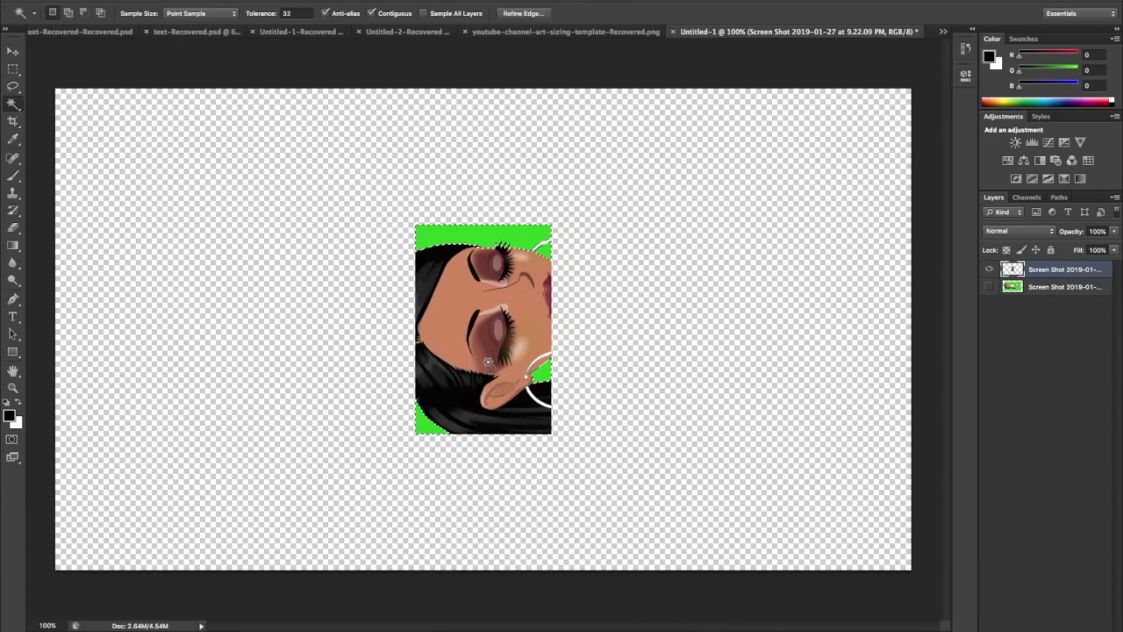
key("Delete")
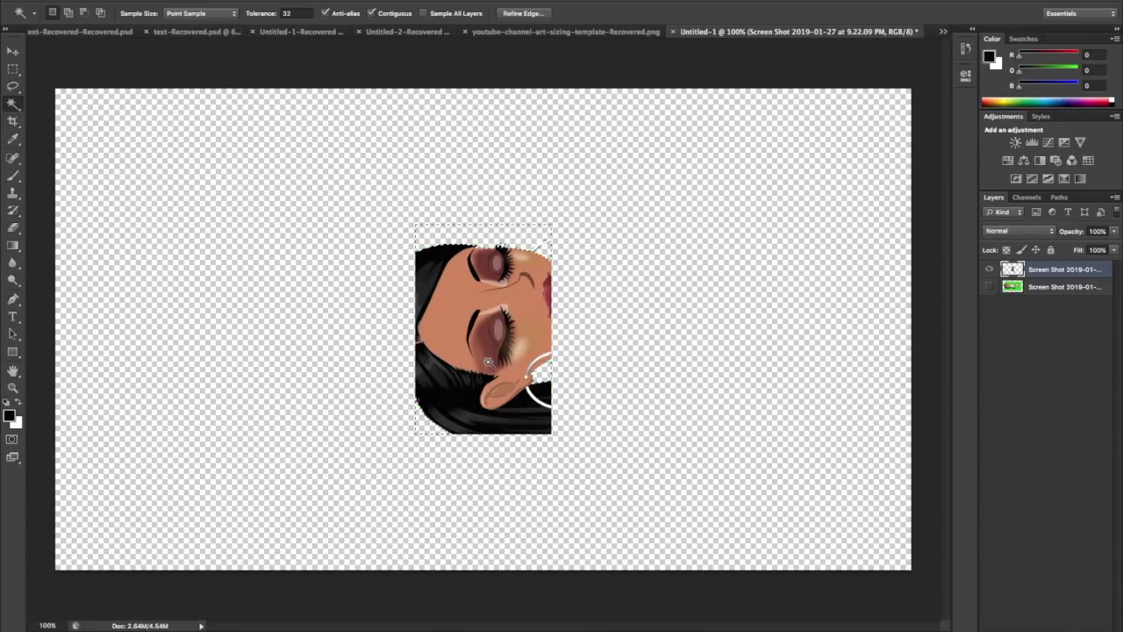
key("ctrl+d")
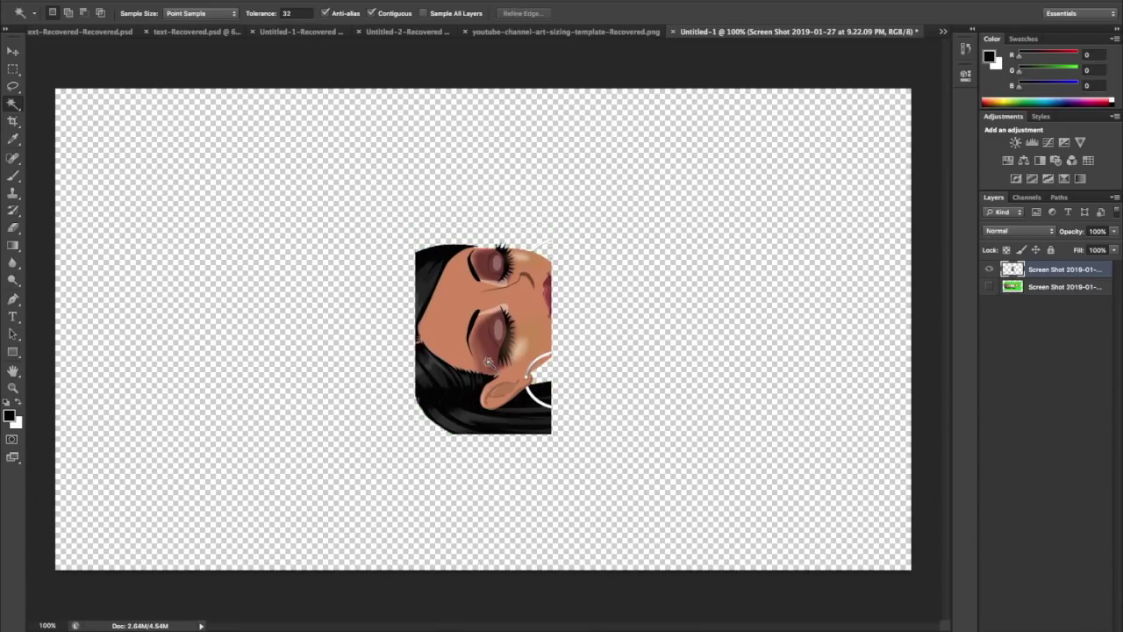
- Show only the full-body layer and delete its green background using the Magic Wand and Similar
left_click(989, 269)
left_click(989, 287)
left_click(1027, 290)
left_click(537, 201)
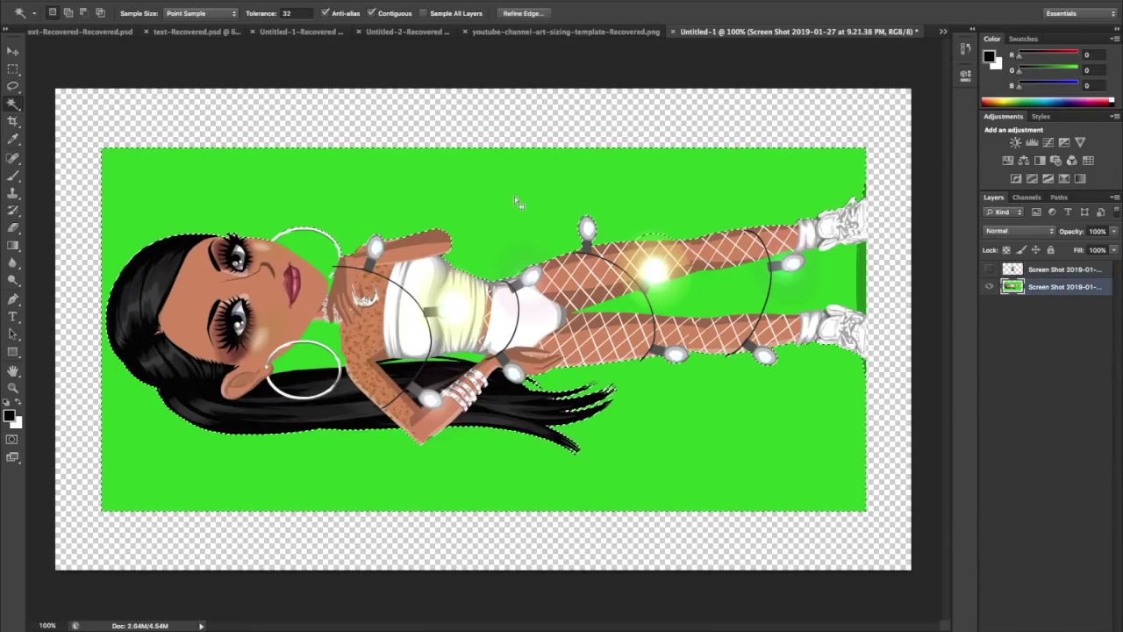
right_click(515, 197)
left_click(579, 374)
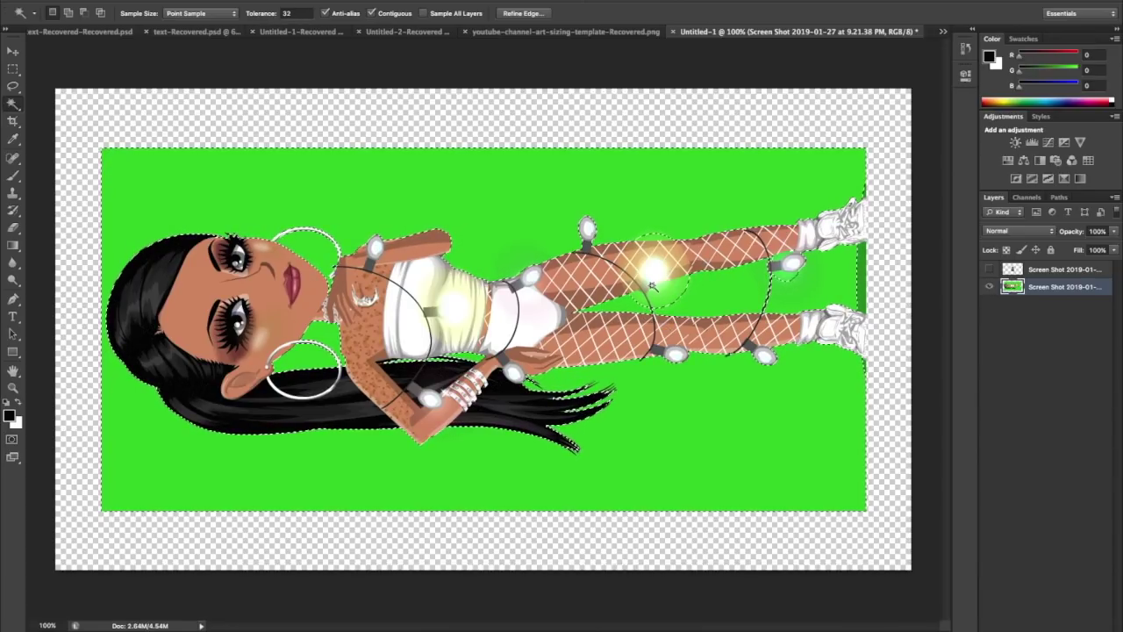
key("Delete")
key("ctrl+d")
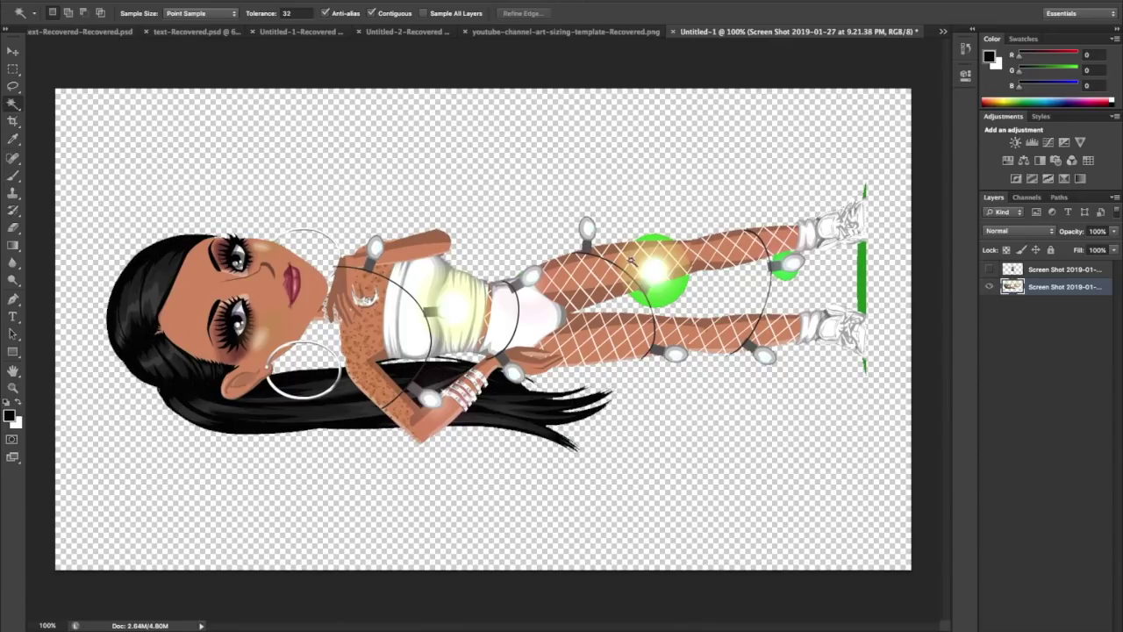
- Remove the leftover green around the glowing bulbs and beside the shoes on the full-body layer
left_click(678, 295)
right_click(678, 293)
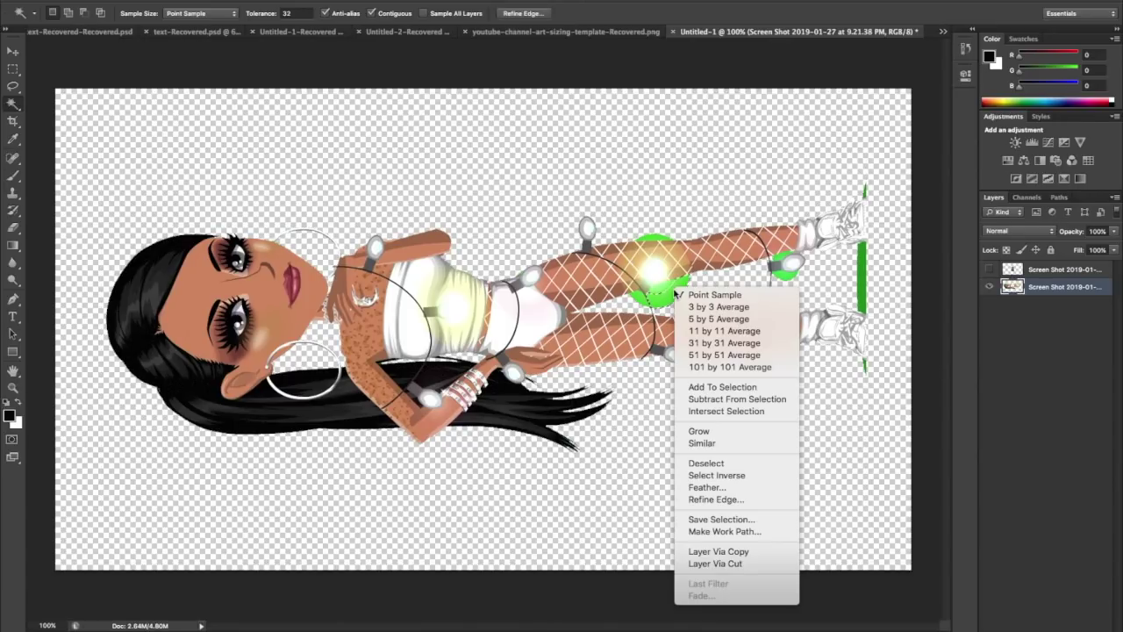
left_click(702, 443)
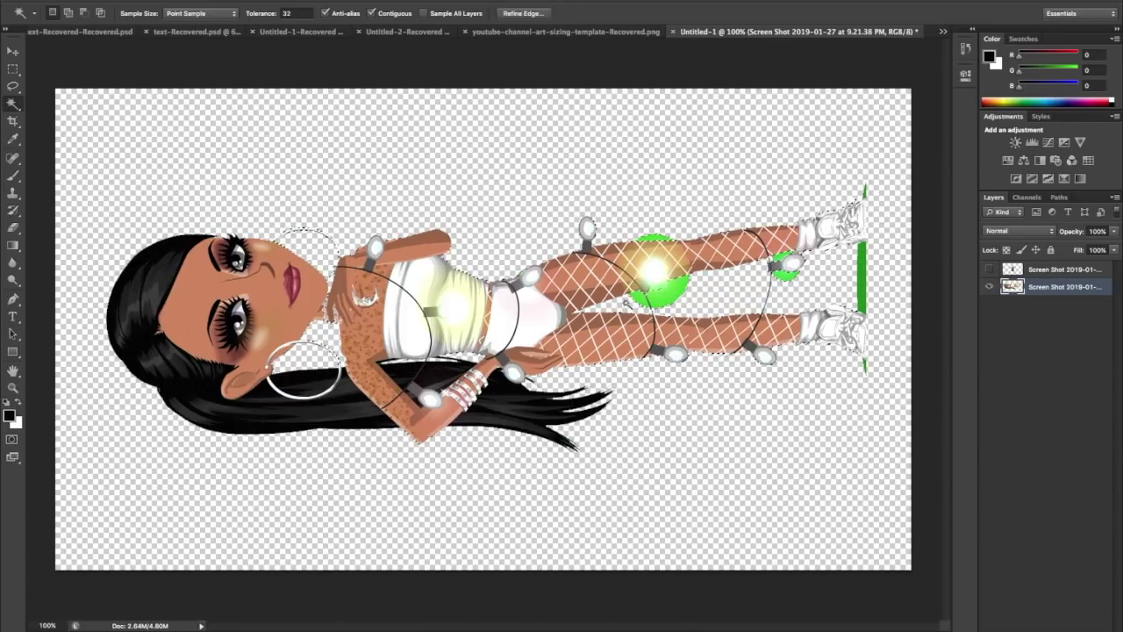
key("Delete")
key("ctrl+d")
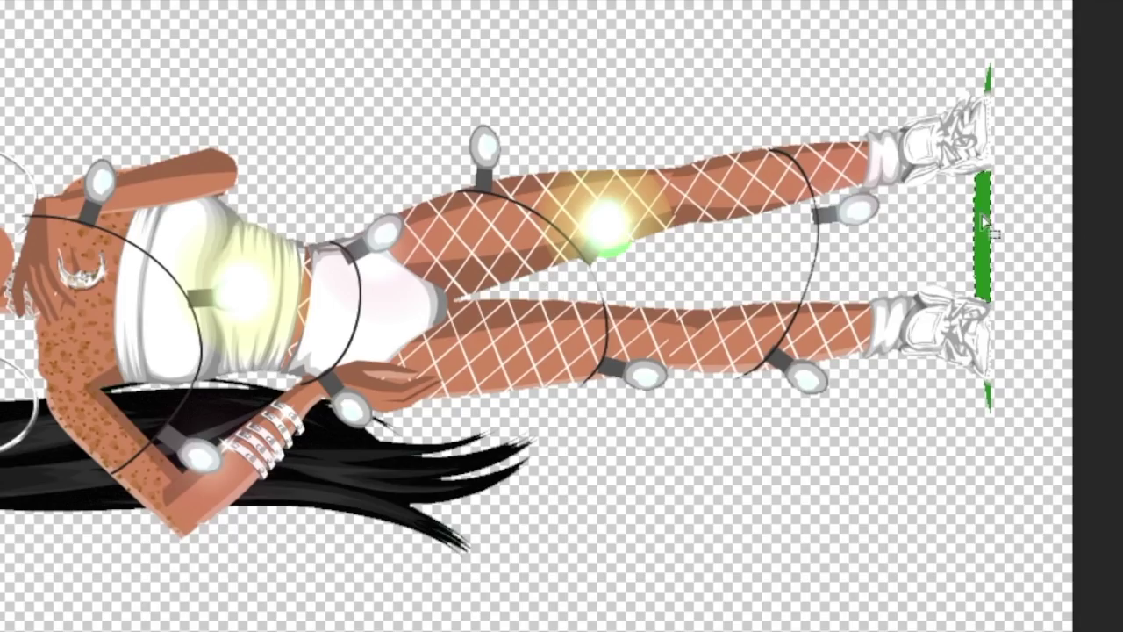
left_click_drag(867, 316, 866, 189)
left_click_drag(865, 377, 865, 363)
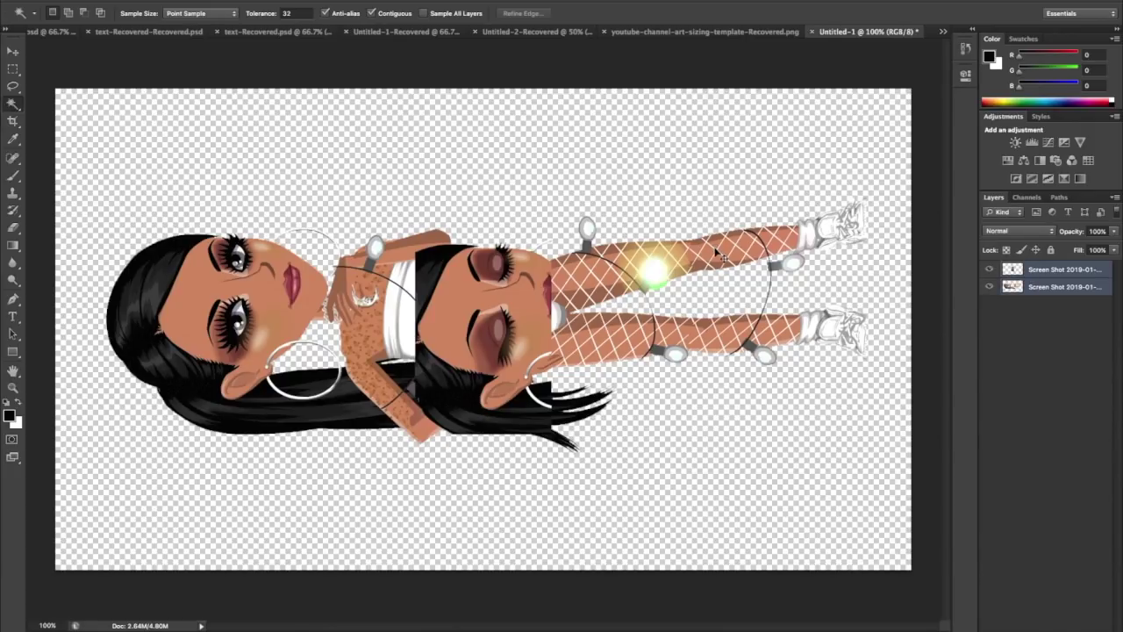
- Rotate both avatar layers together by 90°, scale them to about 89%, and position them along the canvas's left side
key("ctrl+t")
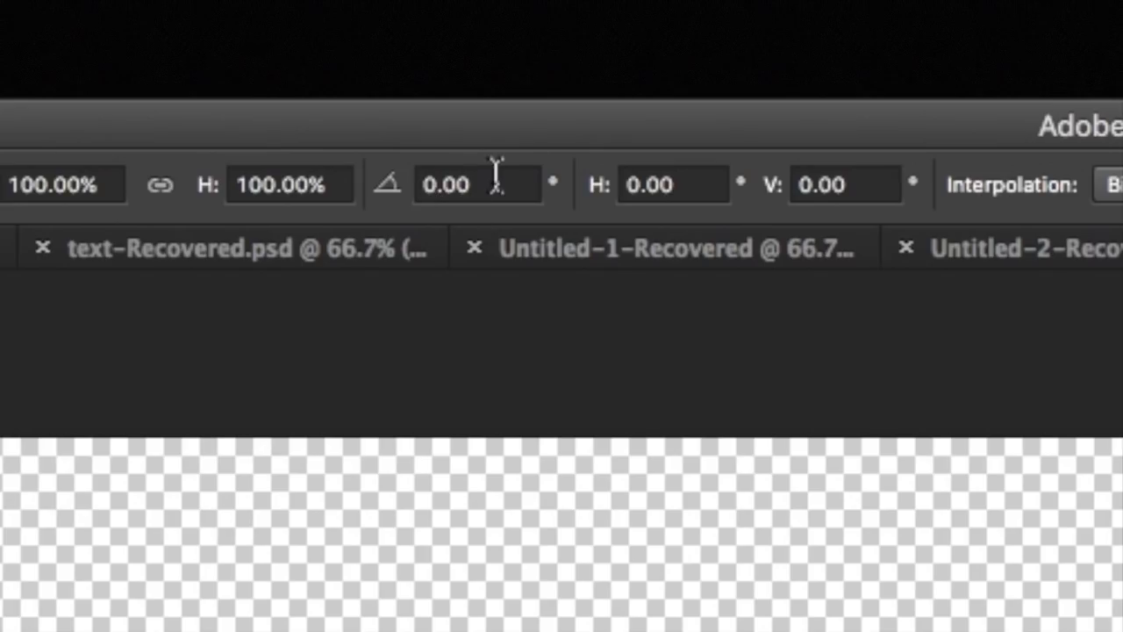
left_click(349, 11)
type("90")
key("Return")
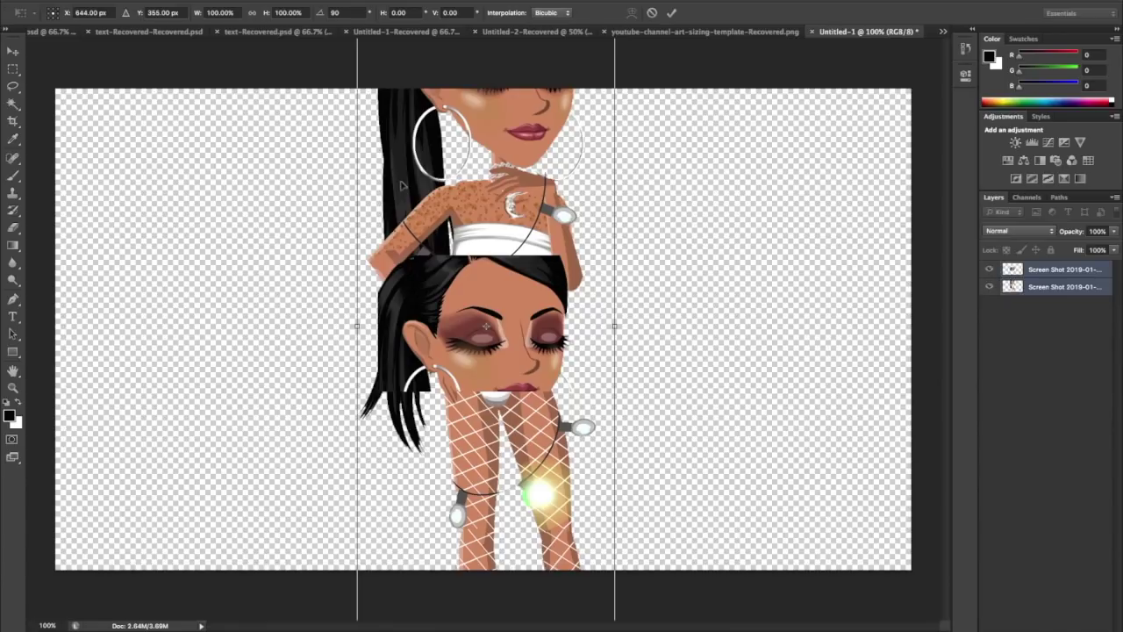
left_click_drag(605, 79, 482, 160)
left_click_drag(366, 312, 259, 235)
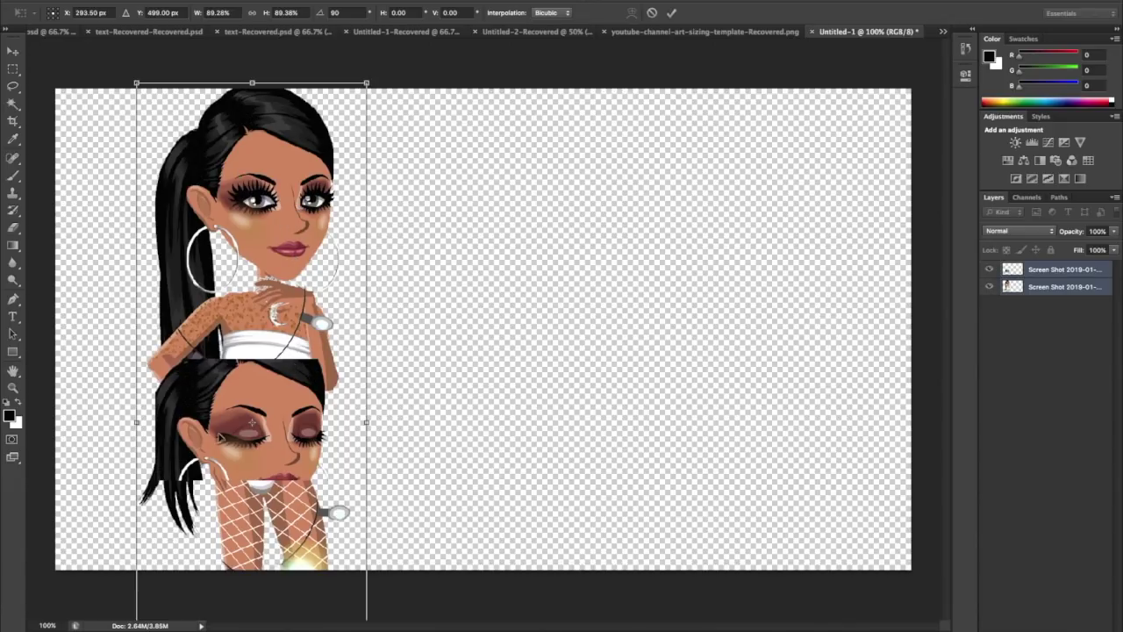
key("Return")
key("w")
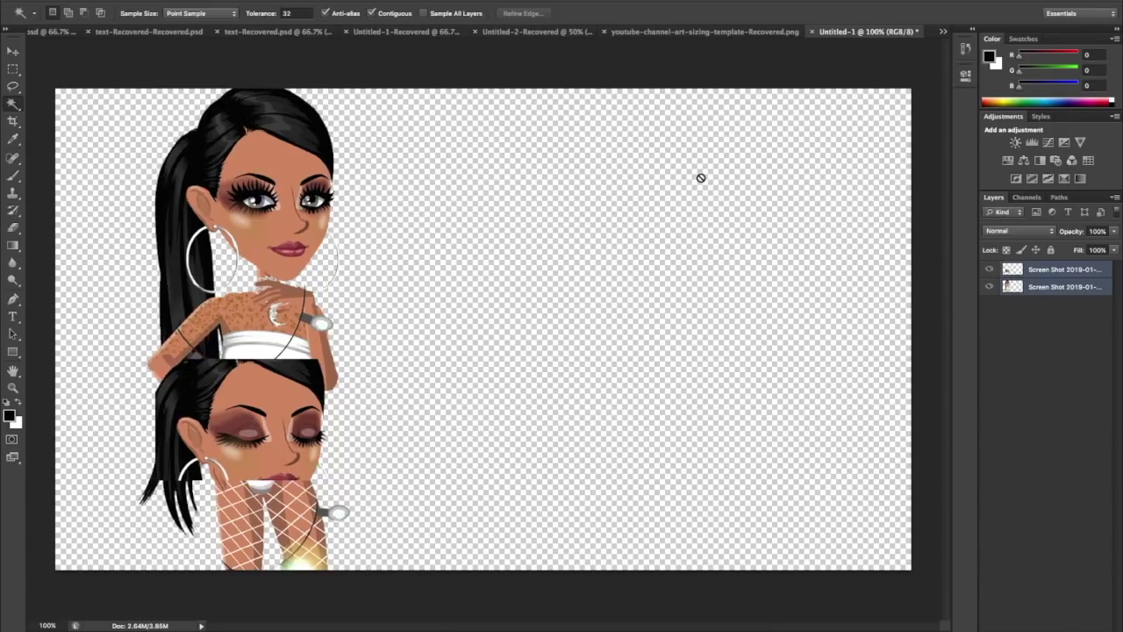
- Move the closed-eyes head layer up so it lines up exactly over the full-body avatar's face
left_click(1040, 269)
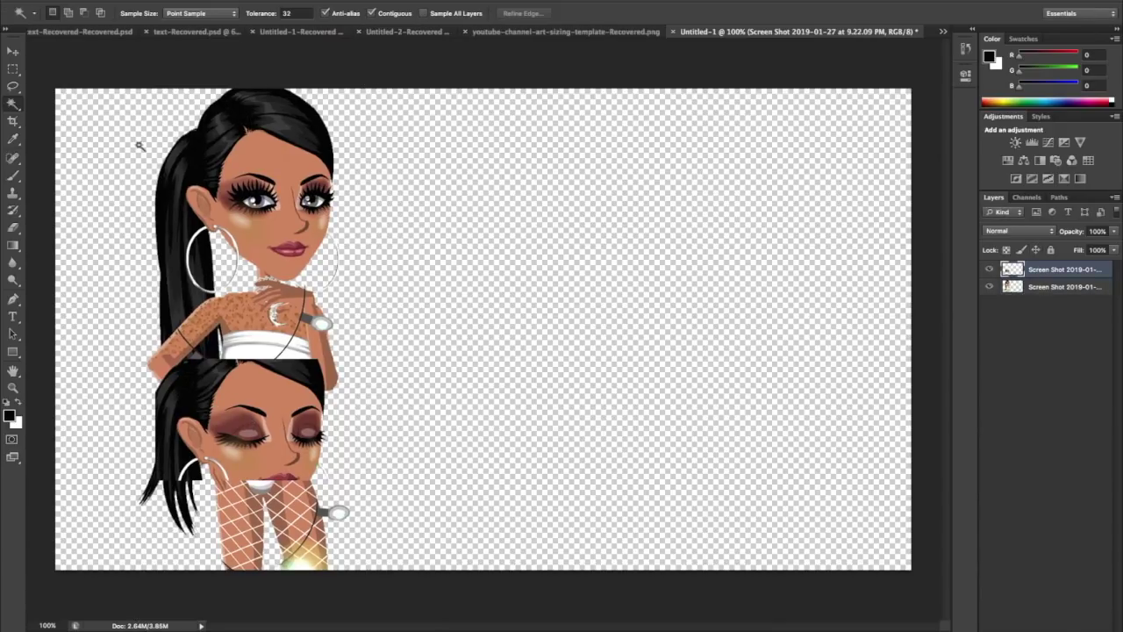
left_click(13, 51)
left_click_drag(243, 423, 255, 203)
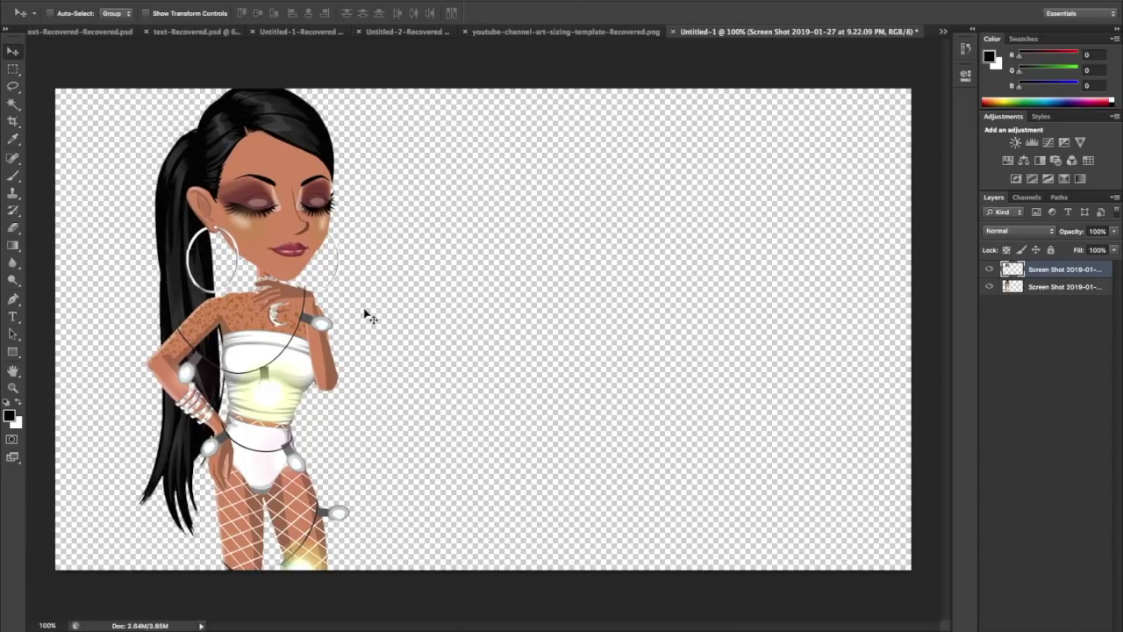
- Erase the closed eye on the face's far side with a 29 px eraser so the open eye beneath shows as a wink
left_click(13, 227)
right_click(327, 190)
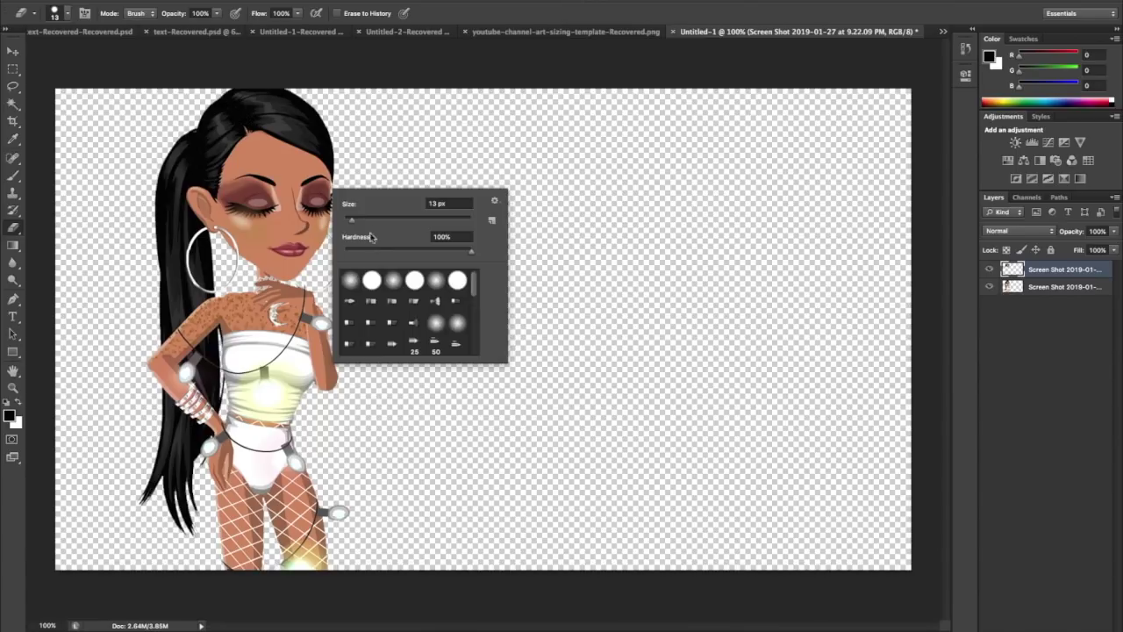
left_click_drag(352, 220, 358, 218)
left_click(313, 151)
left_click_drag(309, 183, 307, 202)
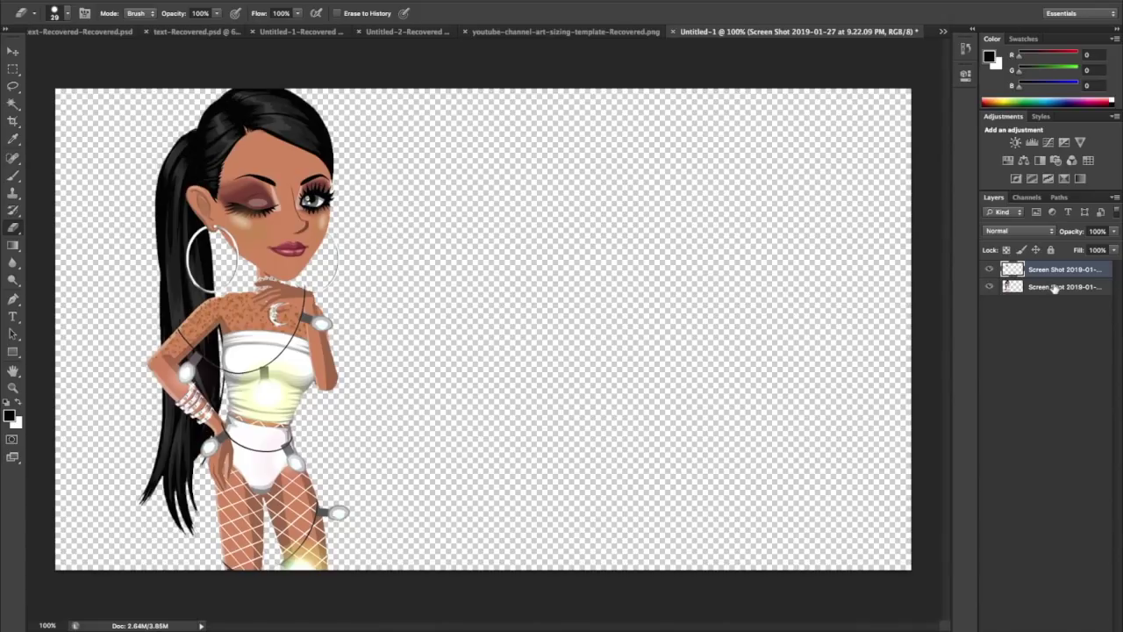
- Merge the closed-eyes face layer and the full-body layer into one avatar layer
left_click(1054, 288, "shift")
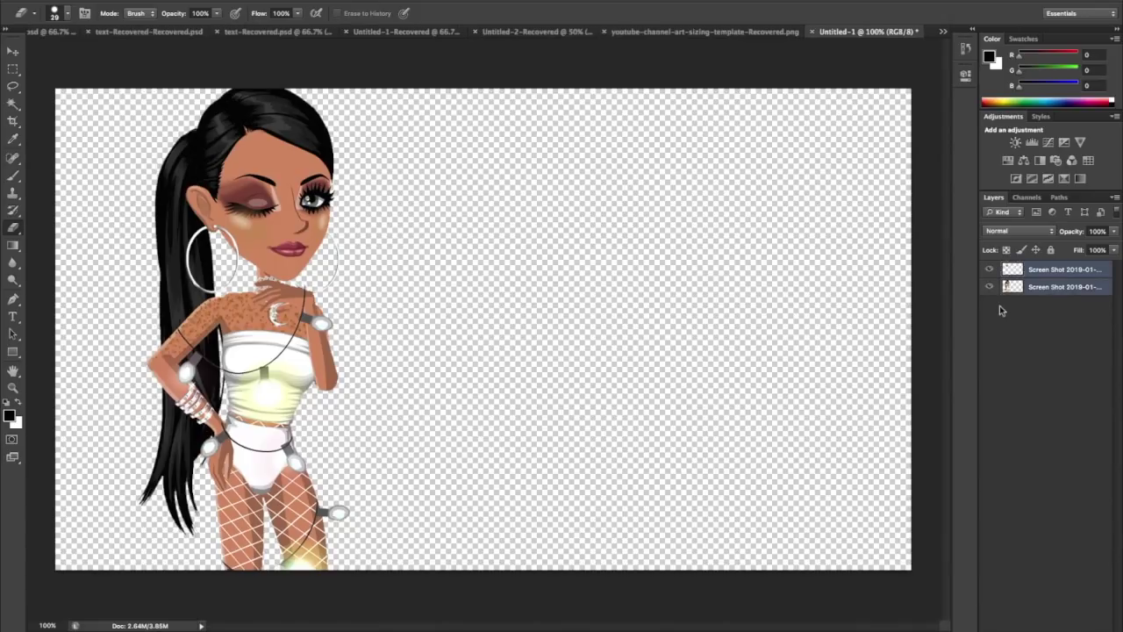
right_click(1046, 276)
left_click(996, 548)
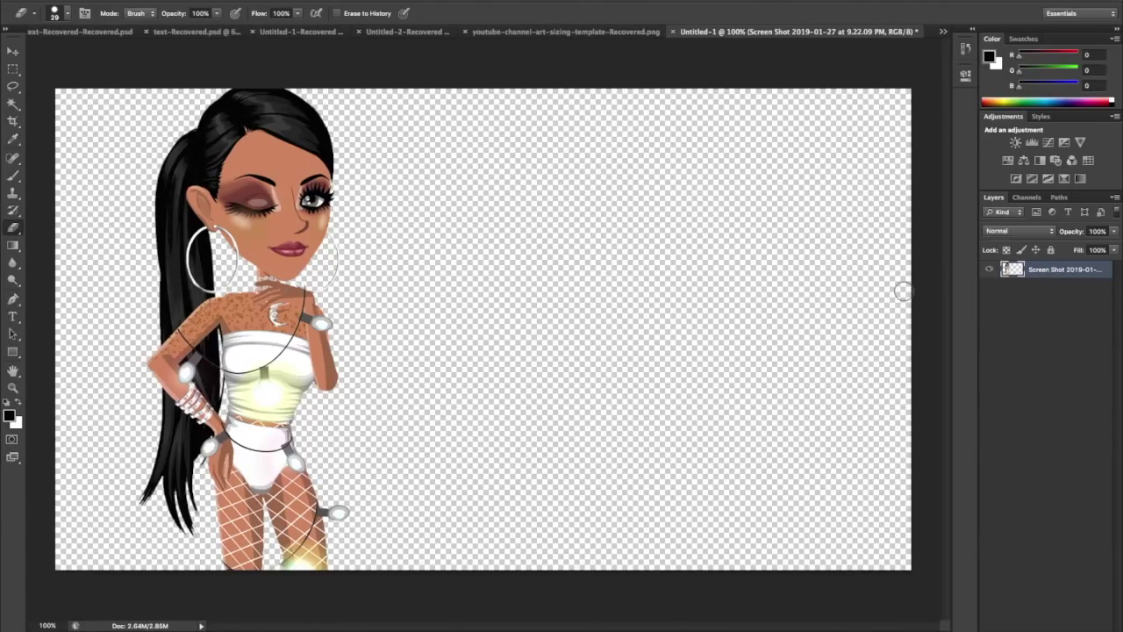
- Add an Inner Shadow to the avatar layer with a 50° angle, 54 px size and opacity of about 39%
double_click(1108, 270)
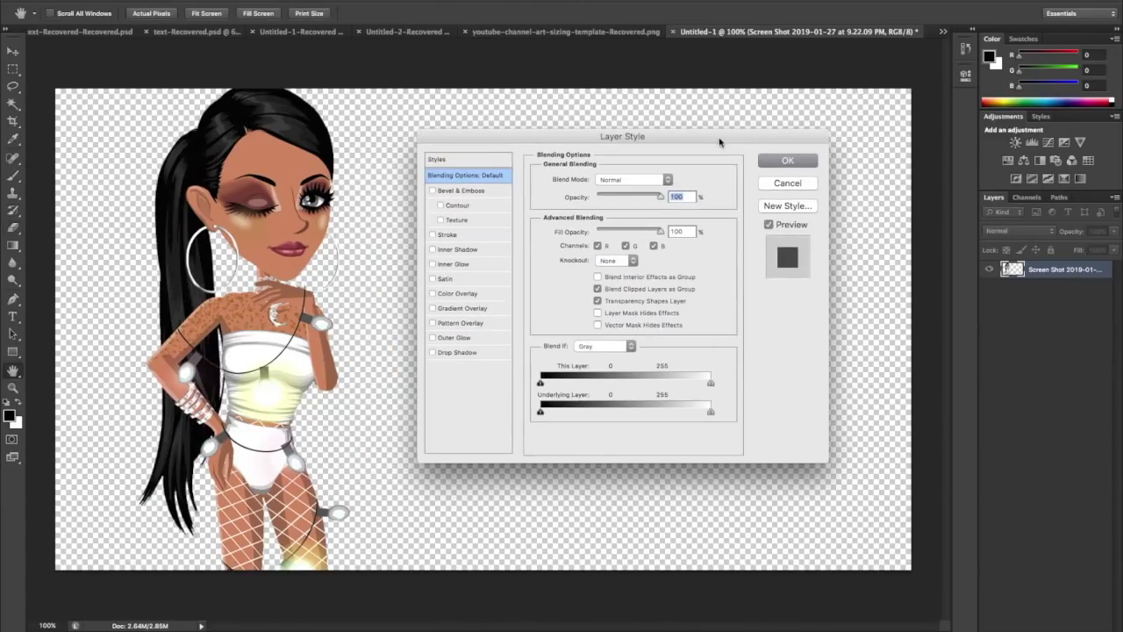
left_click(509, 224)
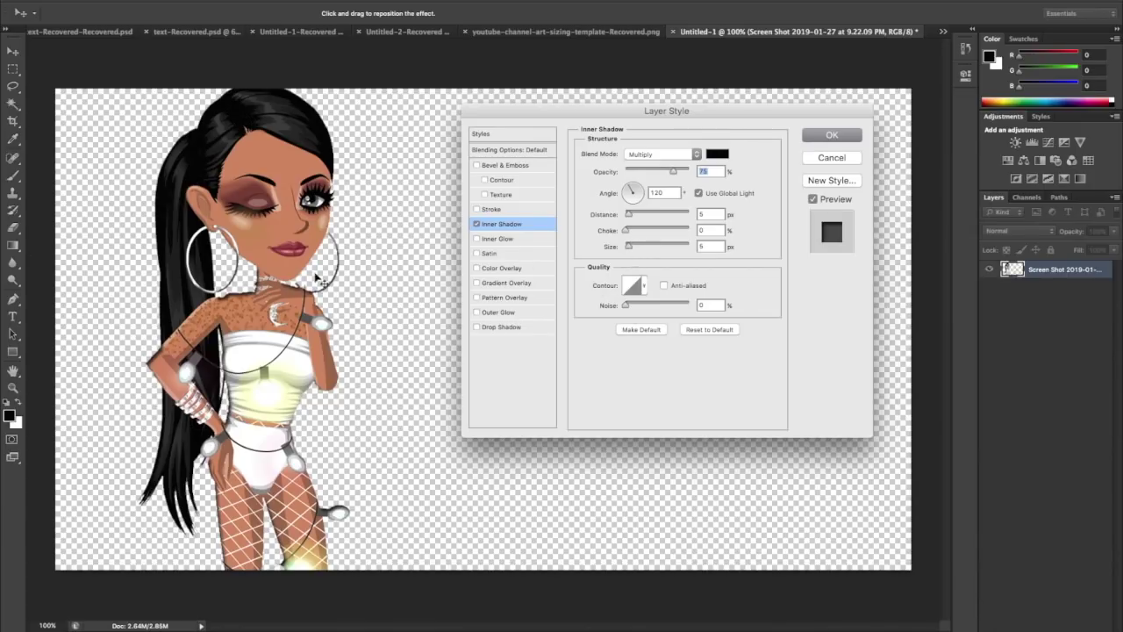
left_click(636, 192)
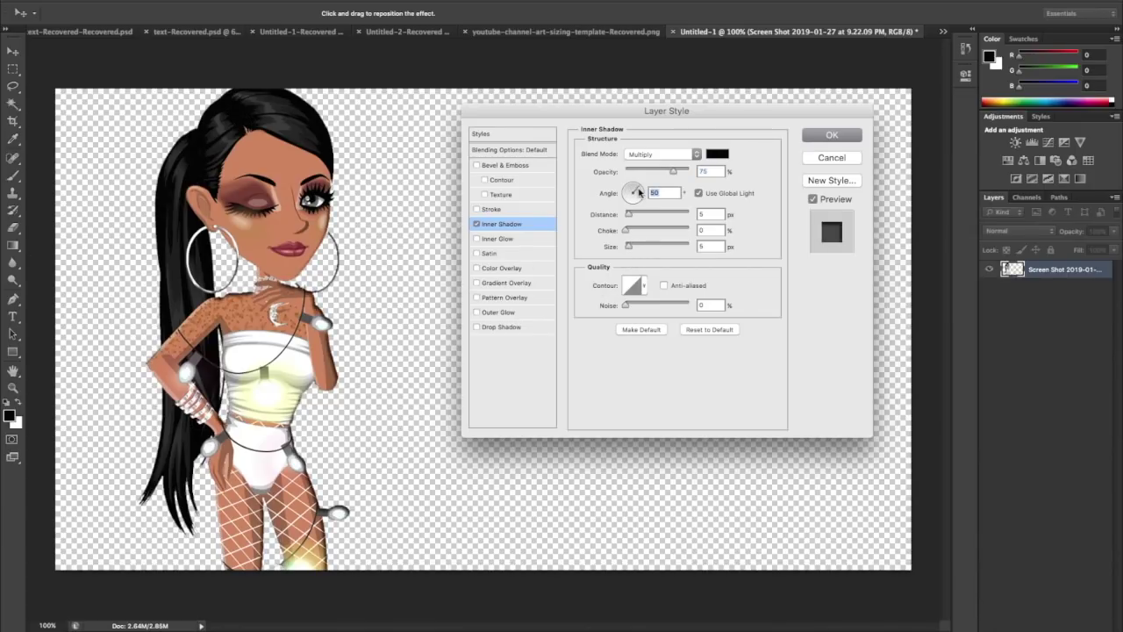
left_click_drag(629, 246, 643, 247)
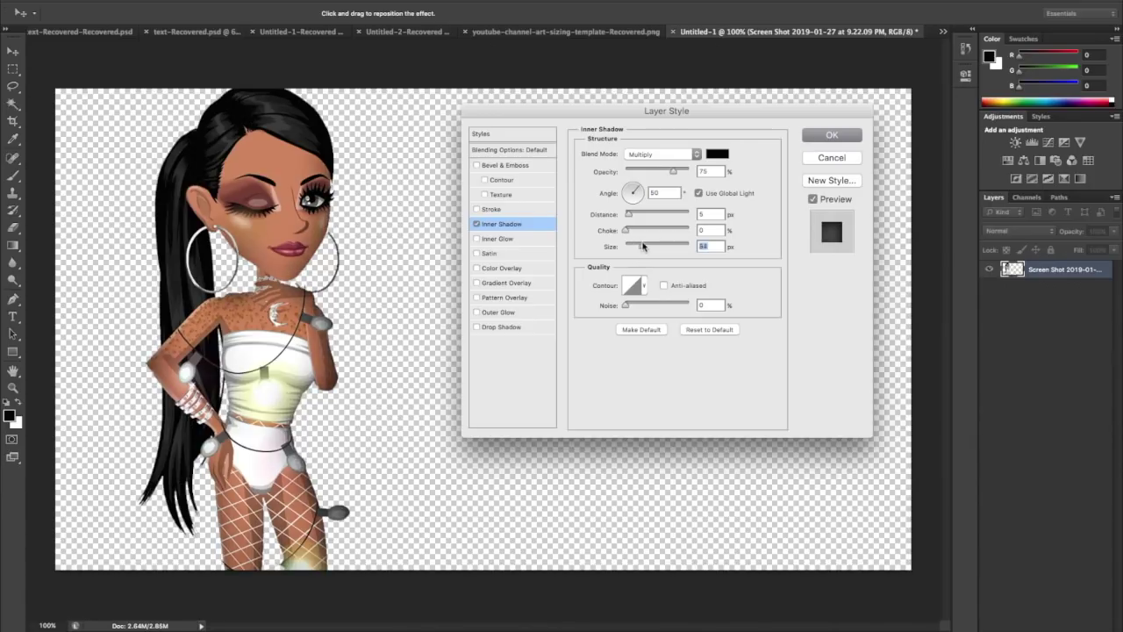
left_click_drag(660, 171, 652, 170)
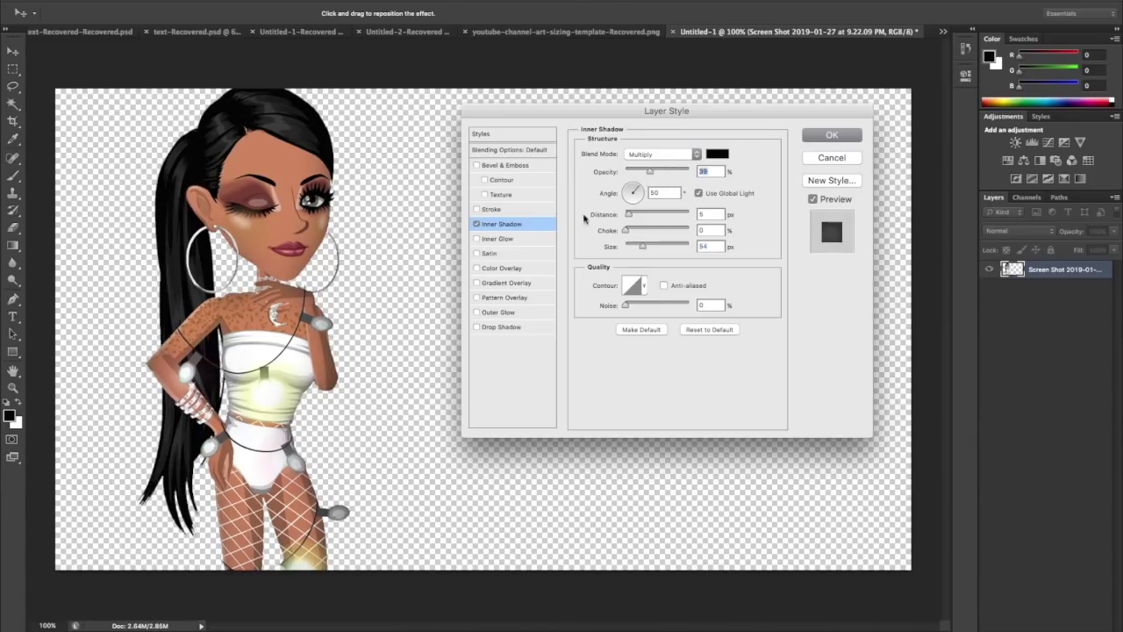
- Try a black outside Stroke on the avatar layer, toggling it to compare the look
left_click(478, 225)
left_click(477, 209)
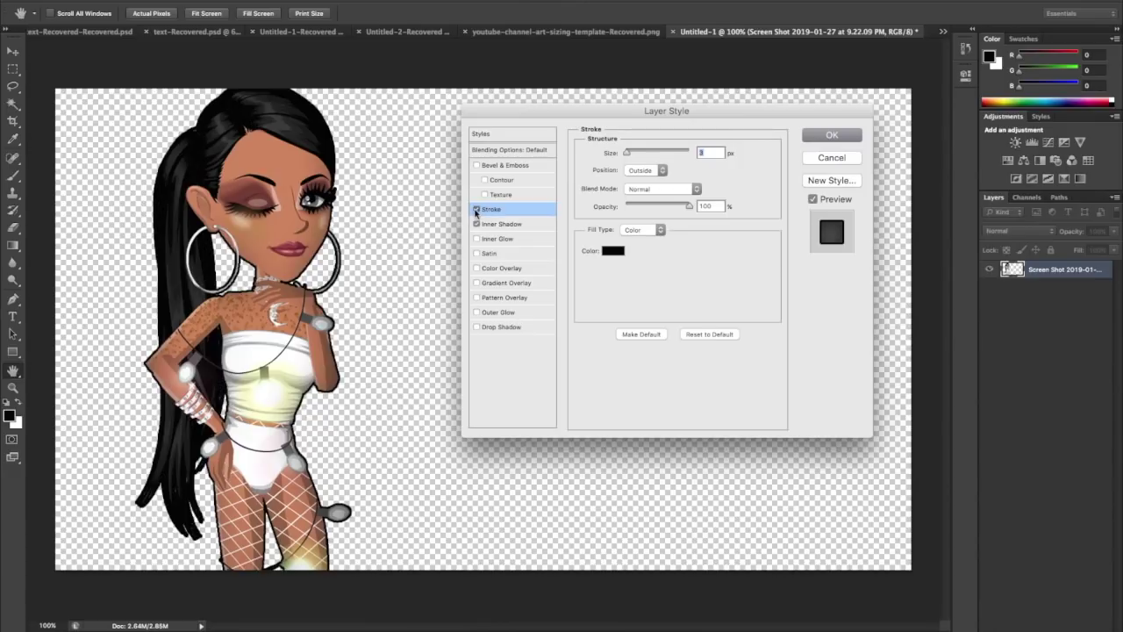
left_click(477, 212)
left_click(477, 212)
left_click(477, 213)
- Try a white (ffffff) Outer Glow in Normal blend mode on the avatar layer
left_click(501, 315)
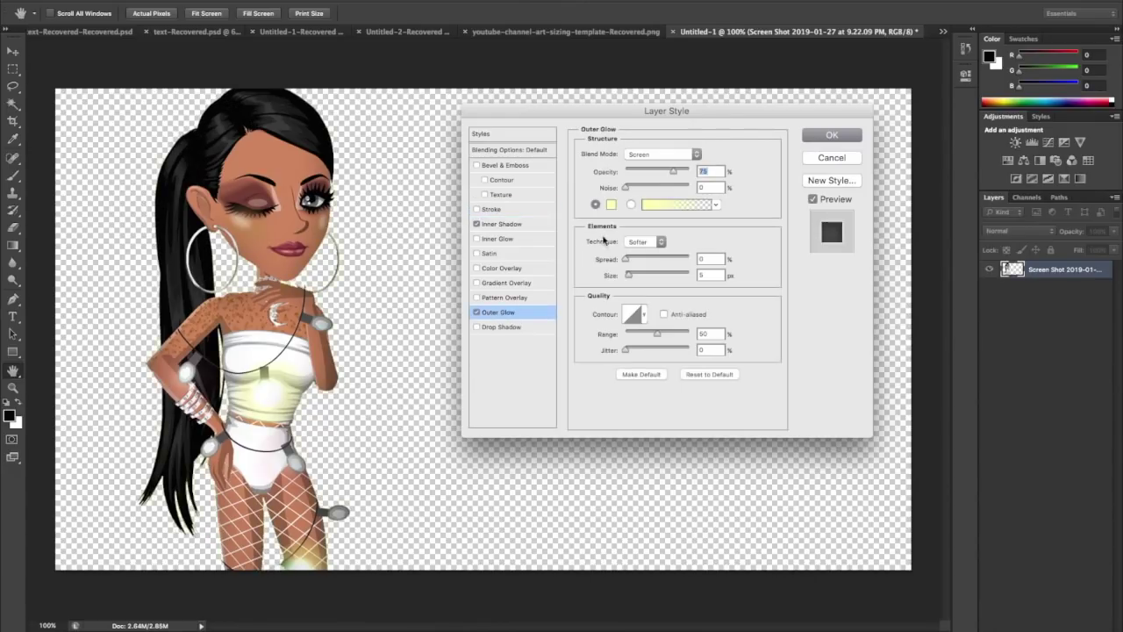
left_click(612, 205)
left_click(386, 203)
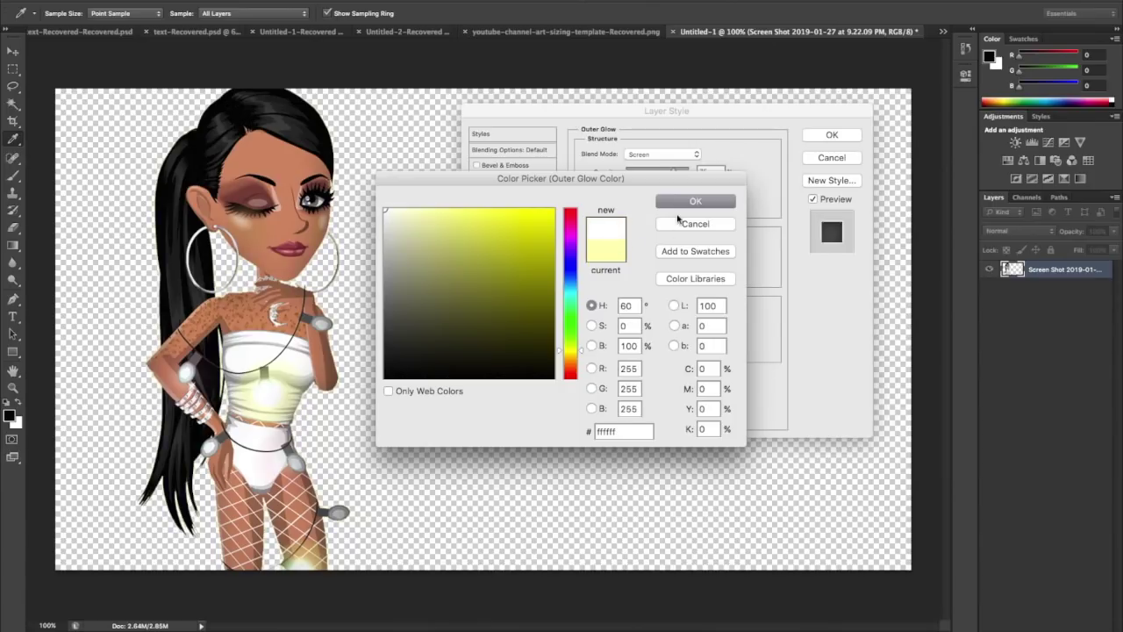
left_click(668, 191)
left_click(659, 157)
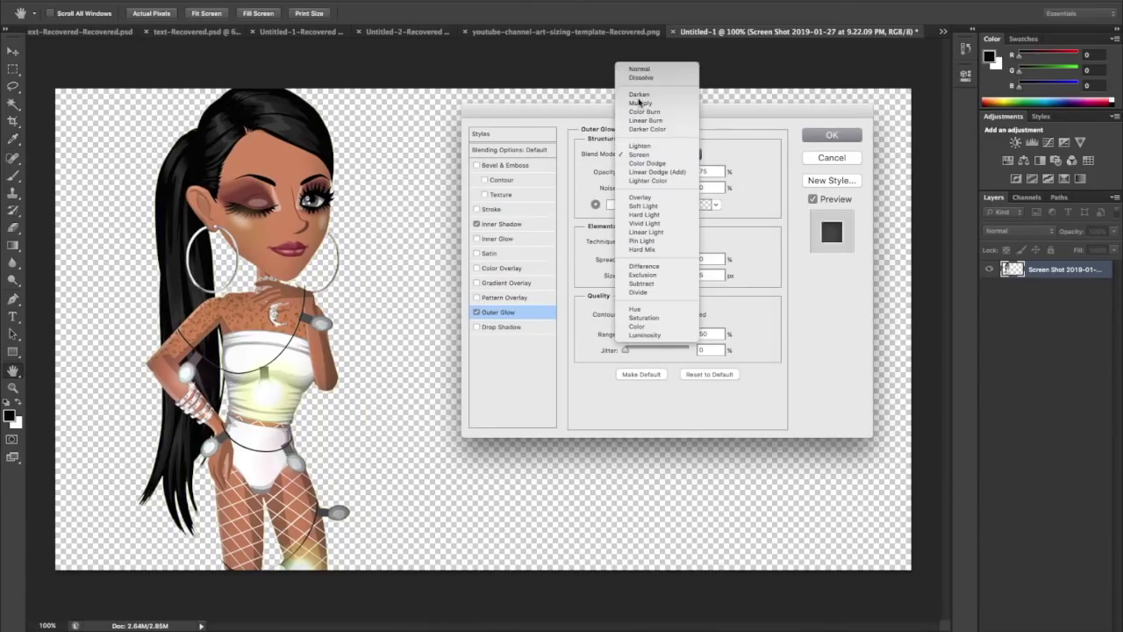
left_click(645, 68)
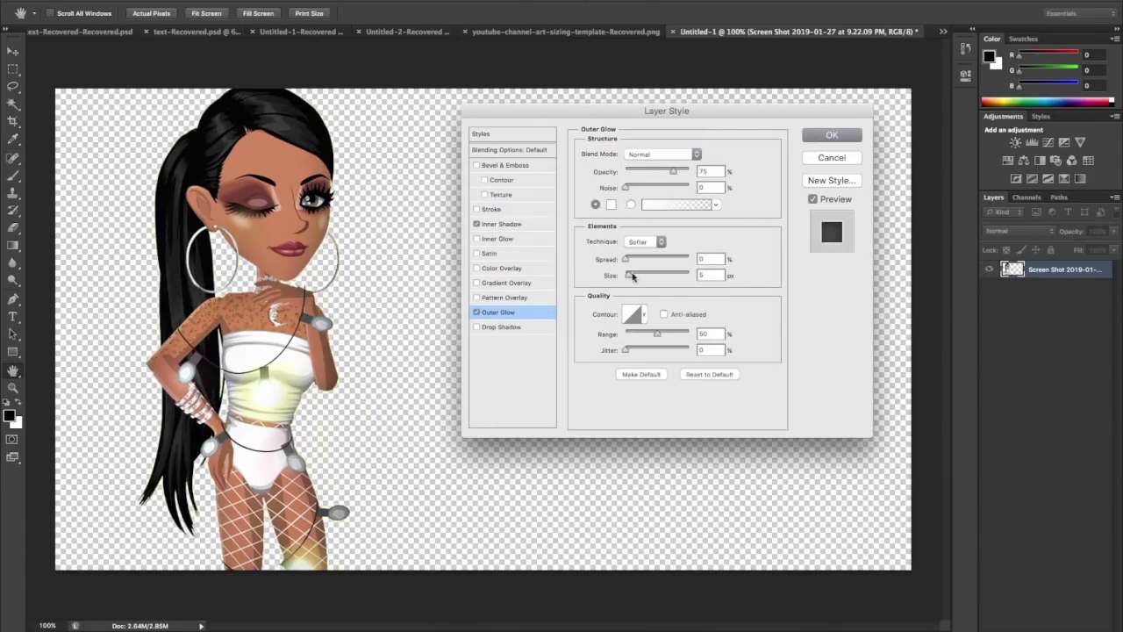
left_click(633, 277)
left_click(477, 311)
- Add a Drop Shadow with a size of 13 px to the avatar and apply the layer style
left_click(500, 326)
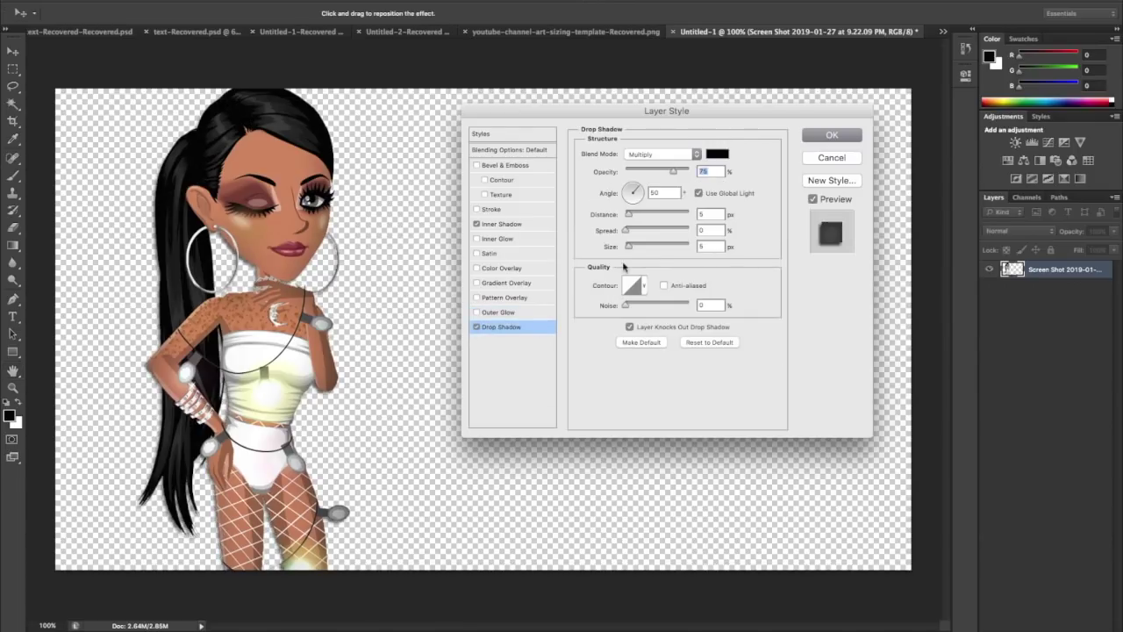
left_click(633, 247)
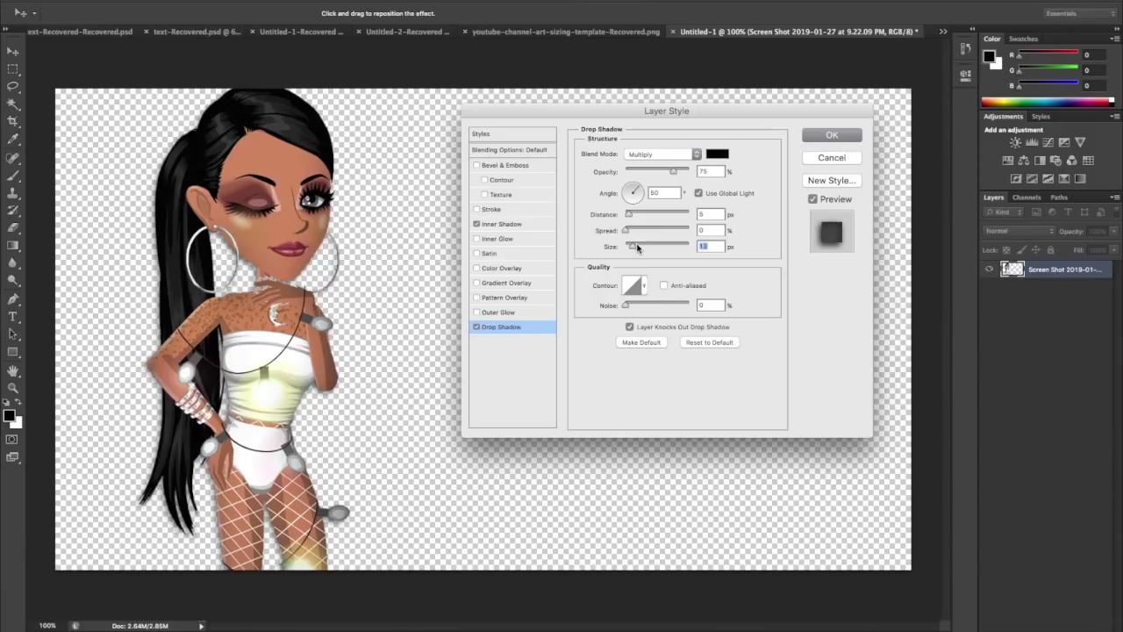
left_click(832, 135)
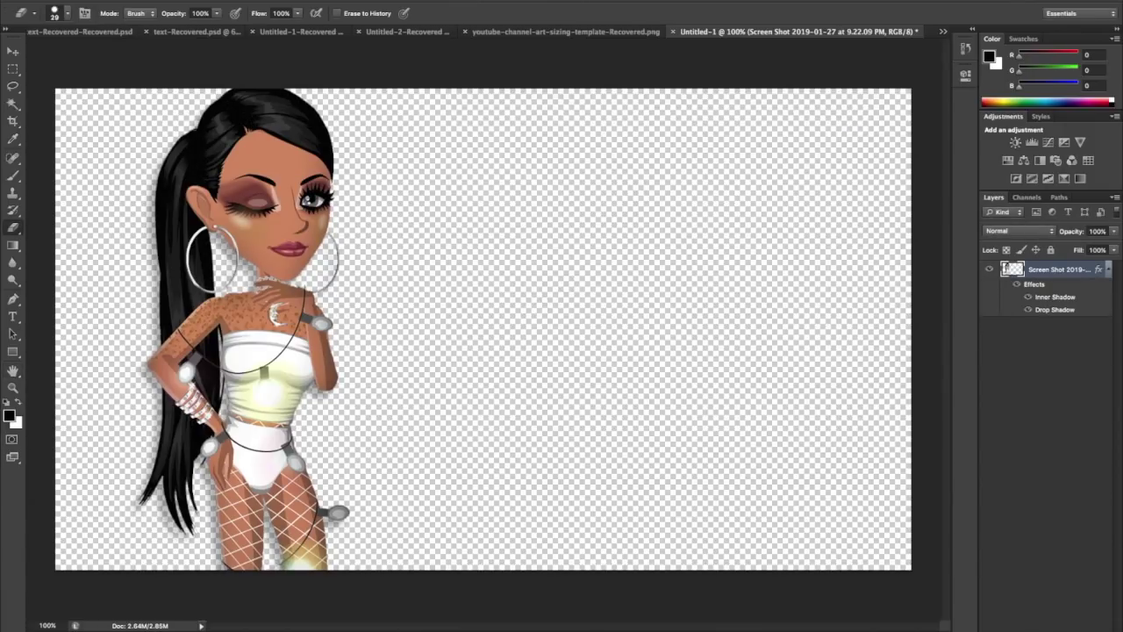
- Create a new layer above the avatar and mix a light peach brush colour (RGB 255, 220, 200) from the sampled skin tone
key("ctrl+alt+shift+n")
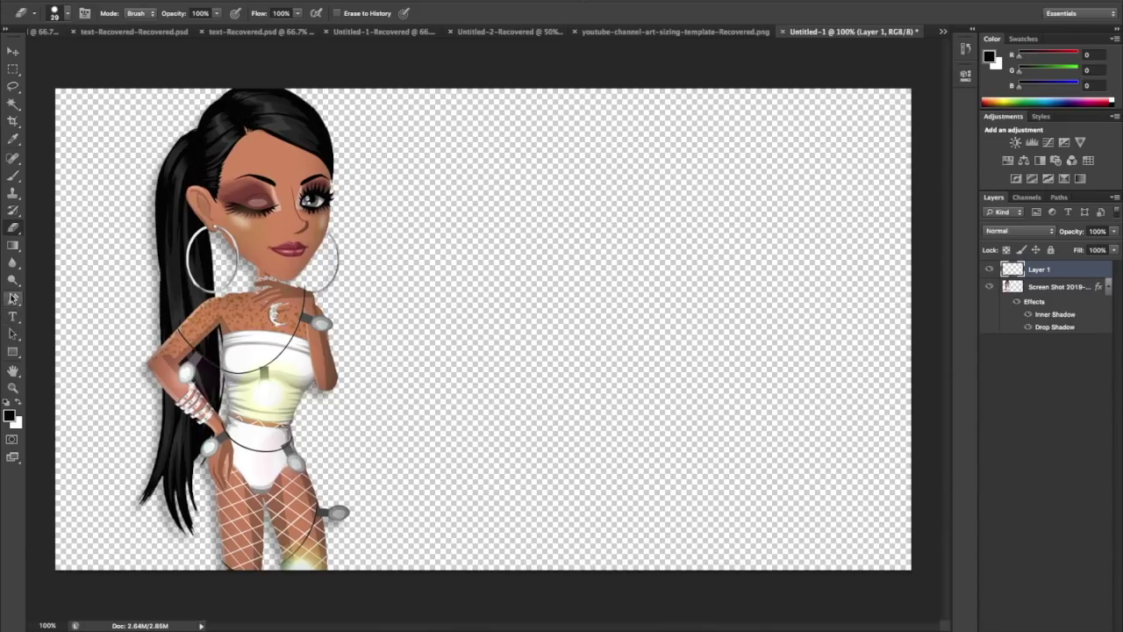
left_click(13, 176)
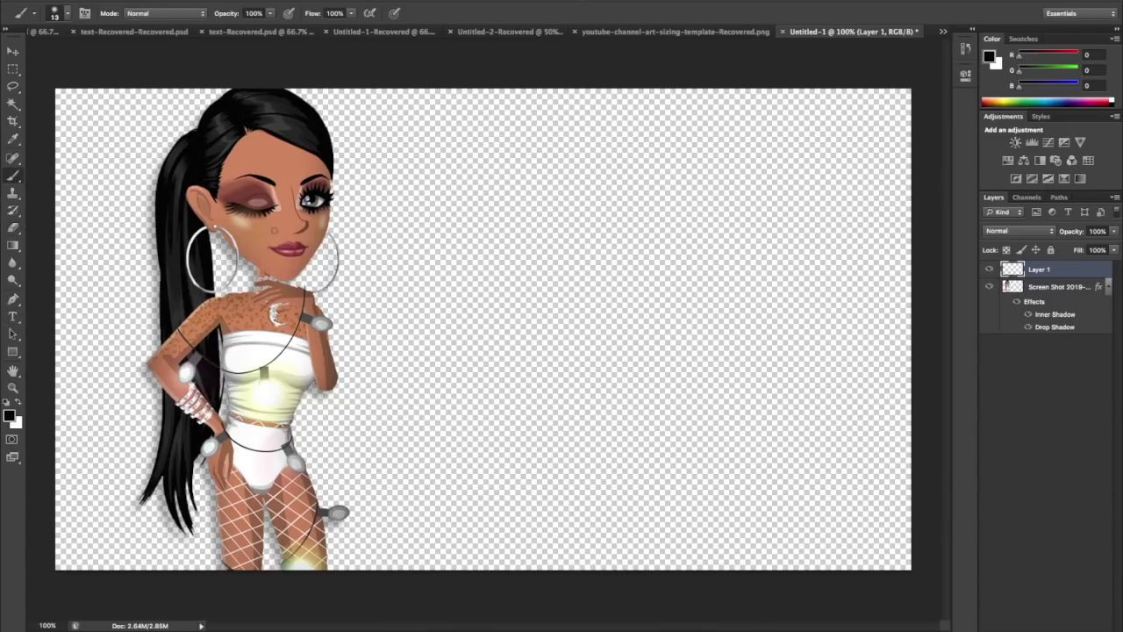
key("i")
left_click(282, 213)
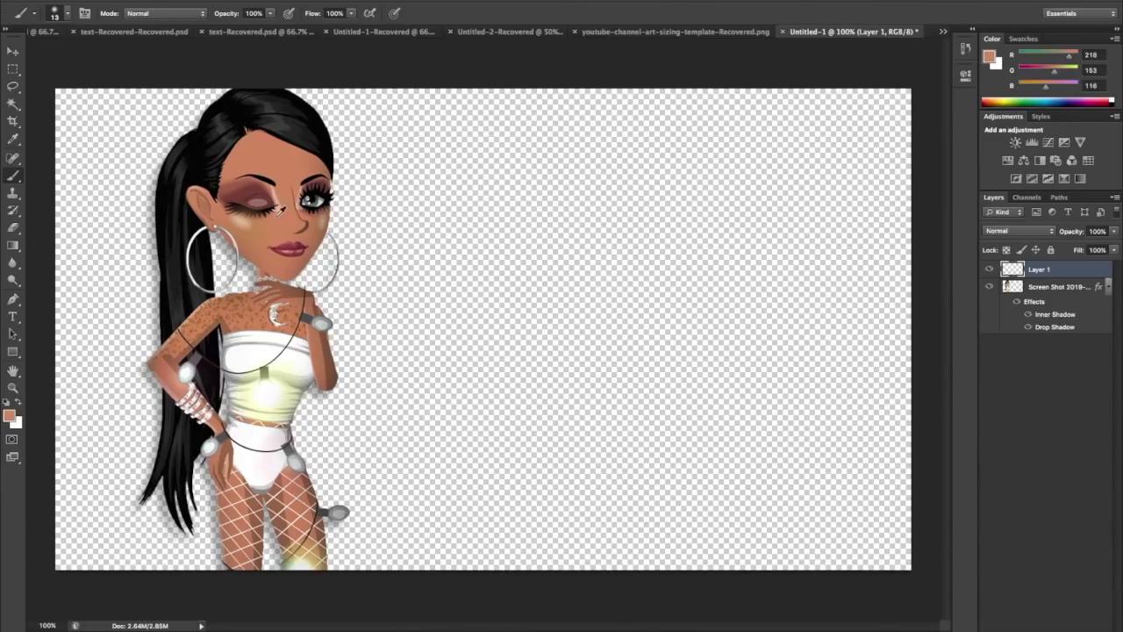
left_click(10, 415)
left_click_drag(426, 212, 421, 208)
left_click(664, 202)
key("b")
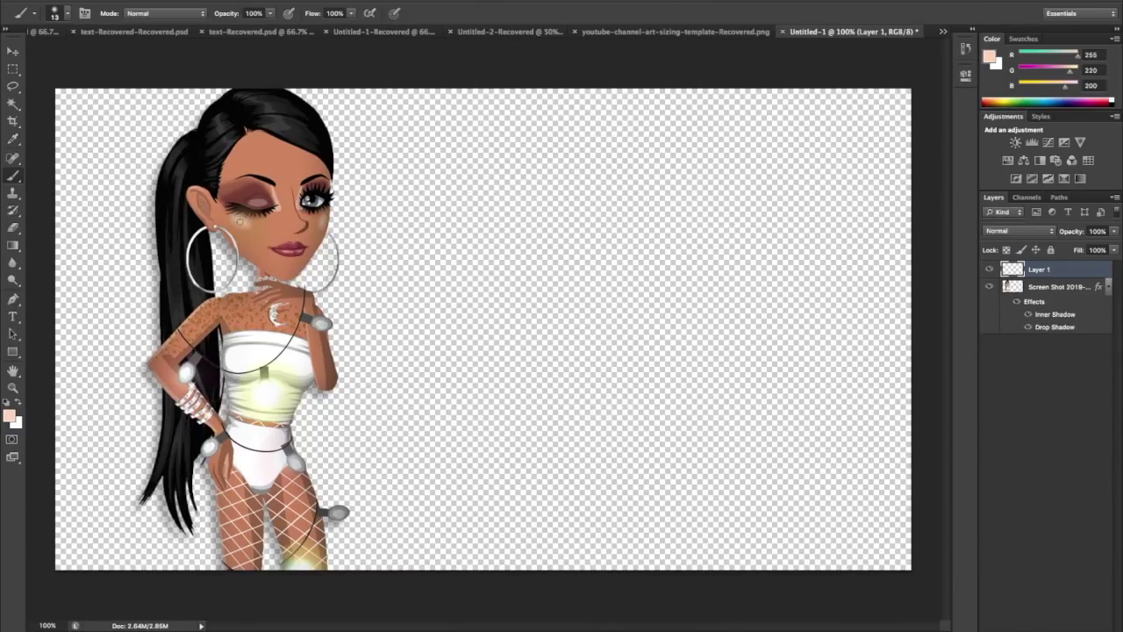
- Paint highlights on the avatar's cheeks with a soft 13 px brush at 0% hardness
right_click(248, 226)
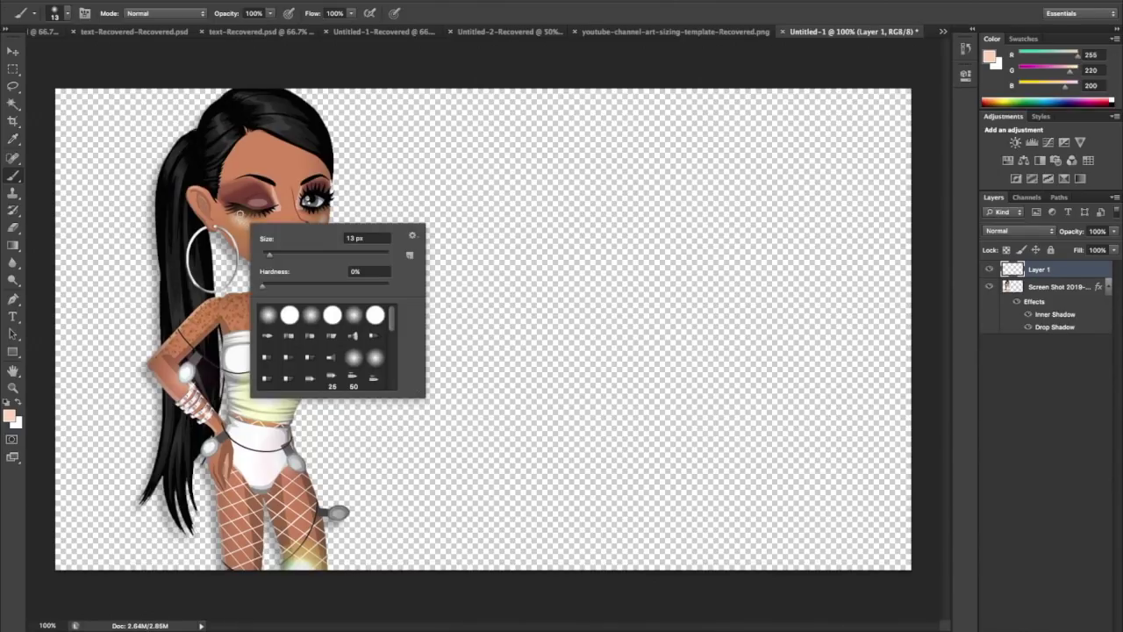
left_click(241, 229)
left_click(241, 223)
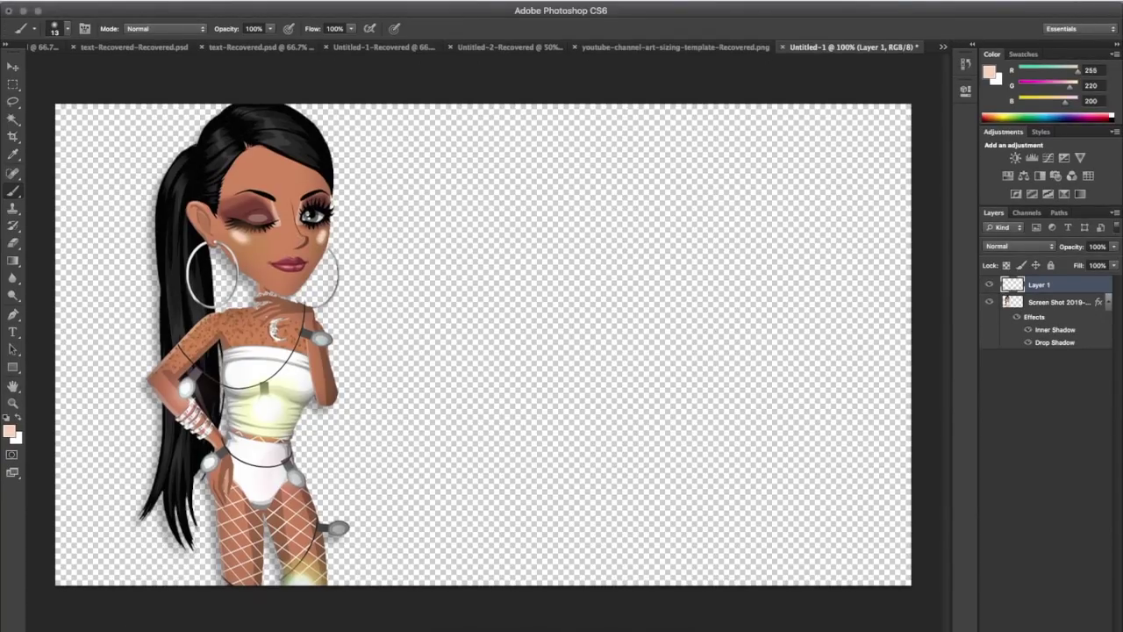
- Apply a Gaussian Blur to the highlight layer and set it to Soft Light at 58% opacity
left_click(312, 0)
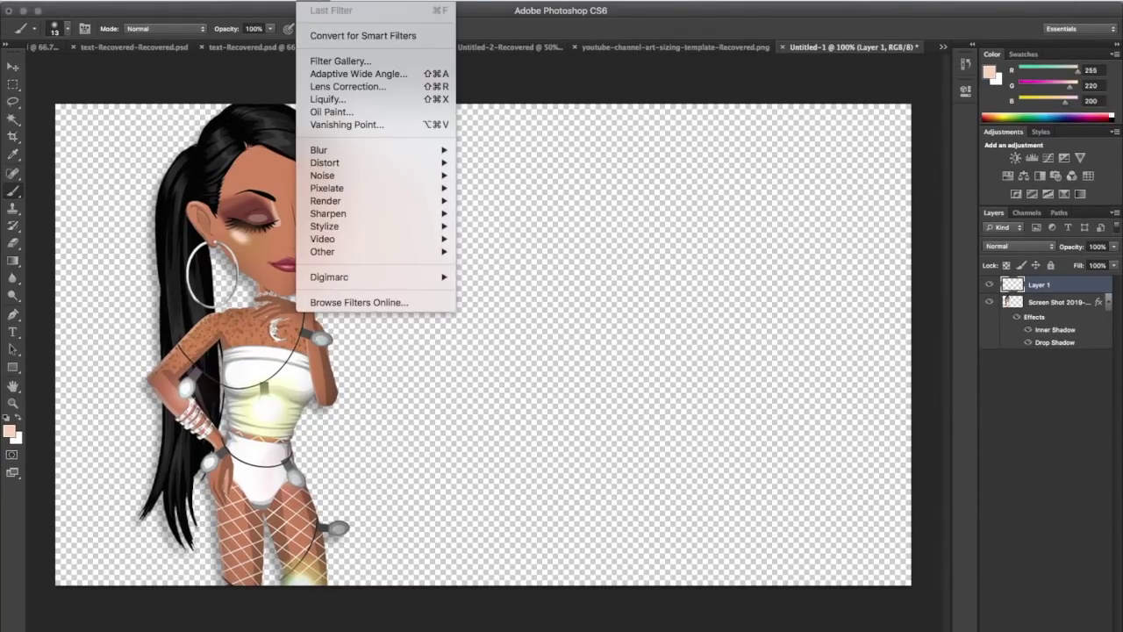
mouse_move(339, 148)
left_click(489, 271)
left_click_drag(469, 408, 488, 409)
left_click(635, 251)
left_click_drag(1069, 232, 1046, 243)
left_click(1018, 231)
left_click(1003, 366)
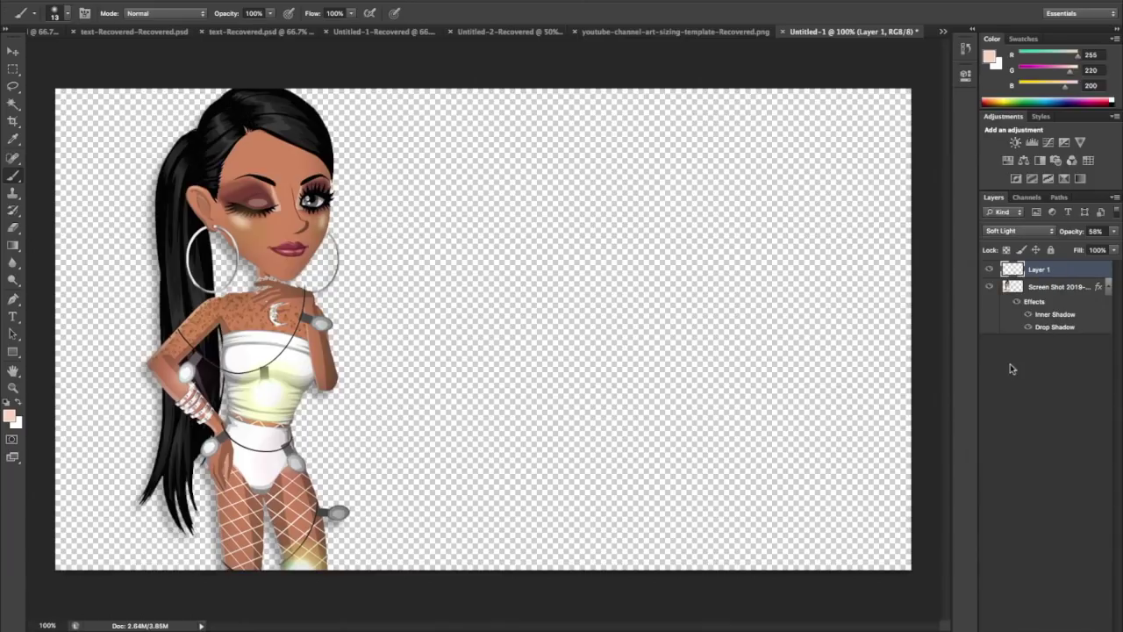
- Compare the avatar with and without the highlight layer, and delete that layer with further delete warnings turned off
left_click(989, 270)
left_click(989, 271)
key("Delete")
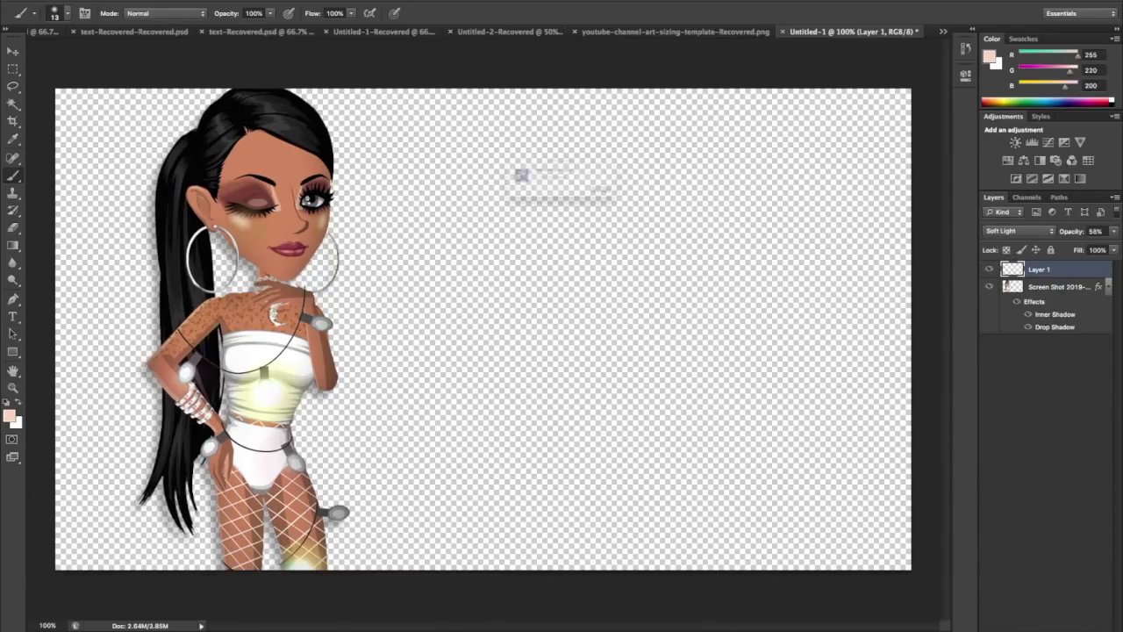
left_click(526, 178)
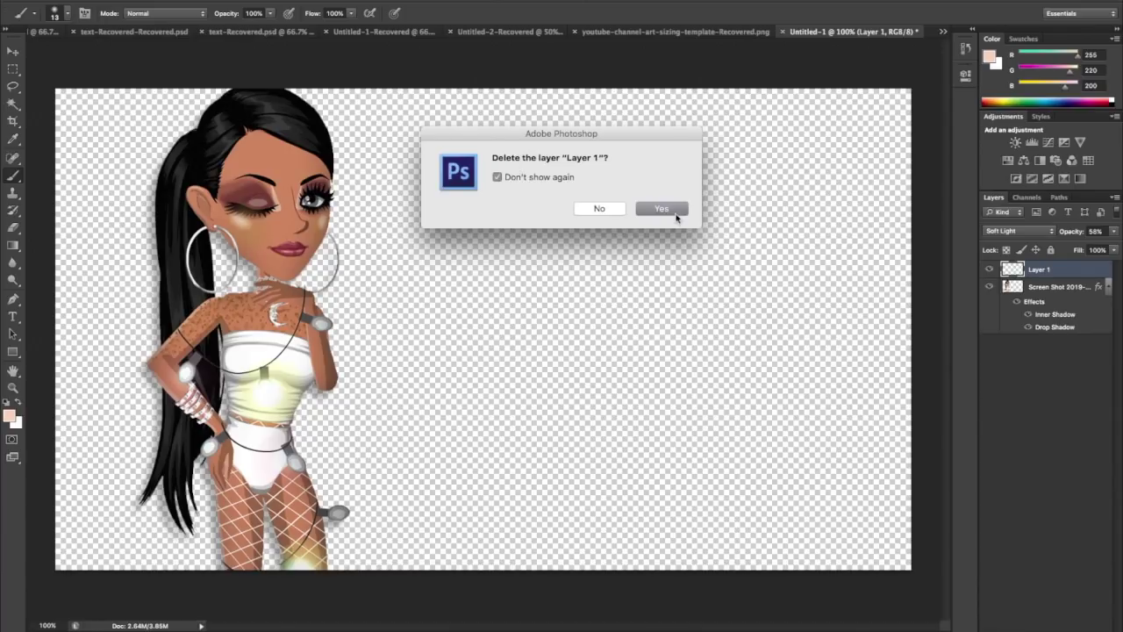
- Place the background image Screen Shot 2019-01-27 at 9.24.28 PM from the Desktop into the avatar document
left_click(524, 229)
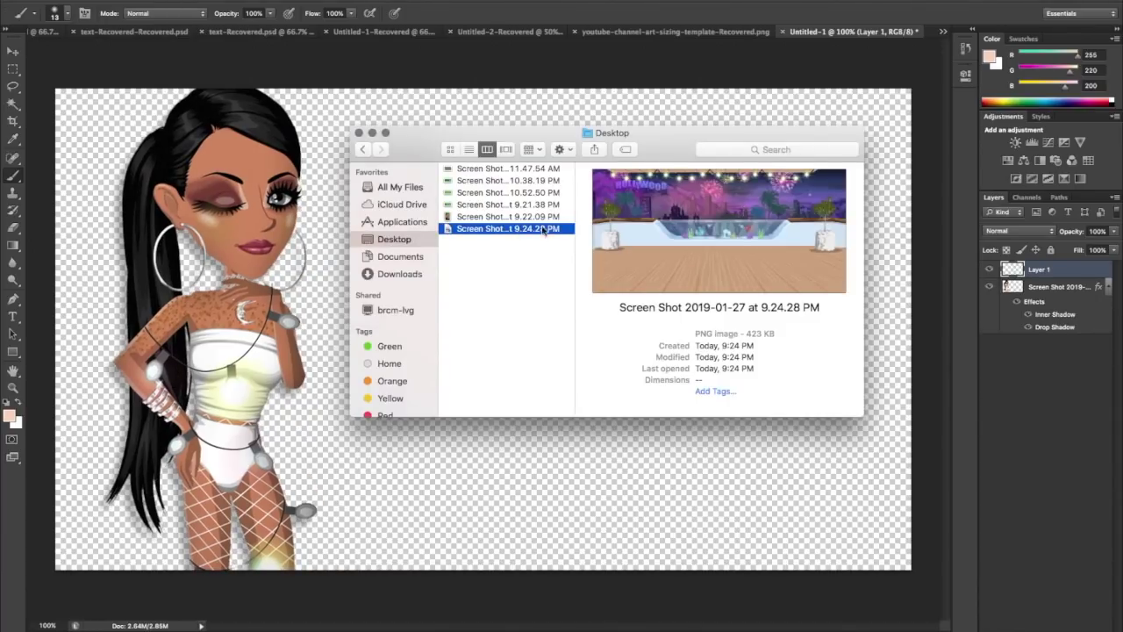
left_click_drag(544, 229, 244, 305)
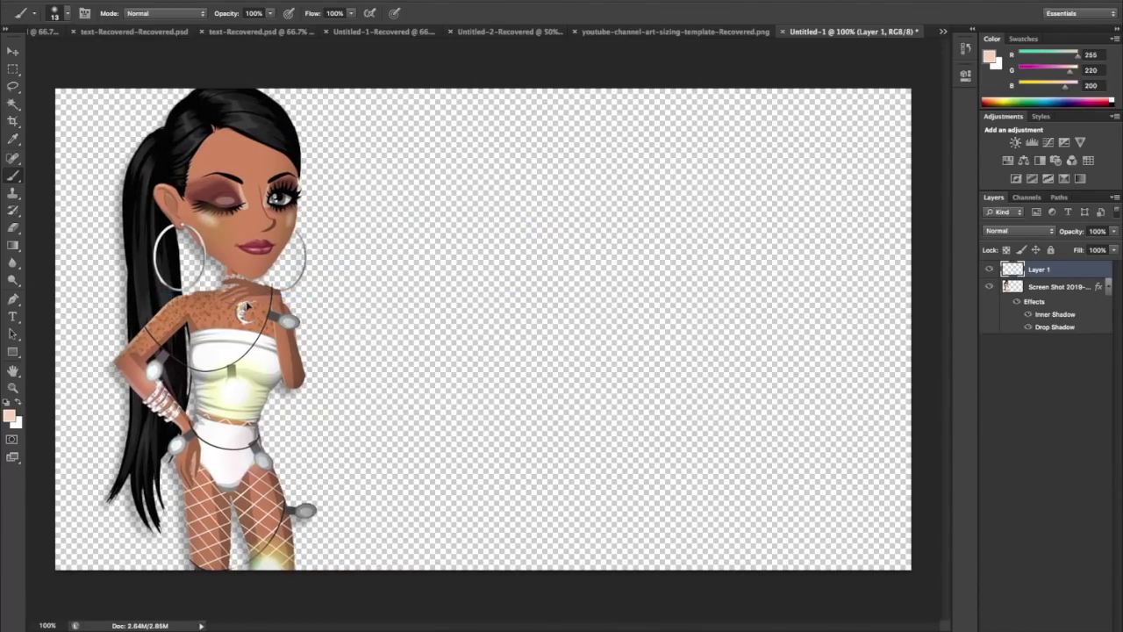
key("super+minus")
key("super+plus")
key("super+minus")
key("super+minus")
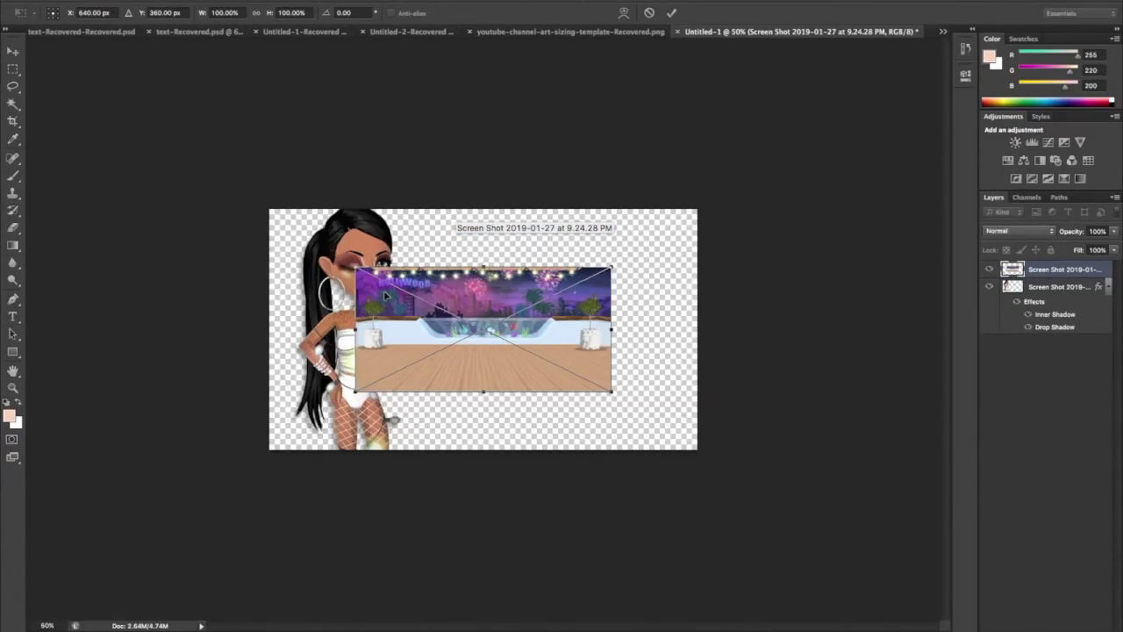
key("super+minus")
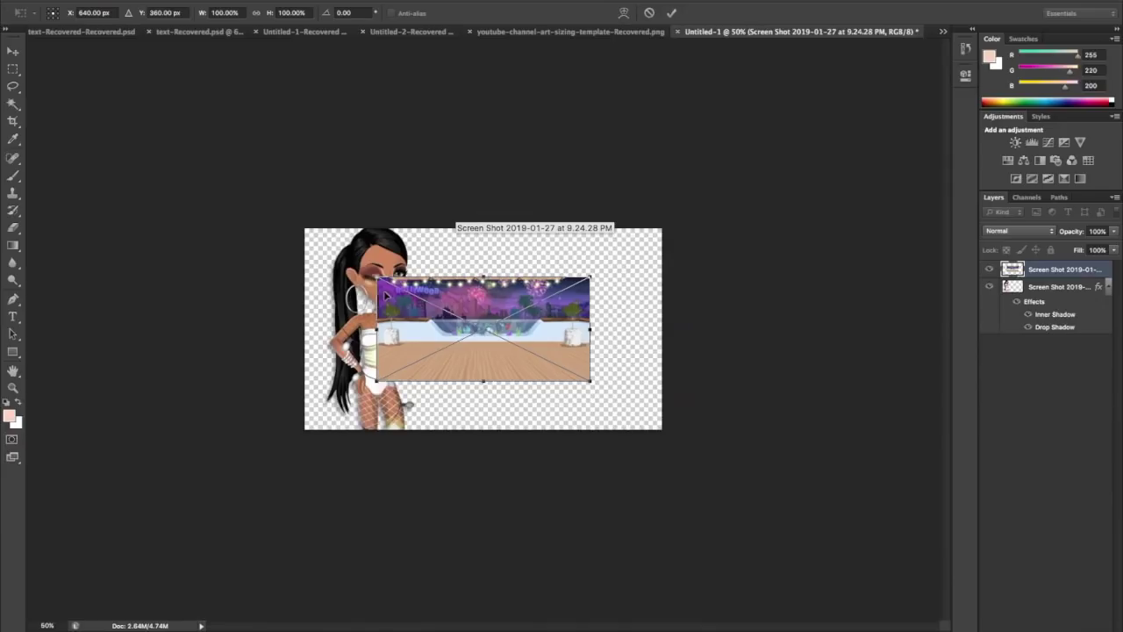
key("super+plus")
key("super+plus")
key("super+minus")
key("super+plus")
key("super+plus")
key("super+plus")
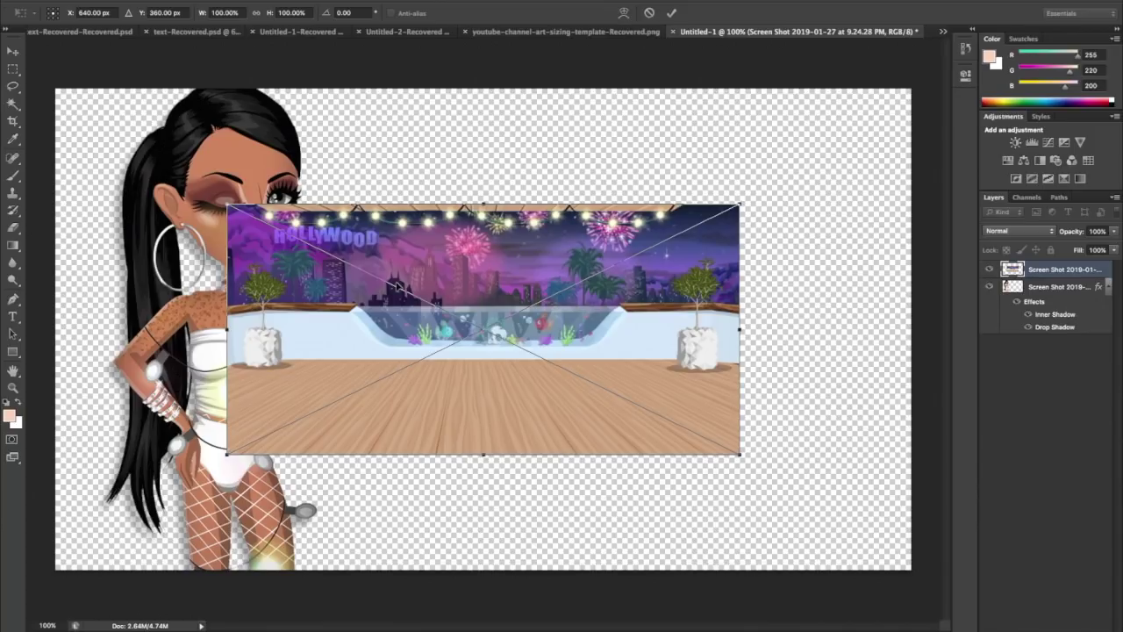
- Enlarge the placed background image to cover the whole canvas and move its layer beneath the avatar layer
left_click_drag(740, 205, 780, 181)
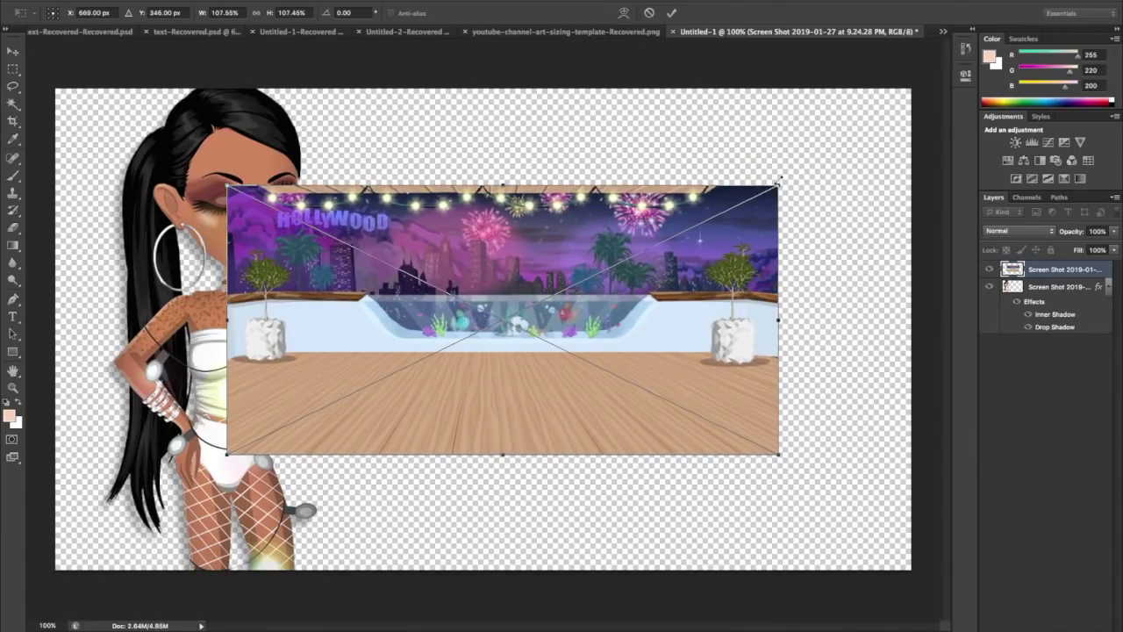
left_click_drag(778, 186, 790, 265)
key("super+z")
left_click_drag(778, 186, 940, 64)
left_click_drag(227, 454, 2, 619)
left_click_drag(316, 433, 316, 431)
key("Return")
key("b")
left_click_drag(1041, 278, 1049, 338)
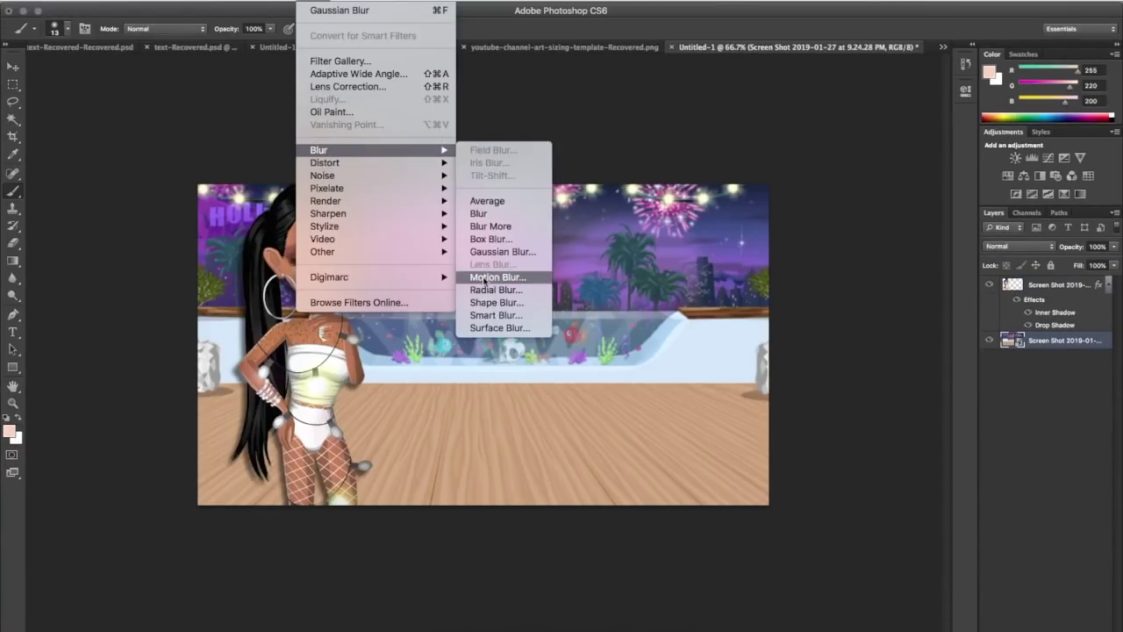
- Apply a Motion Blur with a 0° angle to the background image layer
left_click(484, 279)
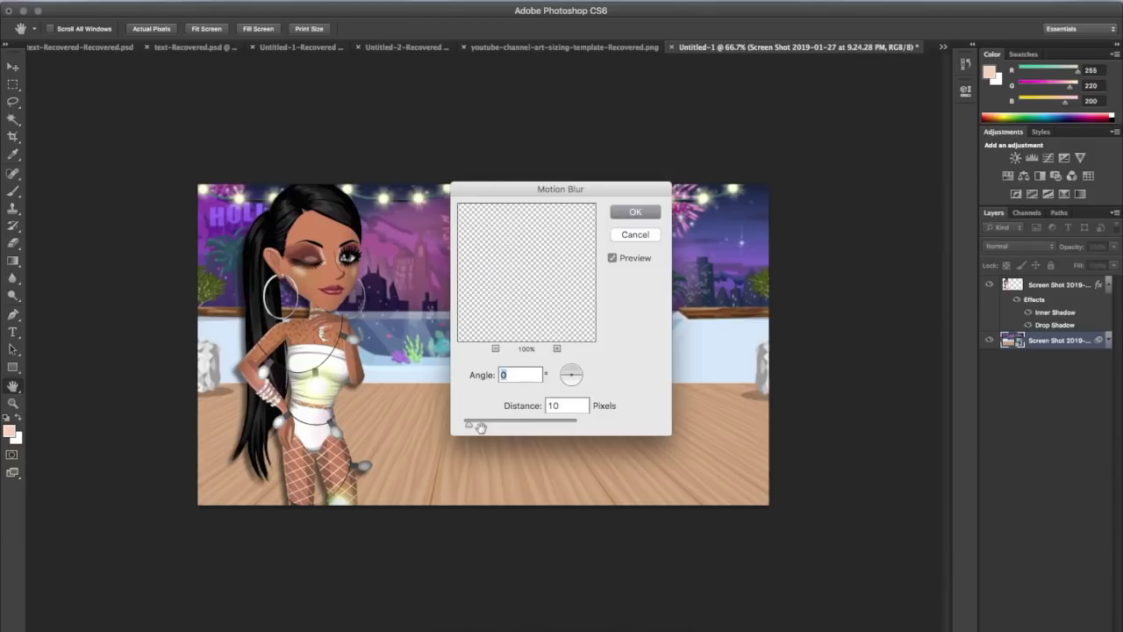
key("Tab")
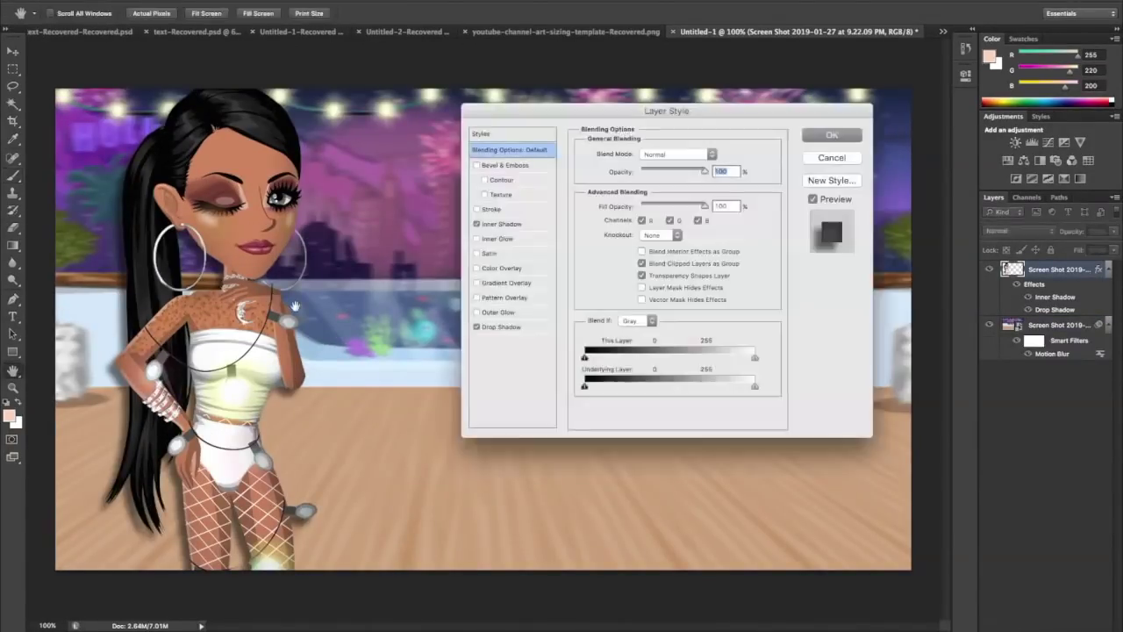
- Review the avatar's drop shadow settings and try an outside stroke in a different color around the avatar
left_click(501, 327)
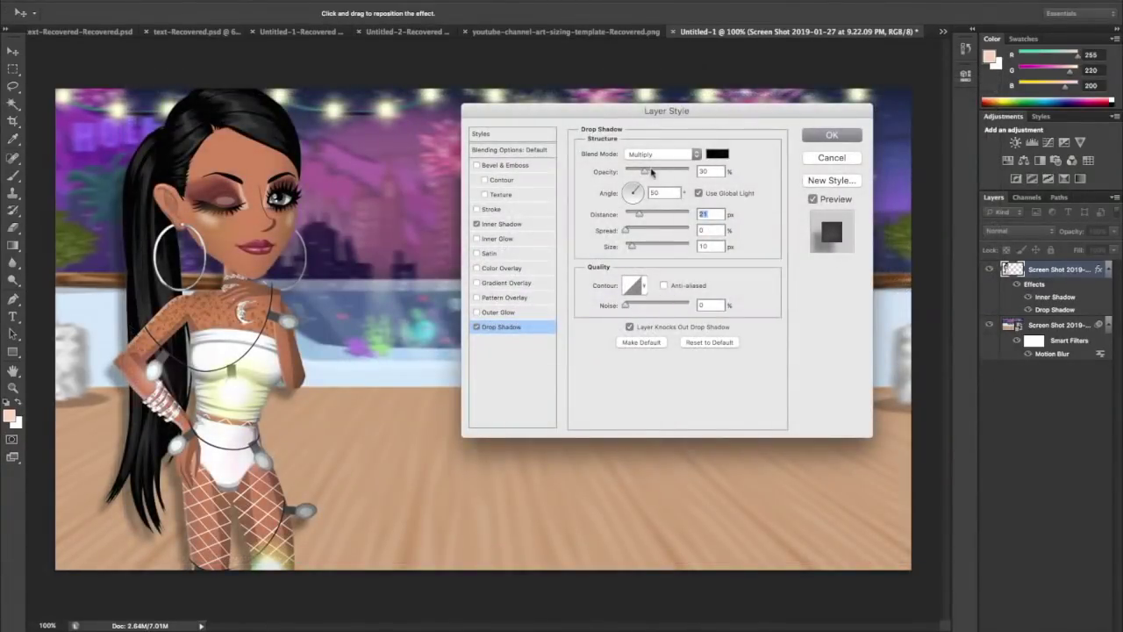
left_click(513, 209)
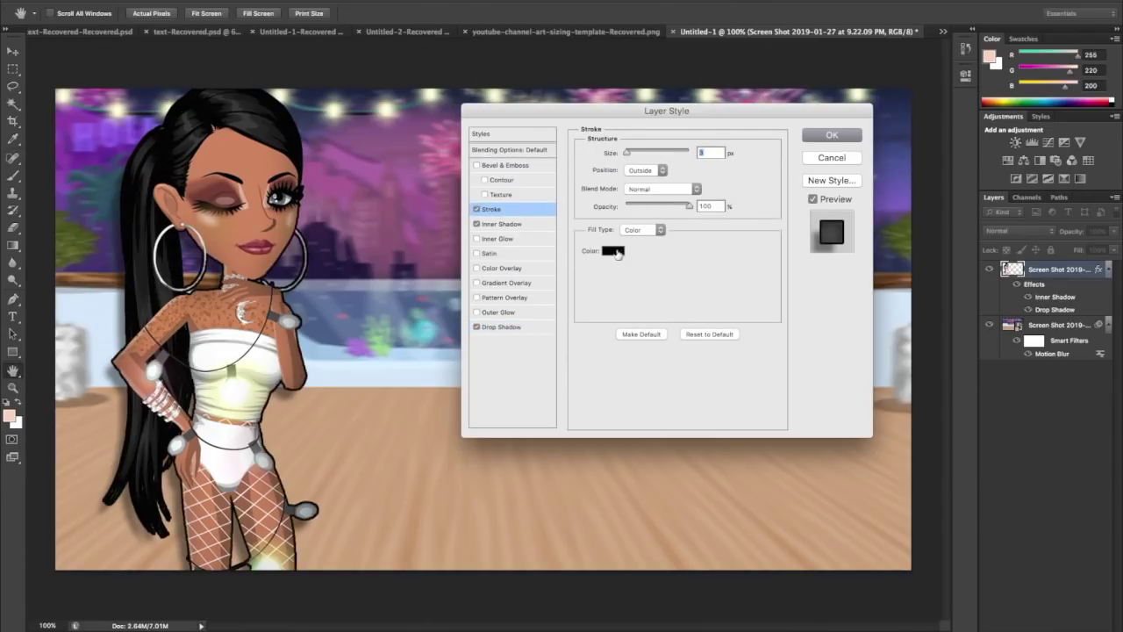
left_click(612, 250)
left_click(386, 210)
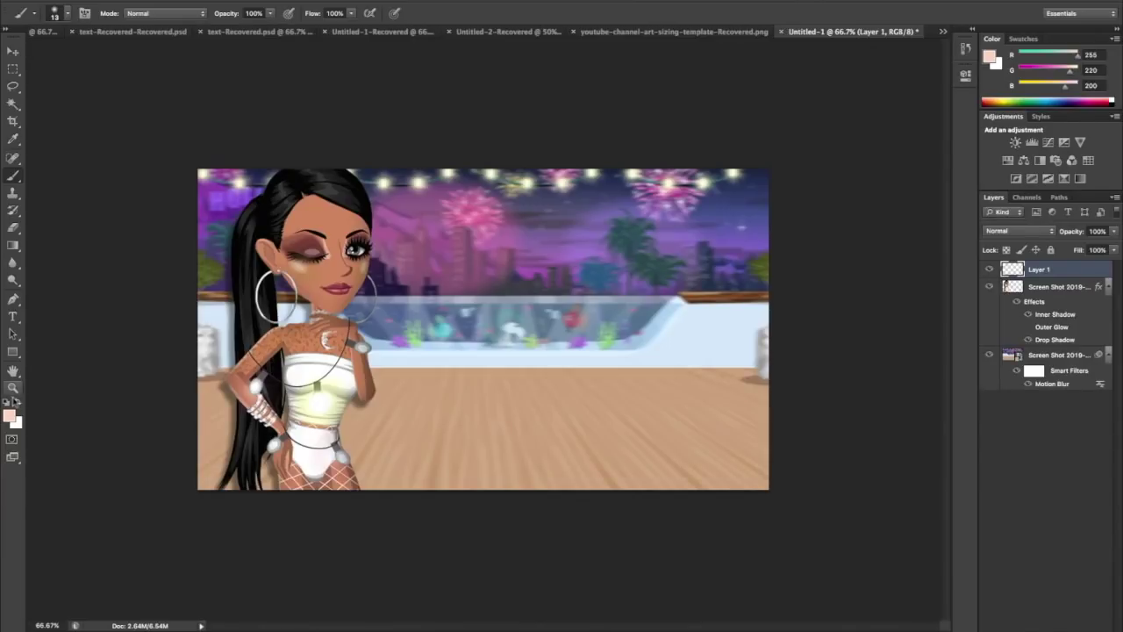
- Add the text "Thumbnail" at 250 pt on the background beside the avatar's head
left_click(12, 317)
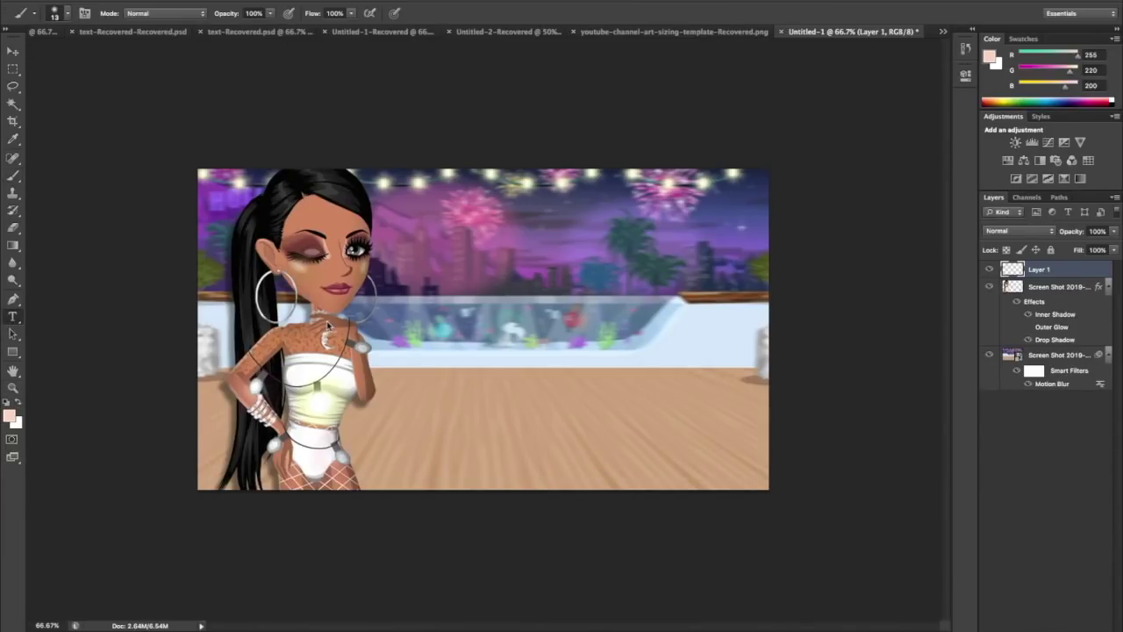
left_click(408, 252)
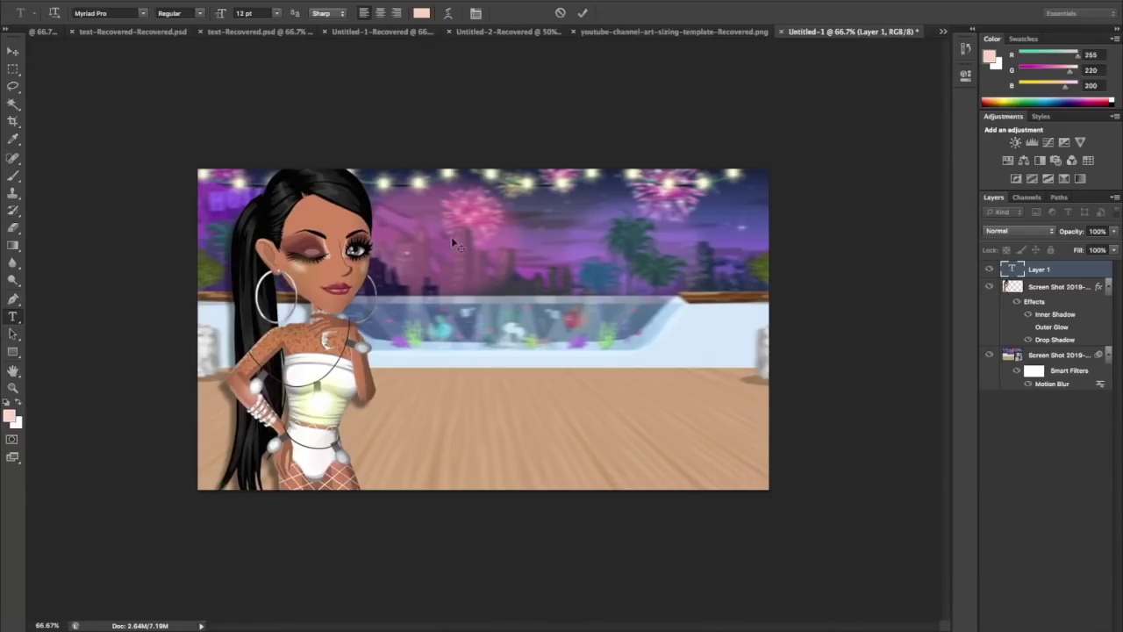
left_click(264, 12)
type("2")
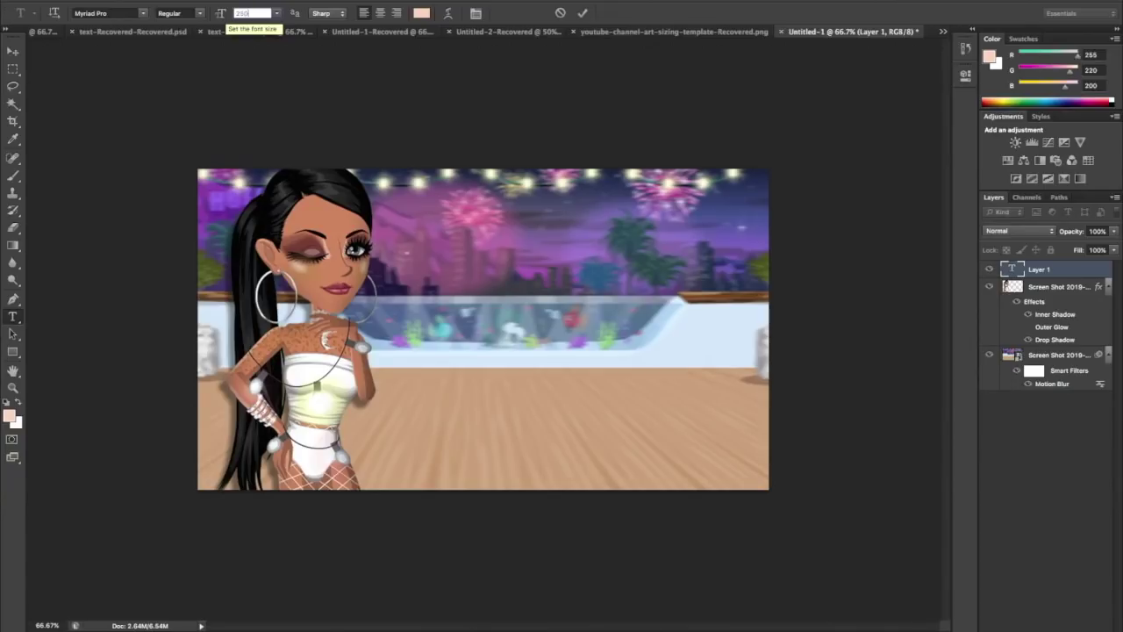
type("50")
key("Return")
left_click(381, 225)
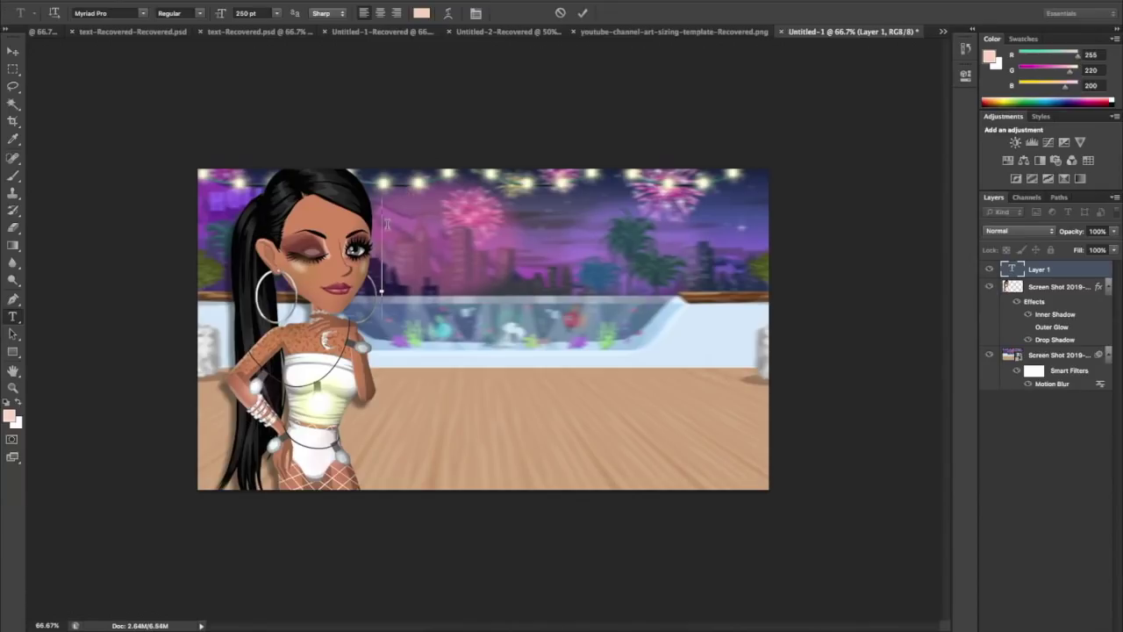
type("Thumbnail")
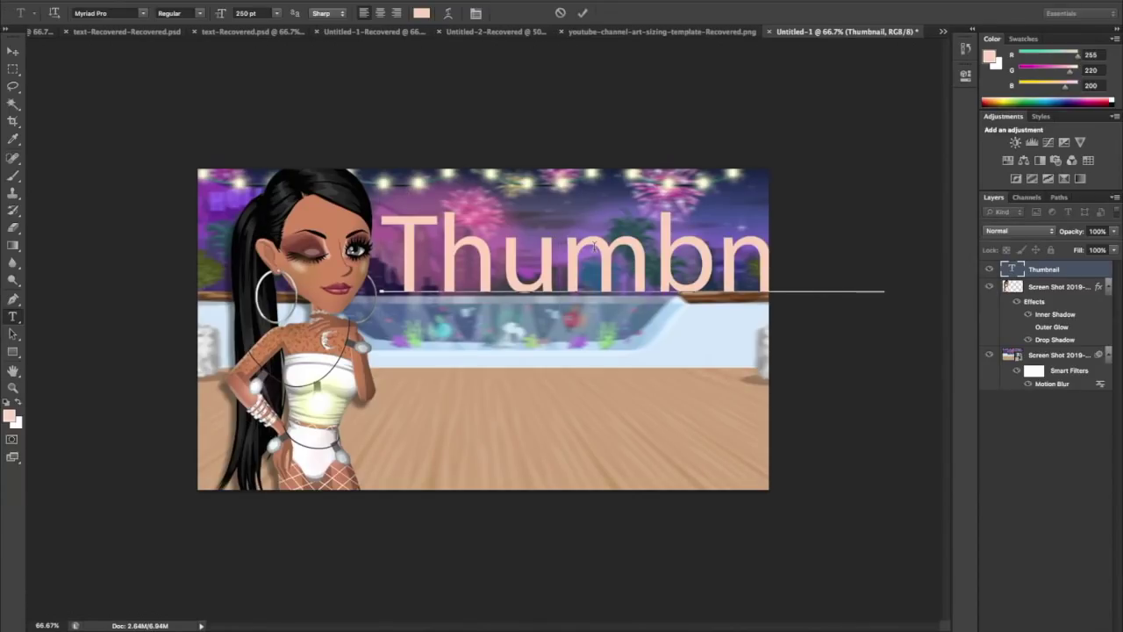
- Change the font of the whole "Thumbnail" text to The Bold Font
key("ctrl+a")
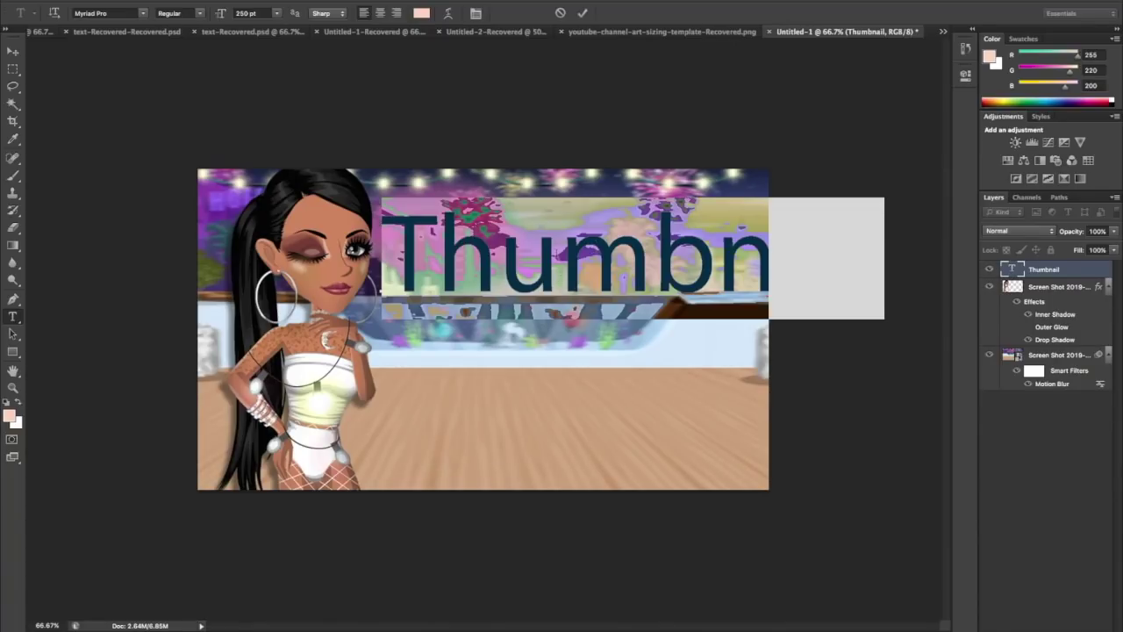
left_click(143, 14)
scroll(163, 530, "down", 2)
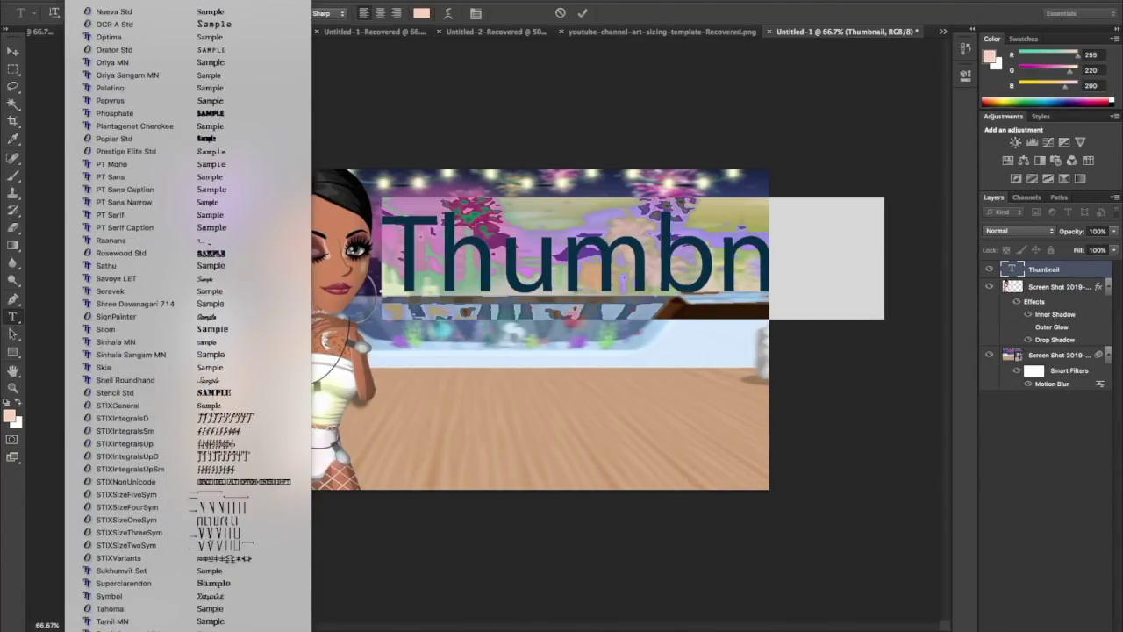
scroll(211, 527, "down", 5)
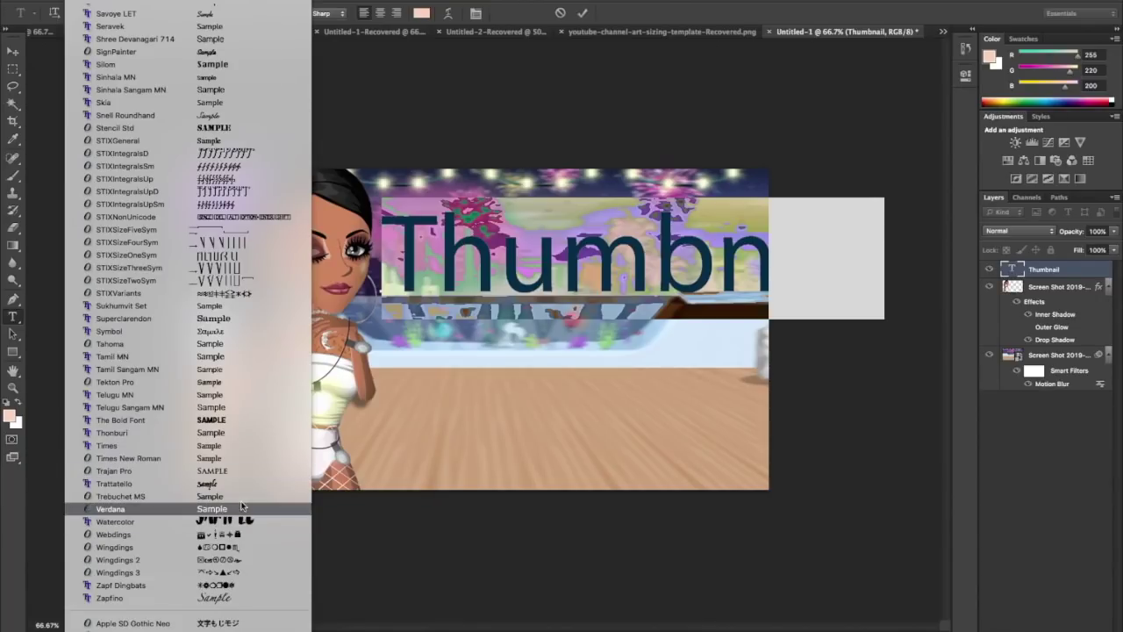
left_click(219, 420)
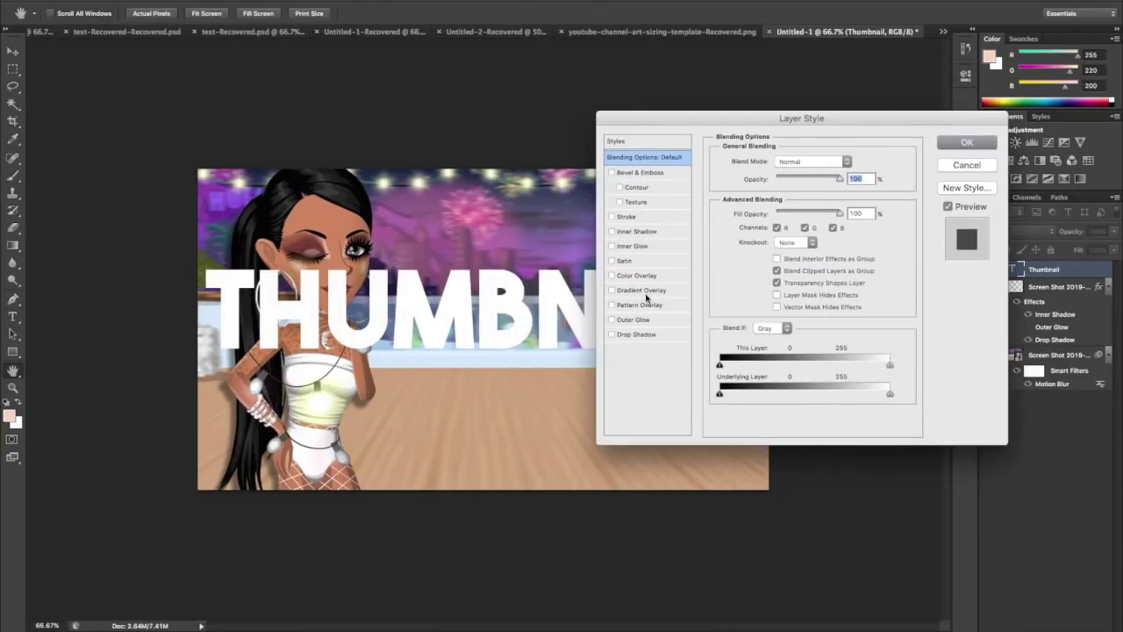
- Add a Gradient Overlay to the Thumbnail text and set the gradient's black color stop to dark blue 156b87
left_click(655, 291)
left_click(772, 196)
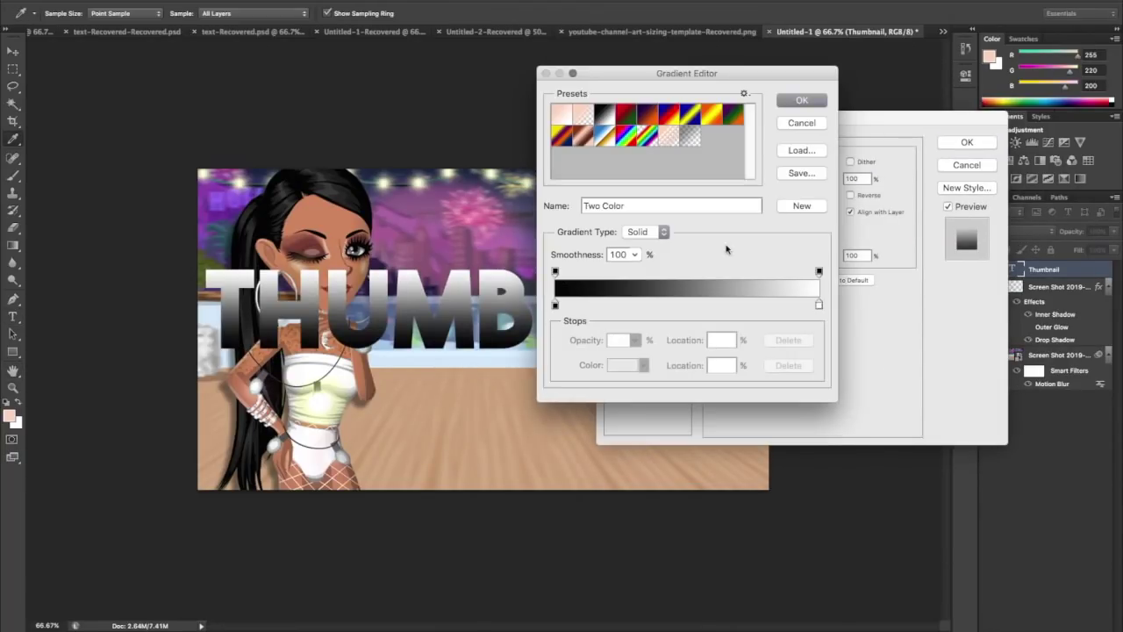
left_click(555, 305)
left_click(624, 367)
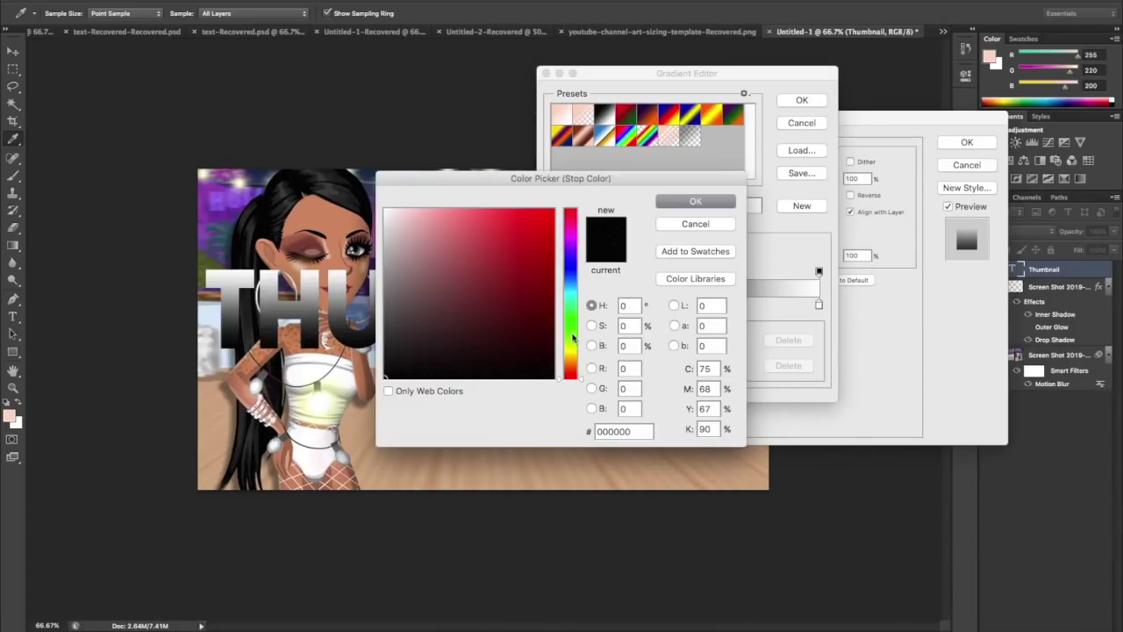
left_click_drag(575, 349, 571, 289)
left_click(527, 288)
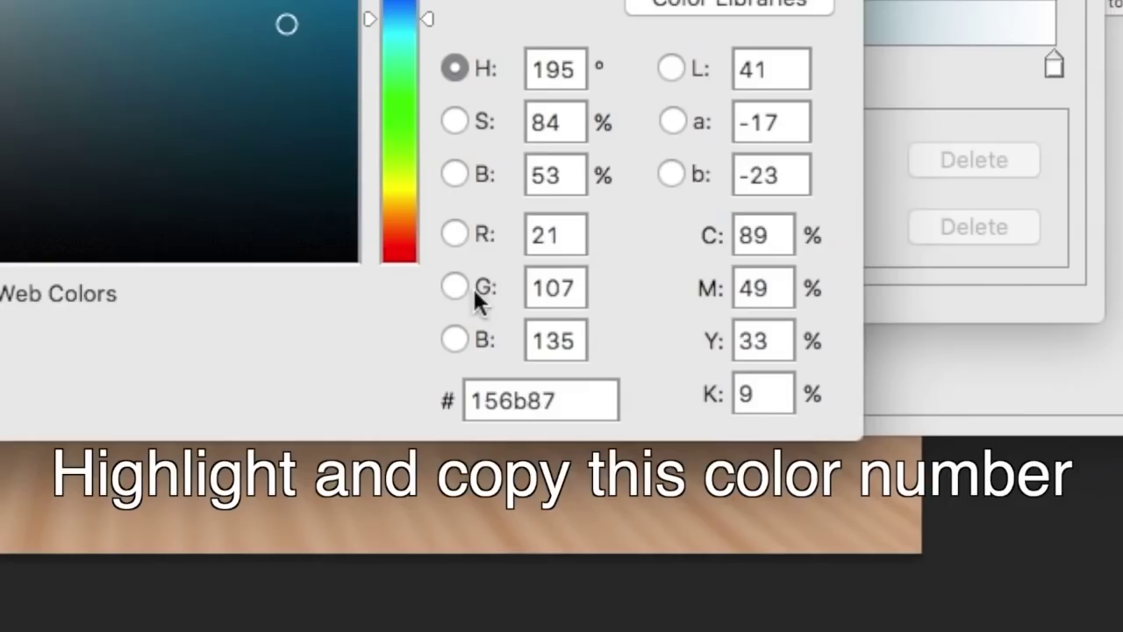
- Copy the hex code 156b87 of the dark blue gradient stop
double_click(623, 426)
left_click(564, 396)
left_click_drag(564, 396, 486, 386)
left_click(514, 394)
double_click(515, 394)
key("super+c")
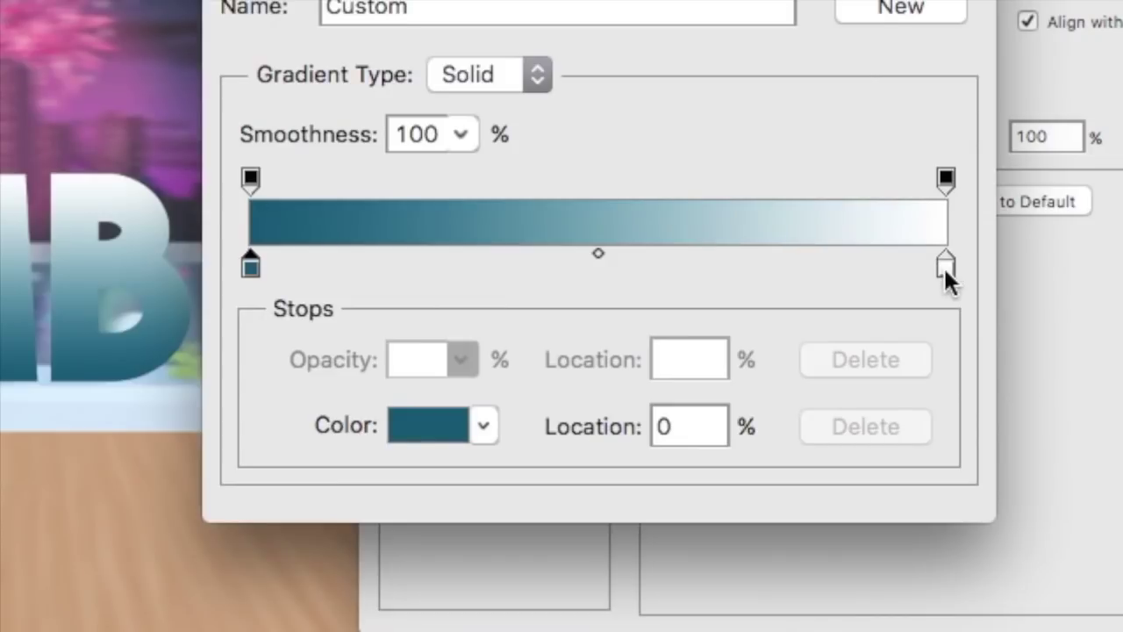
- Paste the copied hex code into the gradient's white color stop and brighten that color to 25afdc
left_click(945, 268)
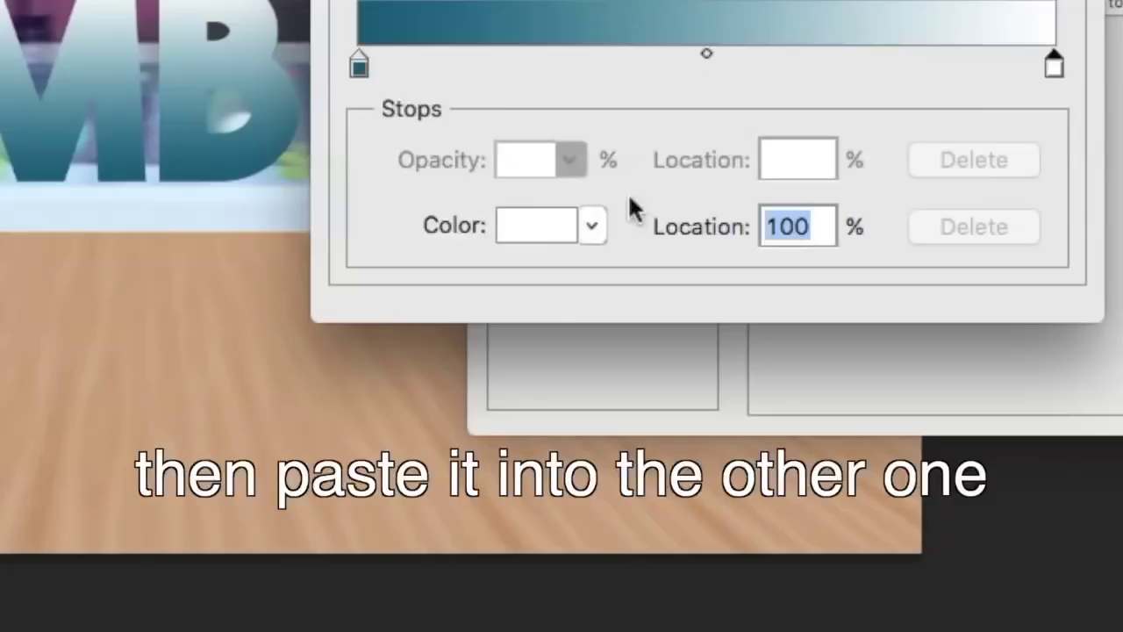
left_click(578, 231)
double_click(566, 403)
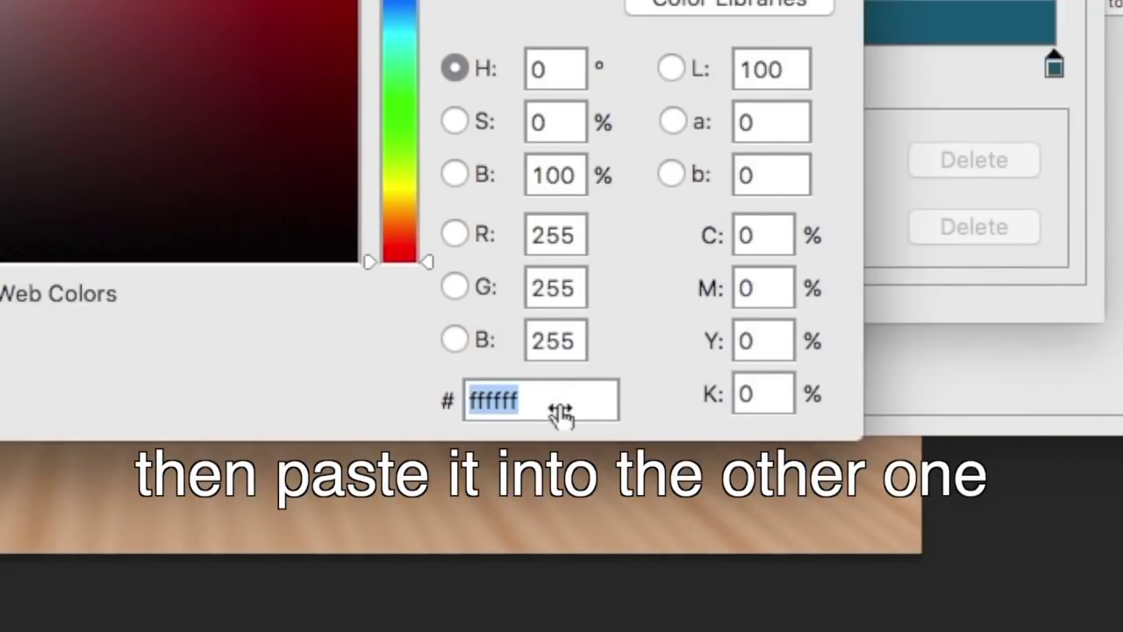
key("super+v")
left_click_drag(524, 234, 525, 232)
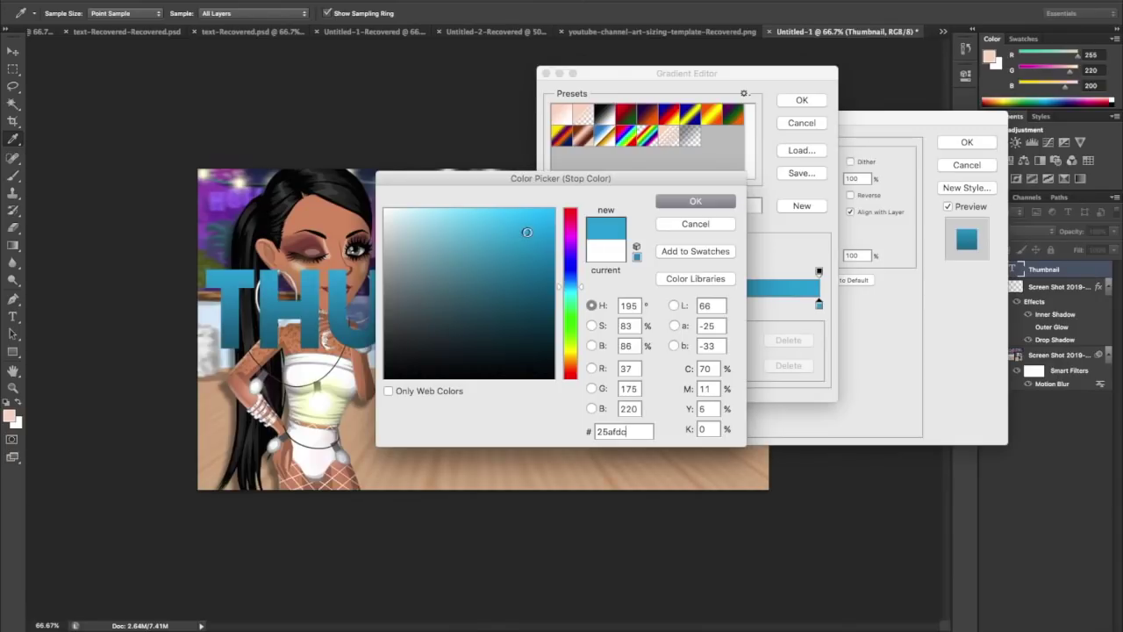
left_click(666, 200)
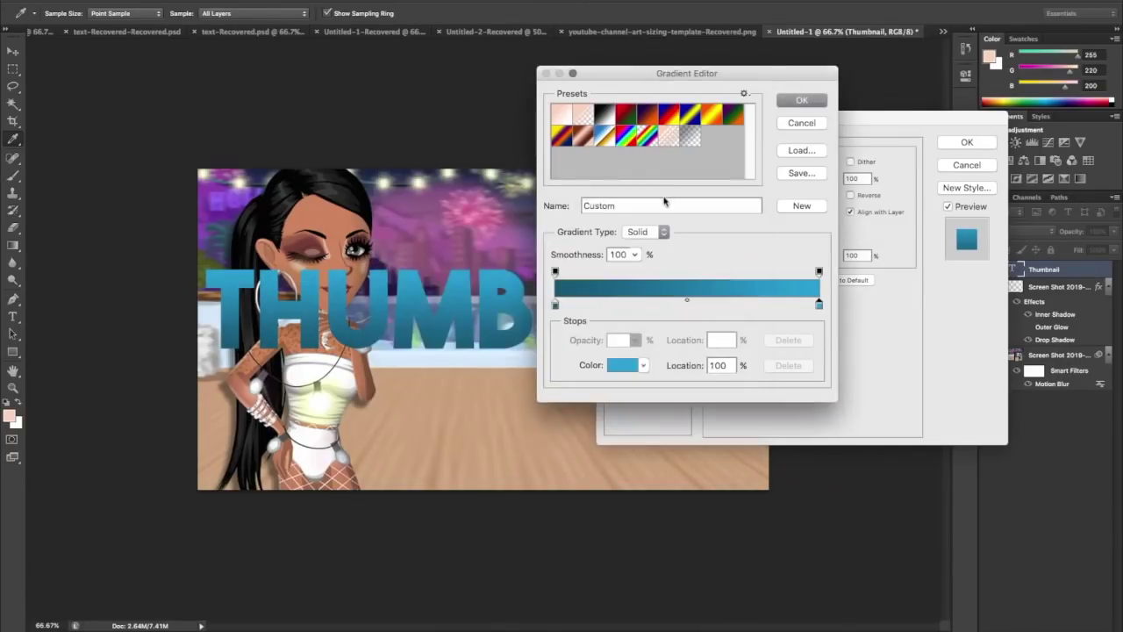
- Recolor the text gradient to run from purple 8e6086 to a lighter purple, and accept the gradient
mouse_move(660, 75)
left_mouse_down()
mouse_move(781, 82)
mouse_move(671, 88)
left_mouse_up()
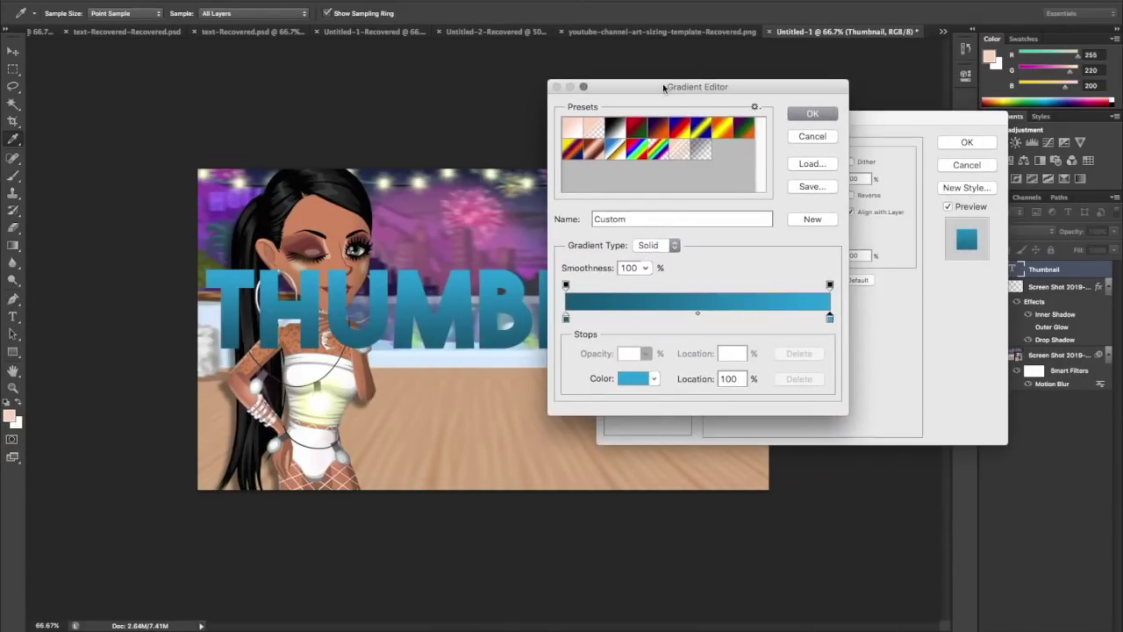
left_click(566, 319)
left_click(632, 378)
left_click_drag(483, 179, 703, 156)
left_click_drag(496, 237, 502, 232)
double_click(834, 406)
type("25afdc")
key("super+z")
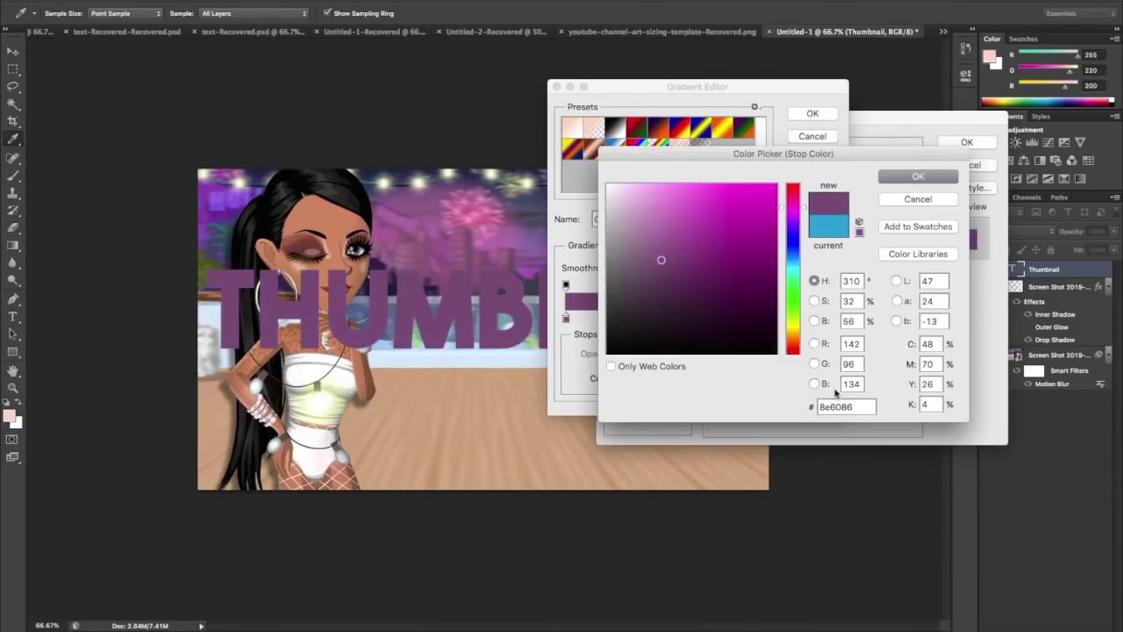
left_click(941, 180)
left_click(813, 113)
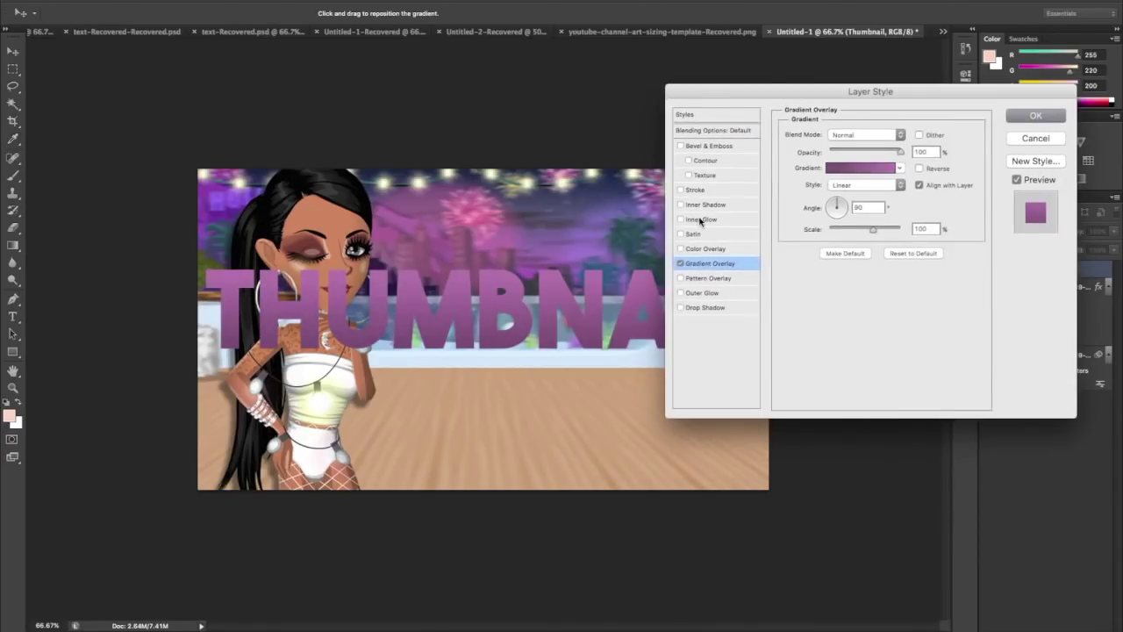
- Add a white (ffffff) Inner Glow to the Thumbnail text with a size of 13 px and a slight choke
left_click(702, 219)
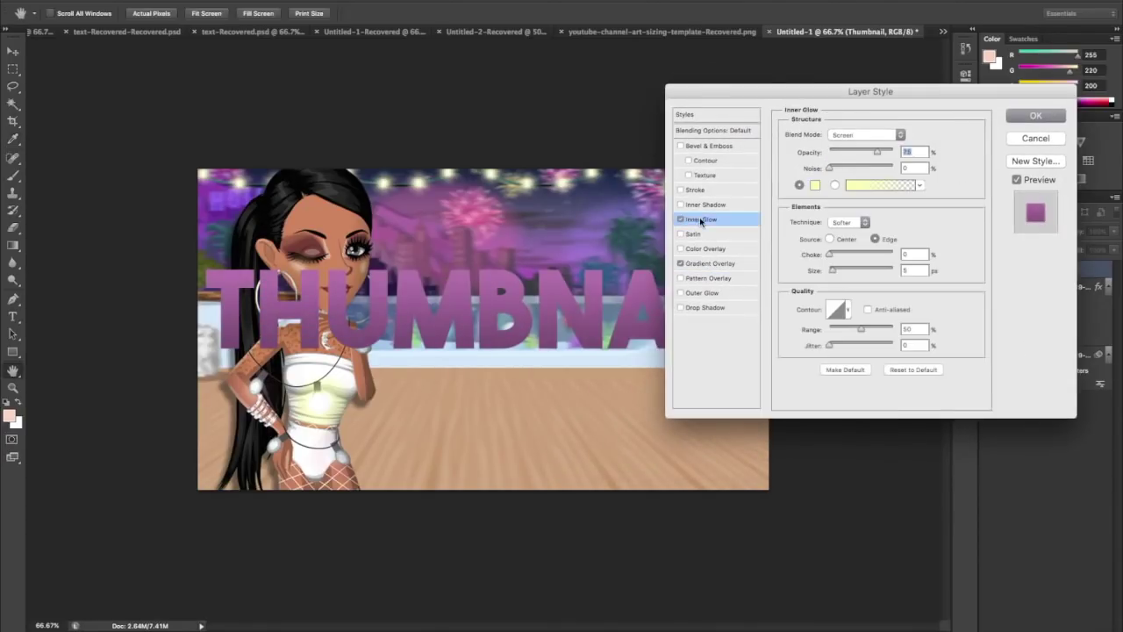
left_click(852, 139)
left_click(818, 152)
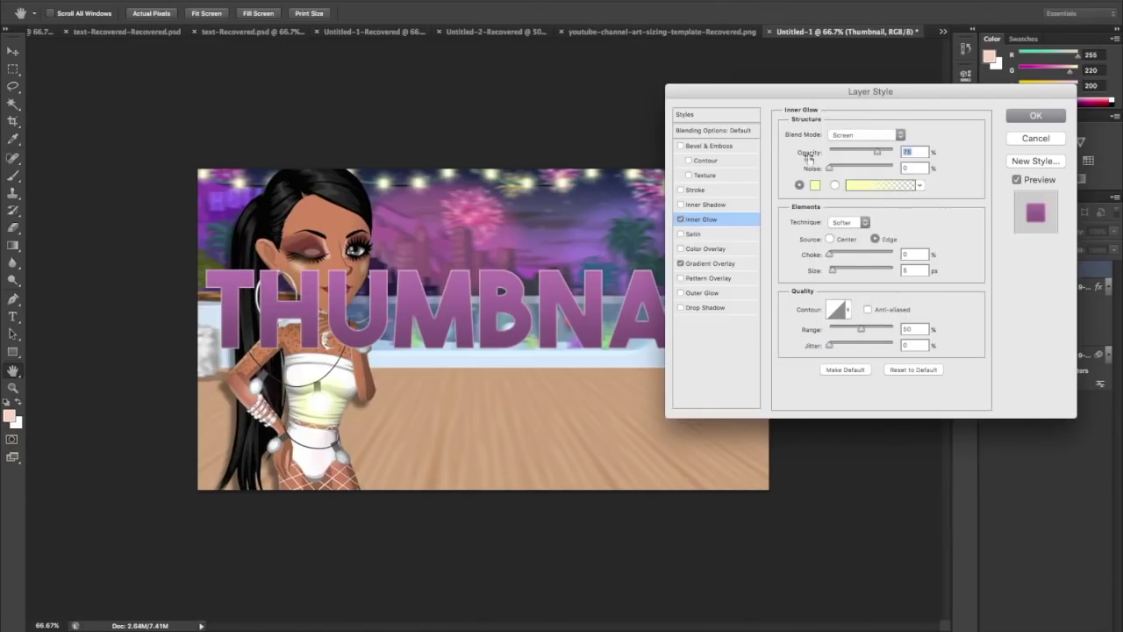
left_click(815, 184)
left_click(562, 175)
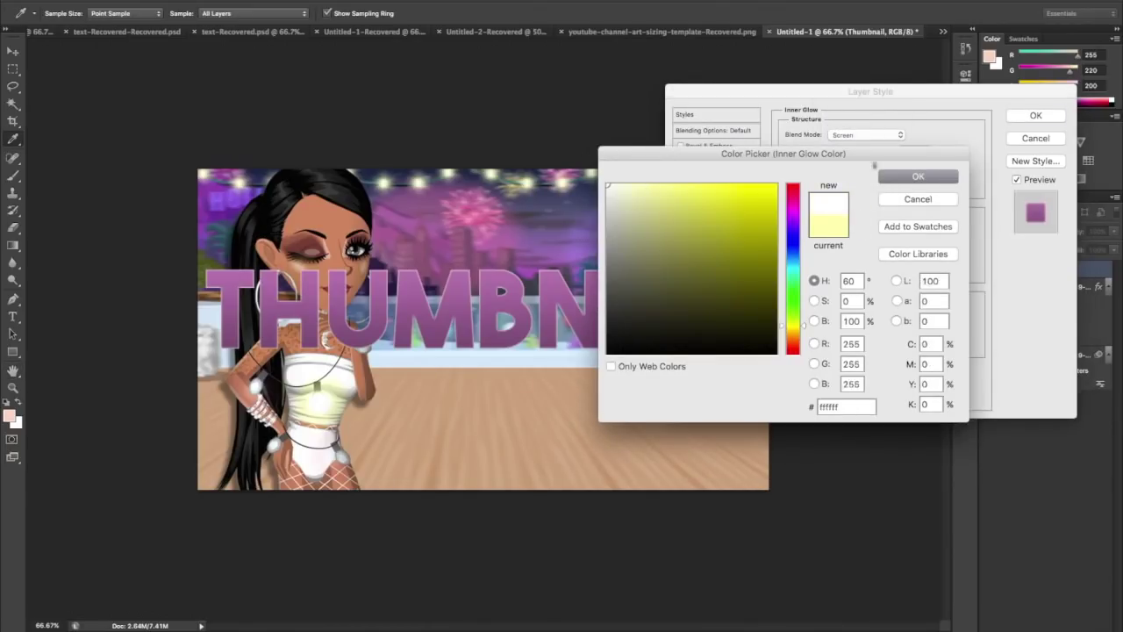
left_click(931, 179)
left_click(837, 270)
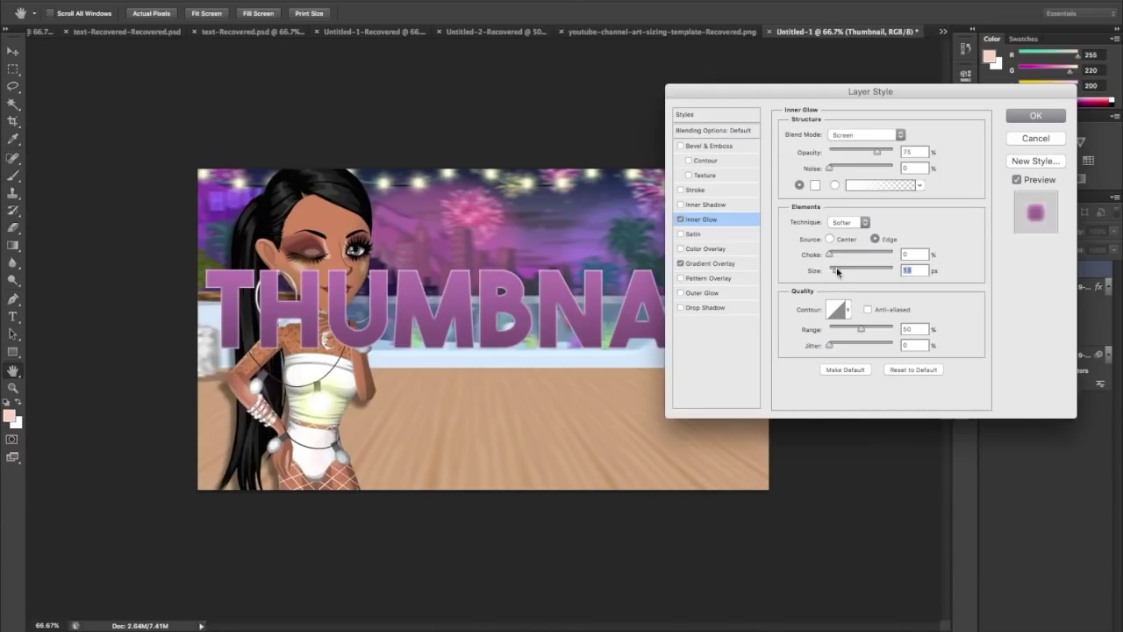
left_click(833, 255)
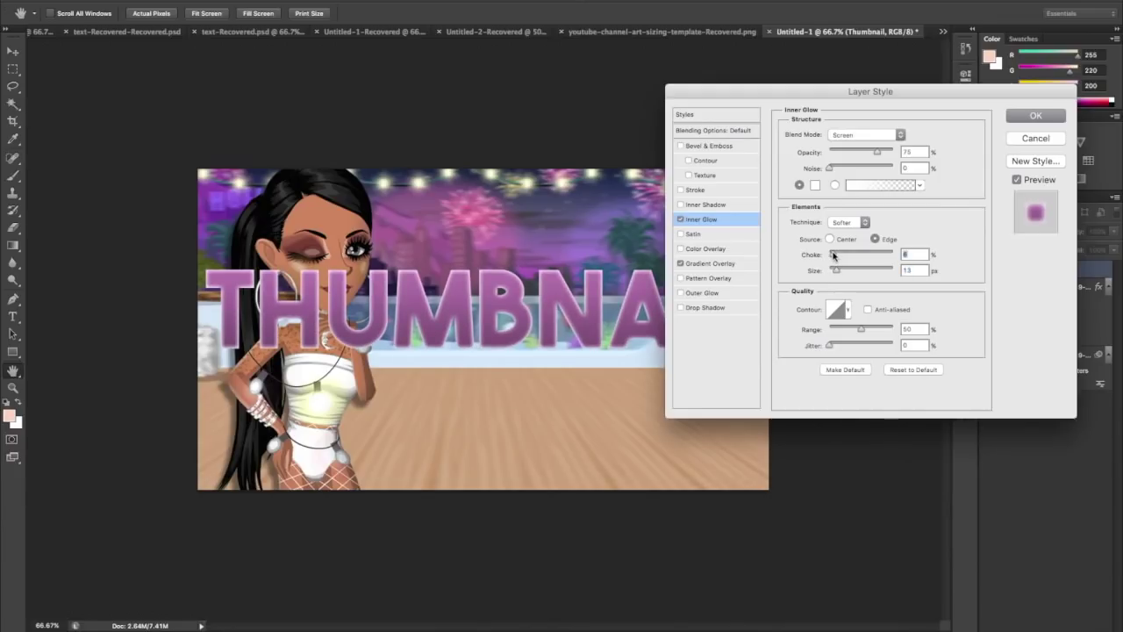
- Try the Color Dodge blend mode on the Thumbnail text's Inner Glow
left_click(864, 134)
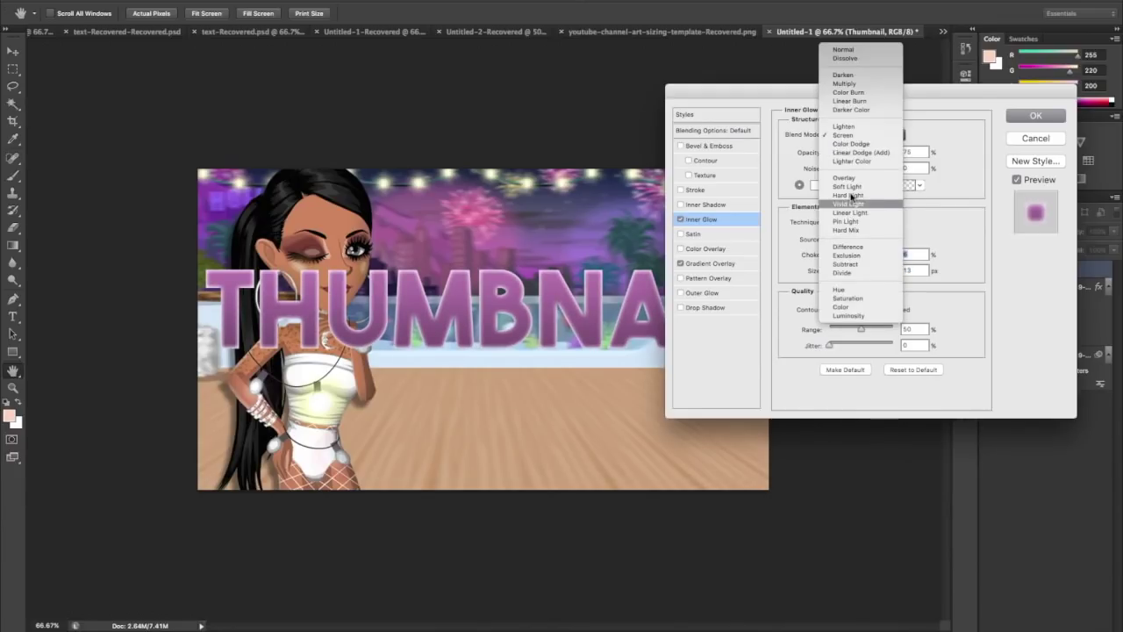
left_click(850, 145)
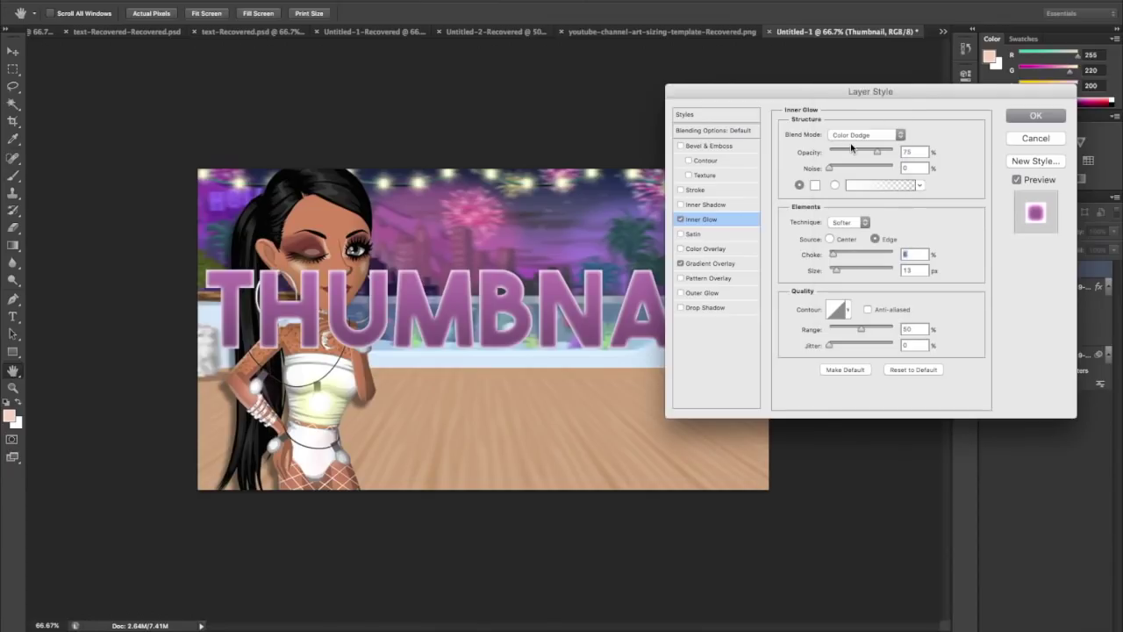
left_click(873, 134)
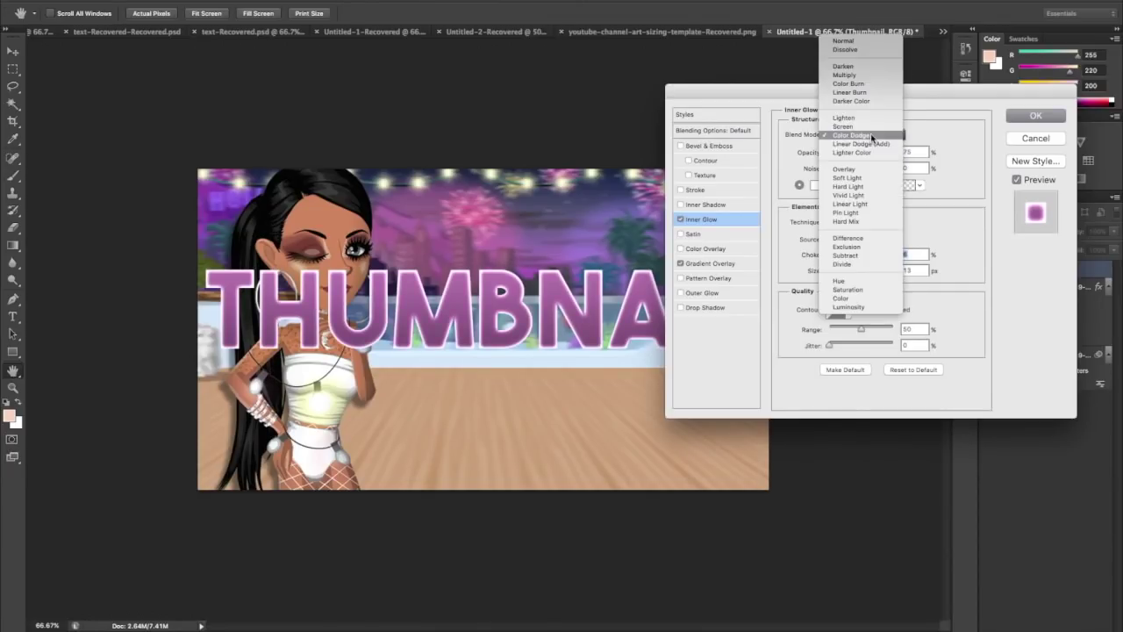
left_click(869, 133)
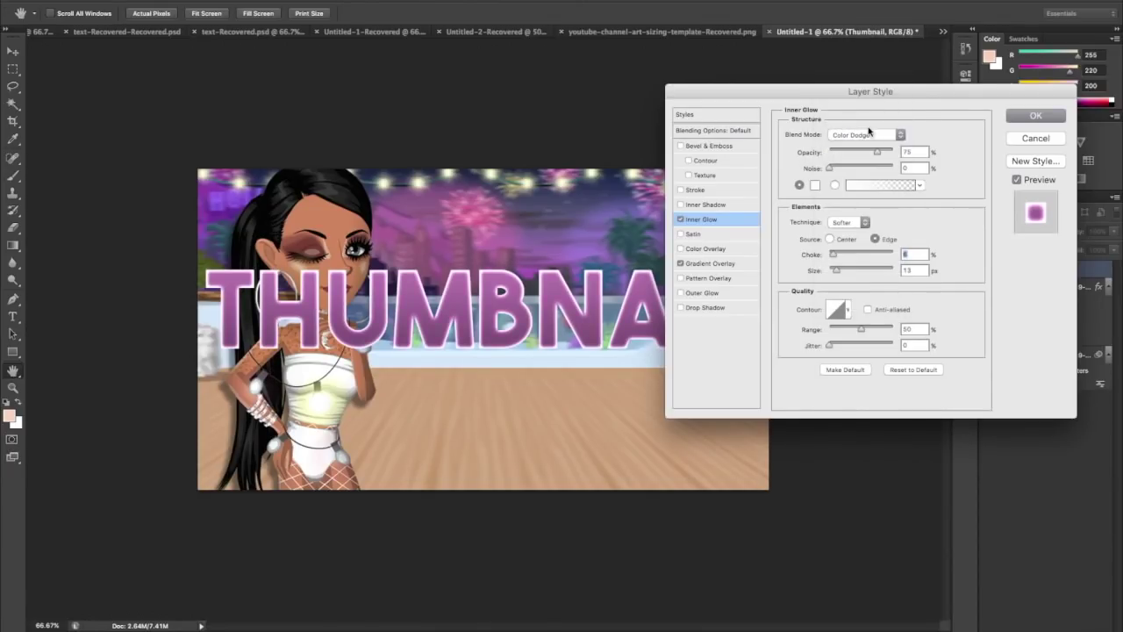
- Set the Thumbnail text's Inner Glow to Overlay blend mode with a size of 18 px and 43% opacity
left_click(869, 136)
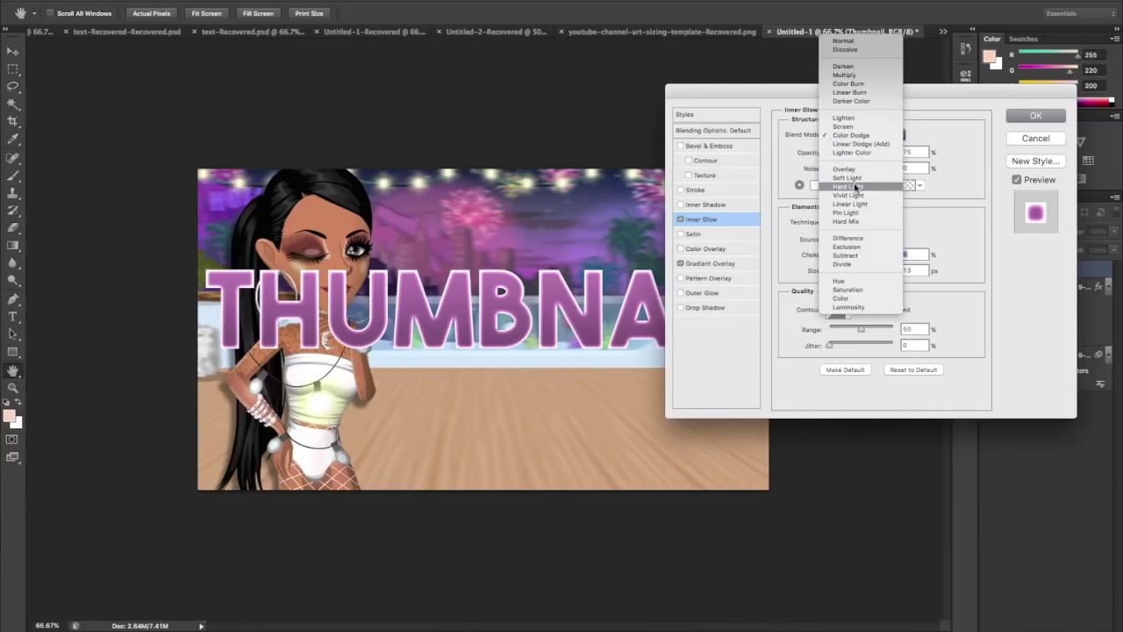
left_click(845, 169)
left_click_drag(840, 272, 836, 271)
left_click(865, 153)
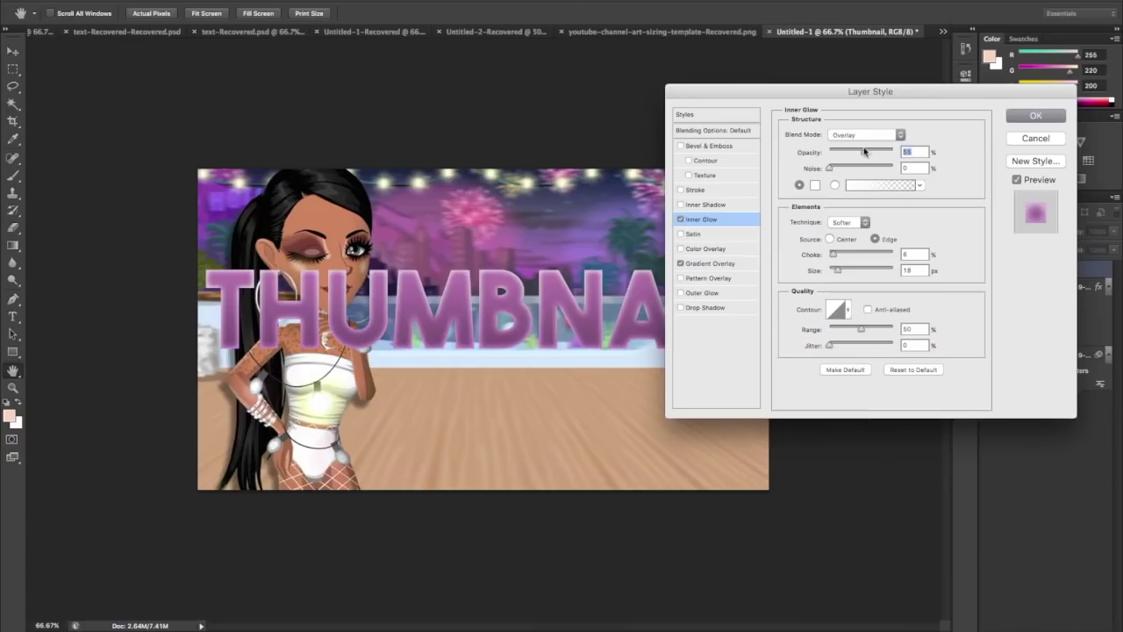
left_click_drag(861, 151, 858, 149)
left_click(858, 153)
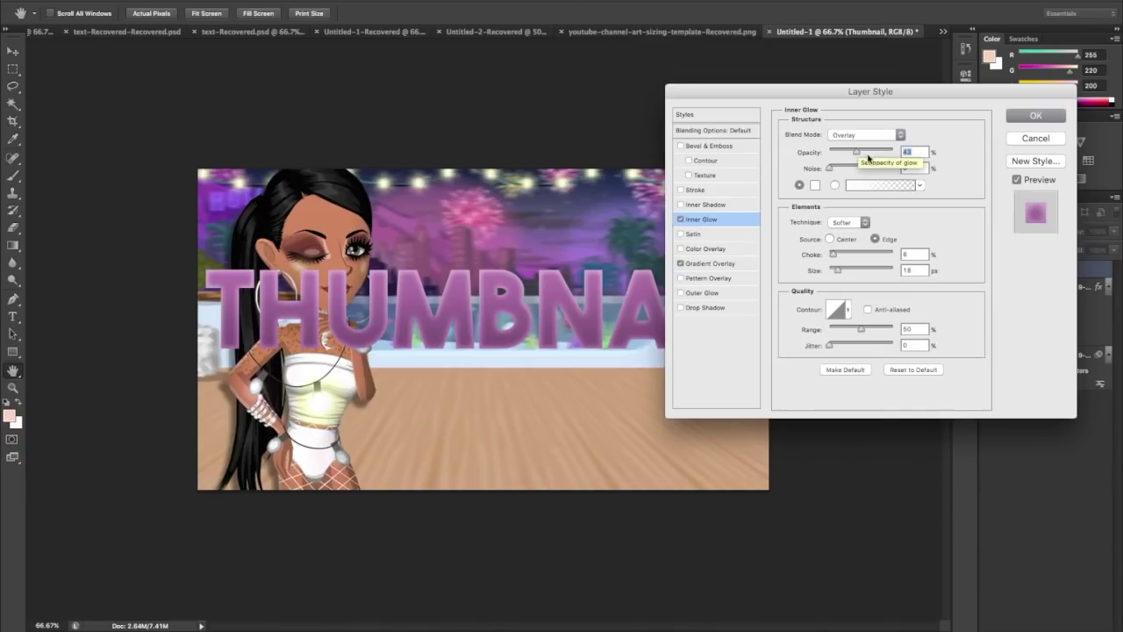
- Add a black Drop Shadow to the Thumbnail text and set its blend mode to Normal
left_click(704, 309)
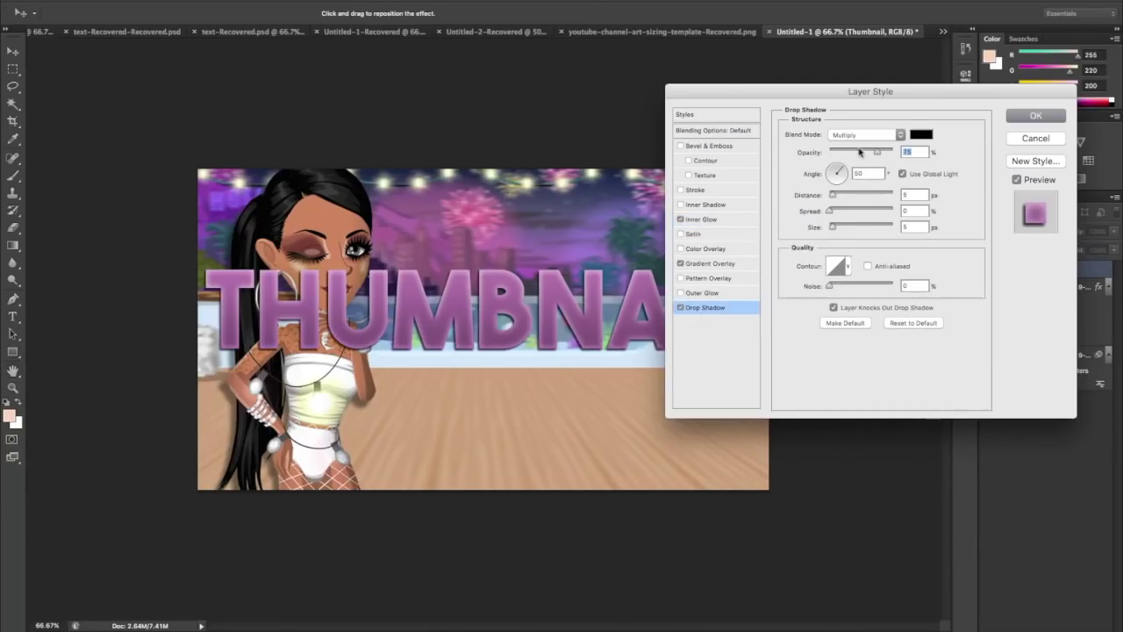
left_click(861, 135)
left_click(839, 101)
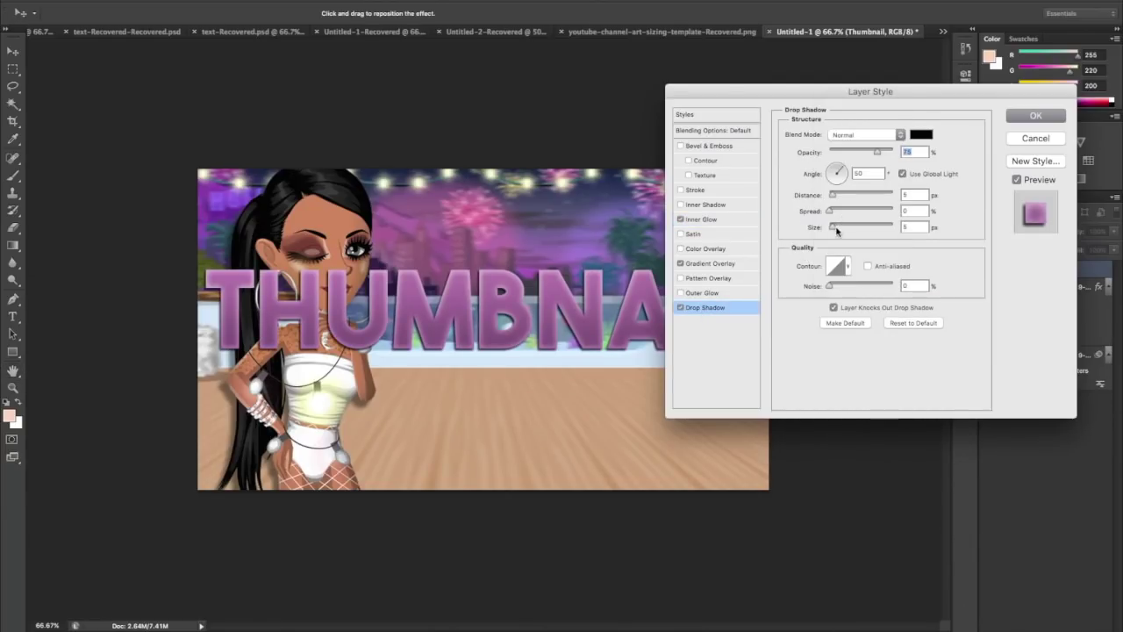
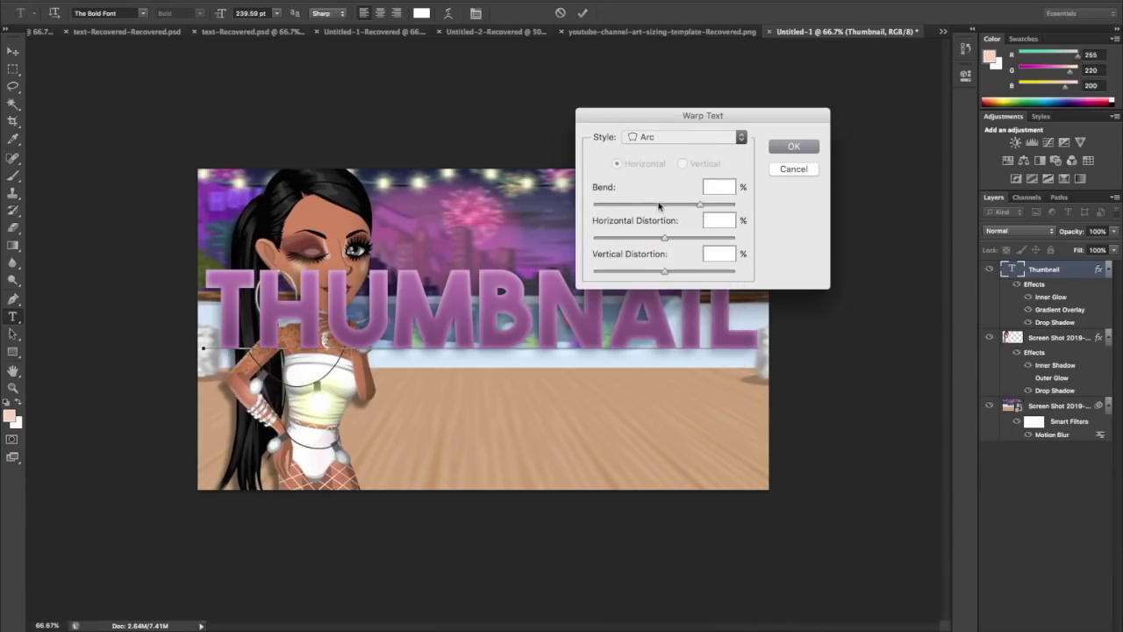
- Warp the Thumbnail text into a horizontal Arc with a +16% bend and move it up to the canvas's upper edge
left_click_drag(658, 207, 678, 205)
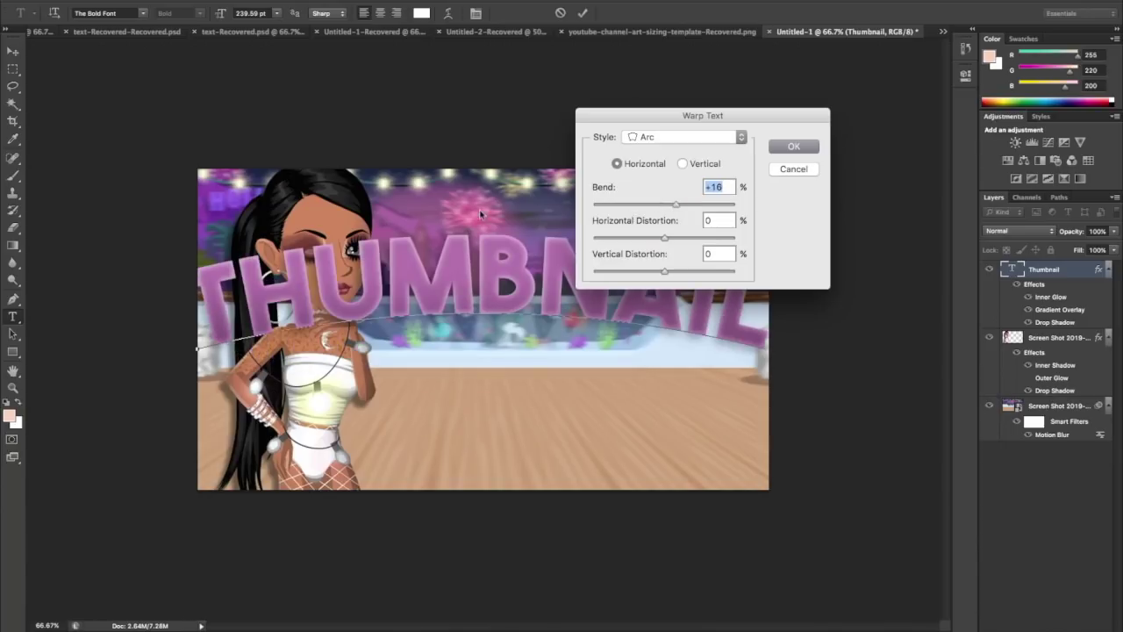
left_click_drag(483, 212, 494, 156)
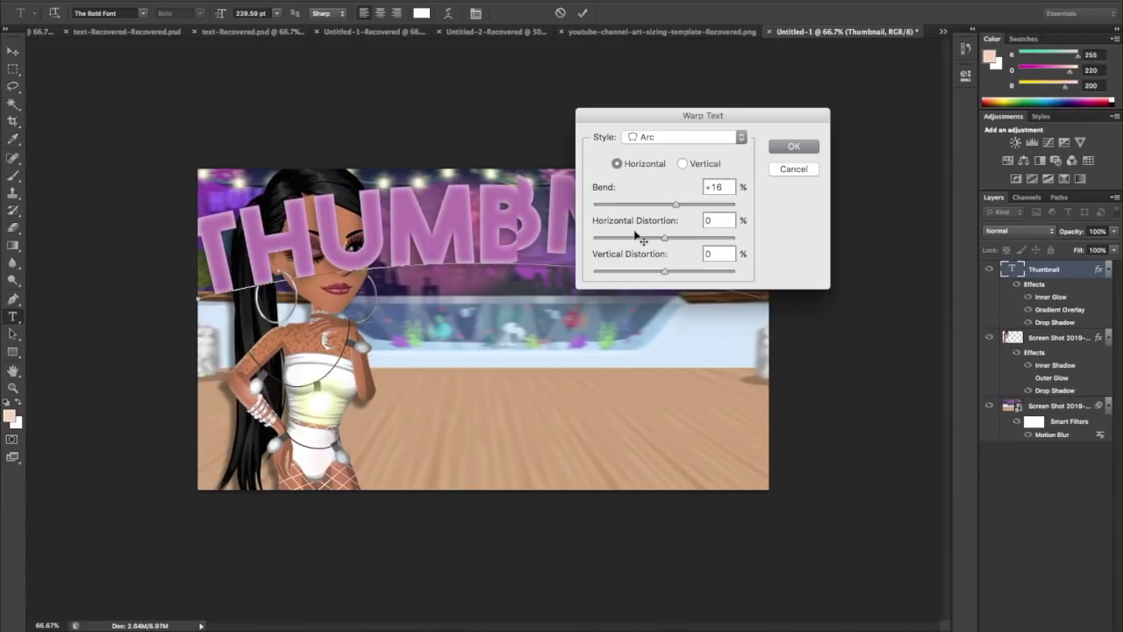
key("Return")
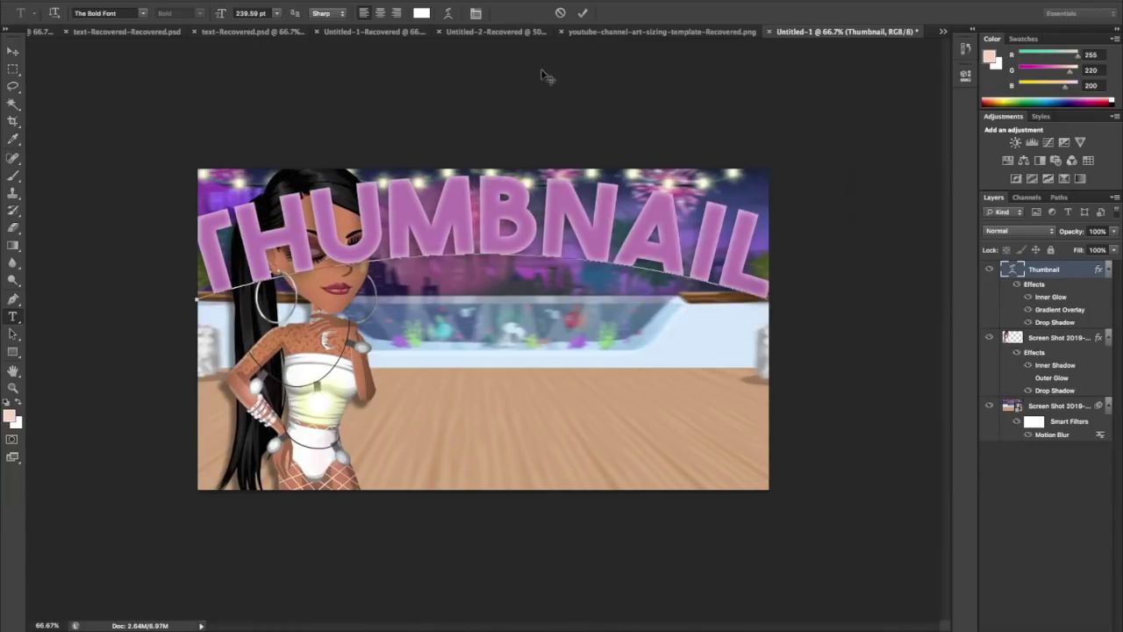
- Scale the arched Thumbnail text down to about 93% and fit it across the top of the canvas
key("ctrl+t")
left_click_drag(198, 167, 199, 143)
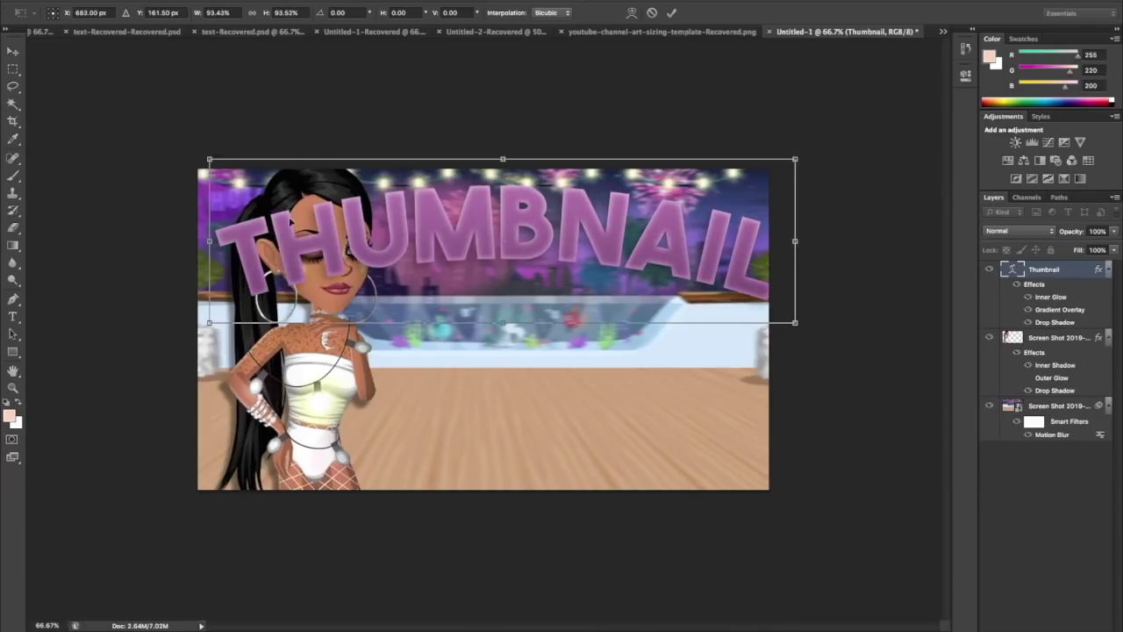
left_click_drag(272, 211, 296, 191)
key("Return")
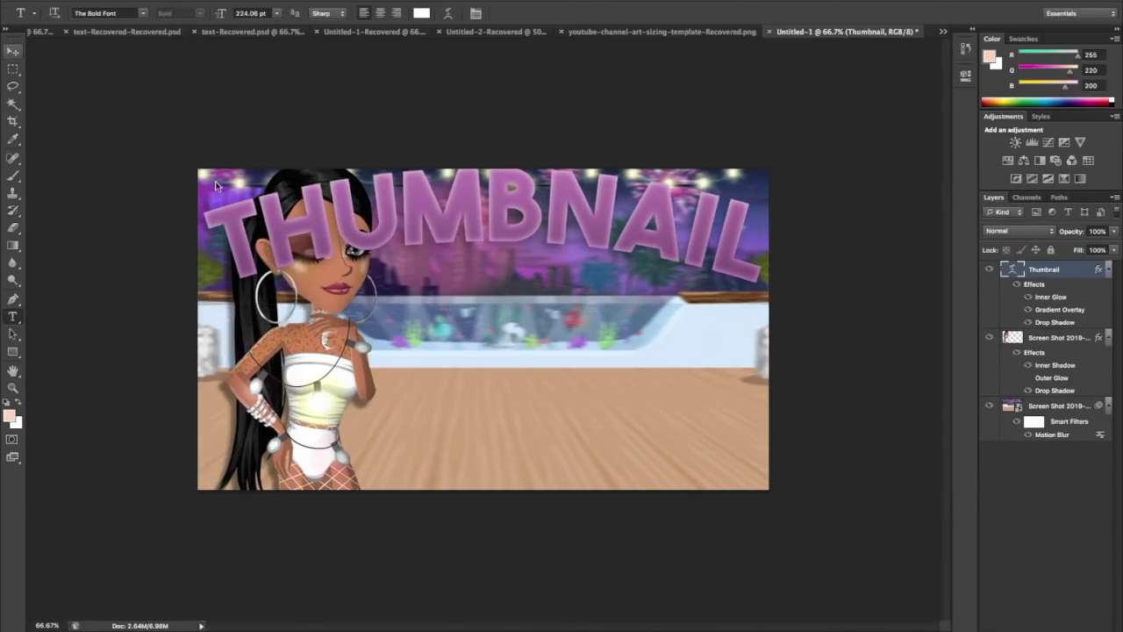
- Move the winking avatar down to the lower middle of the canvas, clear of the title text
key("alt+bracketleft")
left_click_drag(339, 215, 457, 319)
key("alt+bracketright")
- Add a new text layer reading "tutorial" in the Bebas font at 250 pt
key("t")
left_click(466, 254)
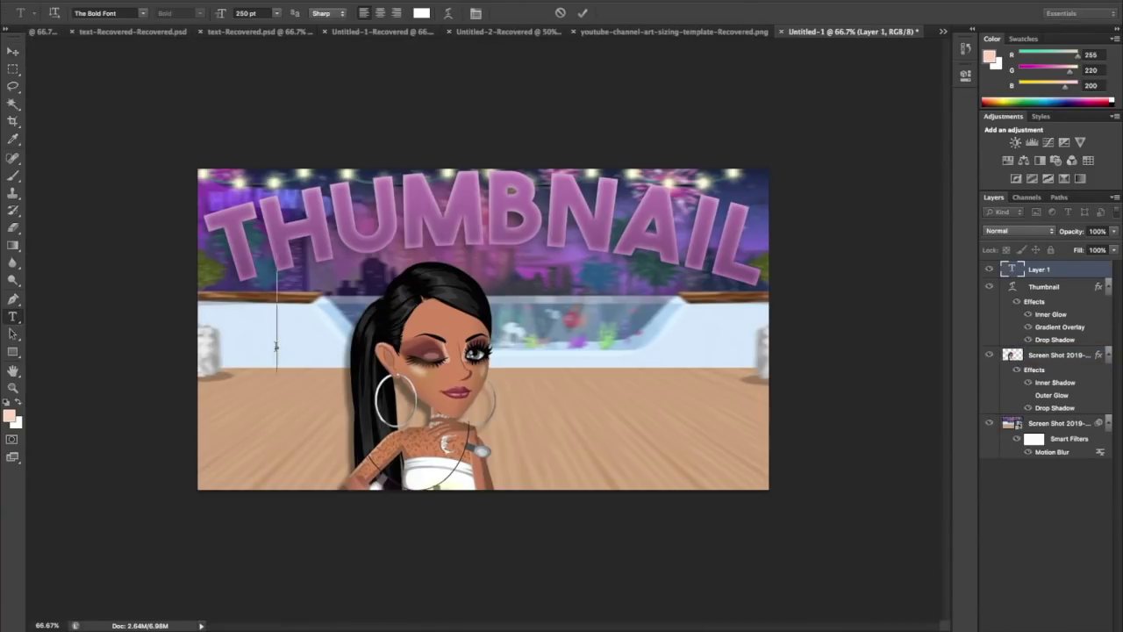
type("TUTORIAL")
left_click(141, 12)
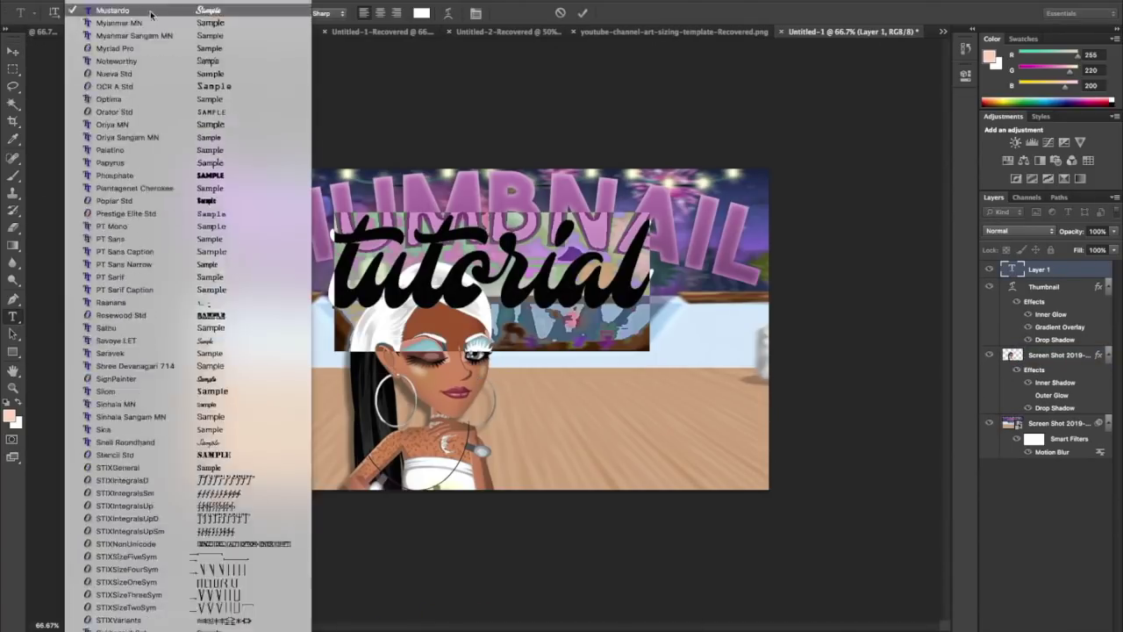
scroll(200, 156, "up", 10)
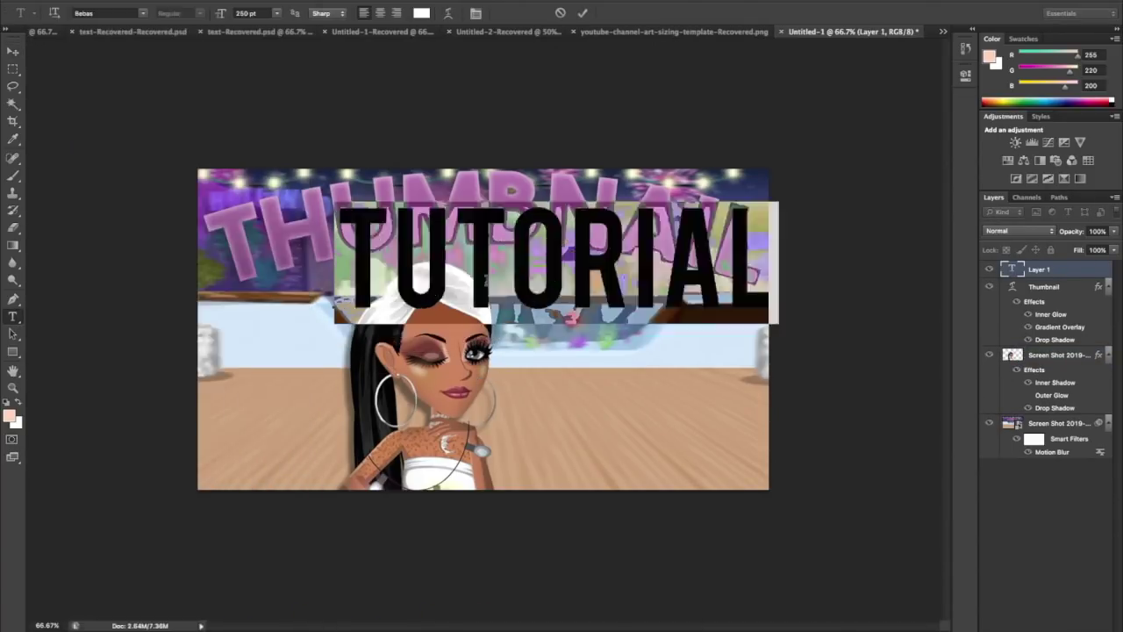
- Warp the tutorial text into an Arc shape to match the Thumbnail title
left_click(447, 12)
left_click(685, 137)
left_click(685, 153)
left_click(786, 147)
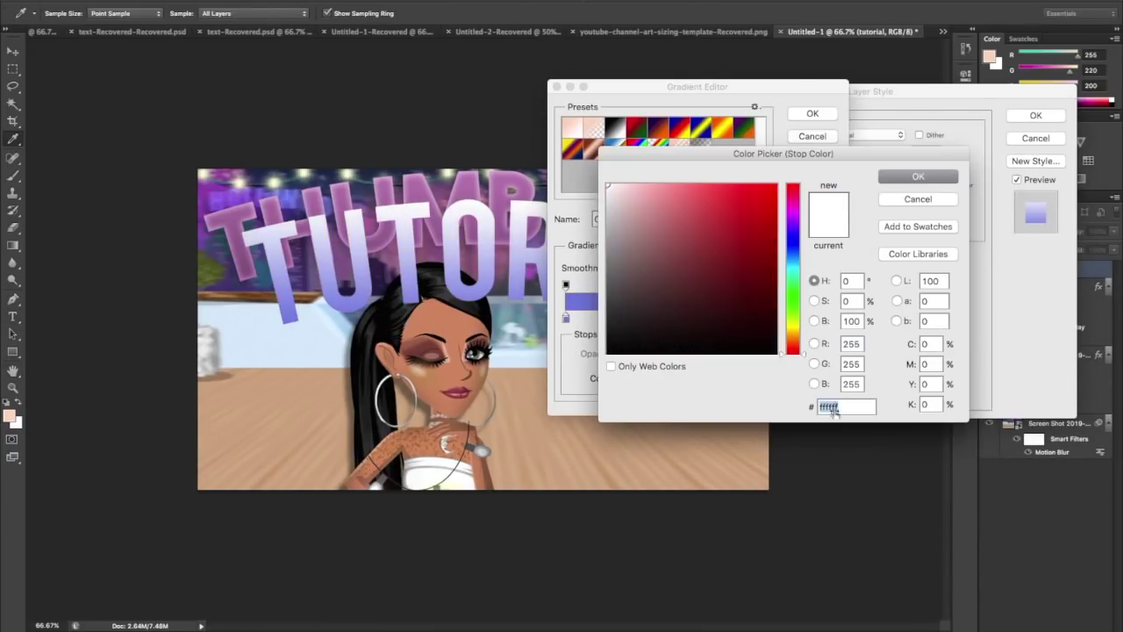
key("Return")
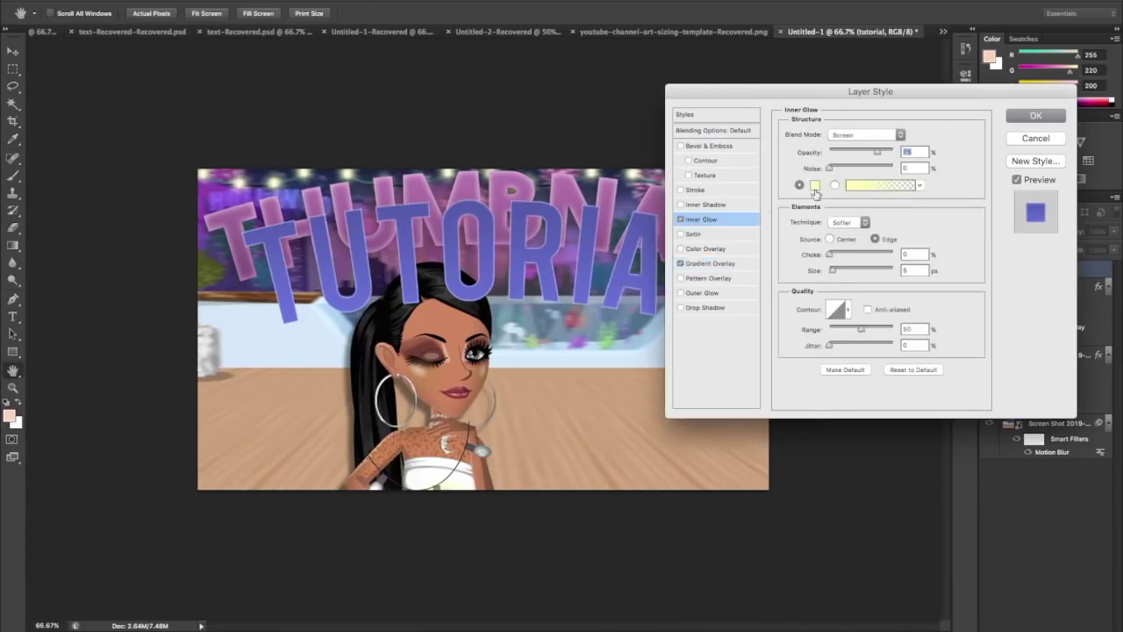
left_click_drag(831, 254, 834, 257)
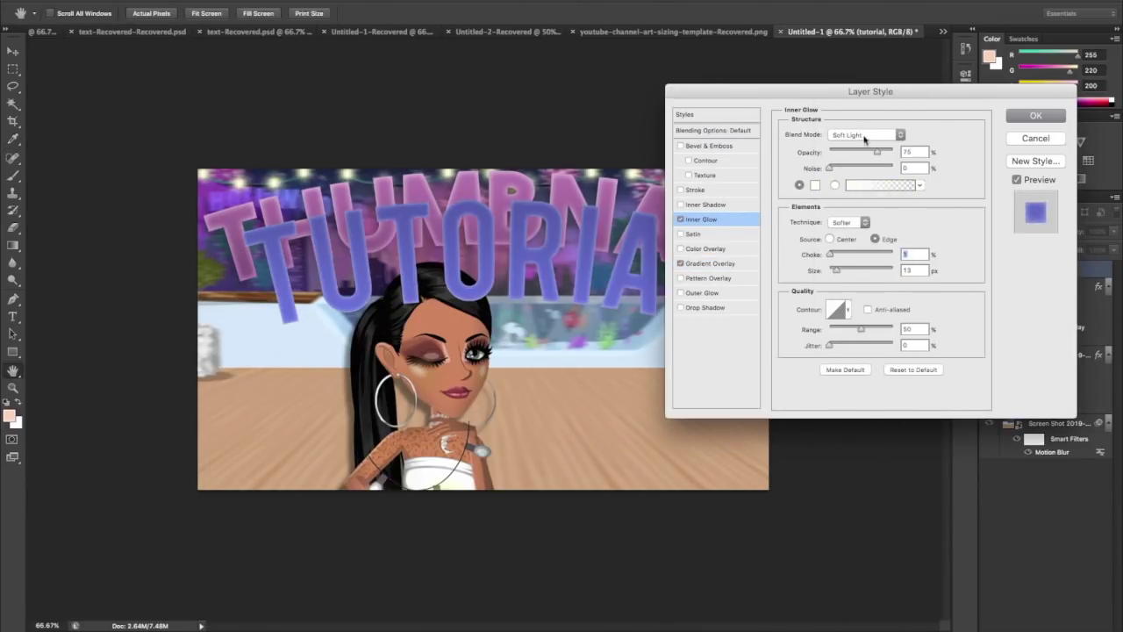
left_click(694, 189)
left_click(702, 307)
left_click(921, 134)
left_click(935, 199)
left_click(694, 190)
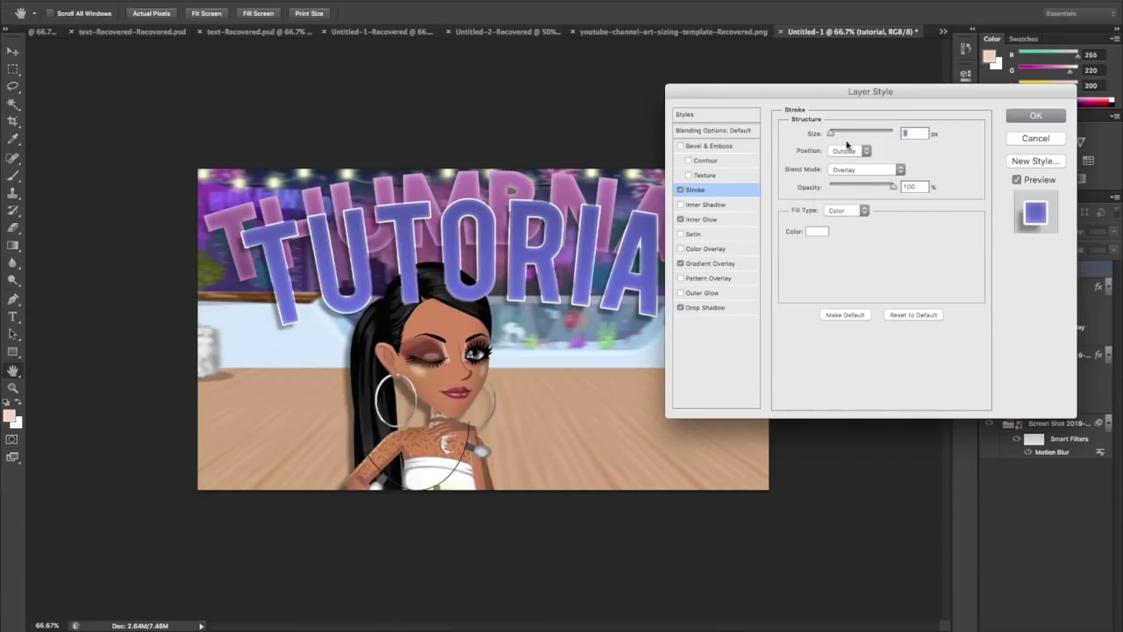
left_click(702, 307)
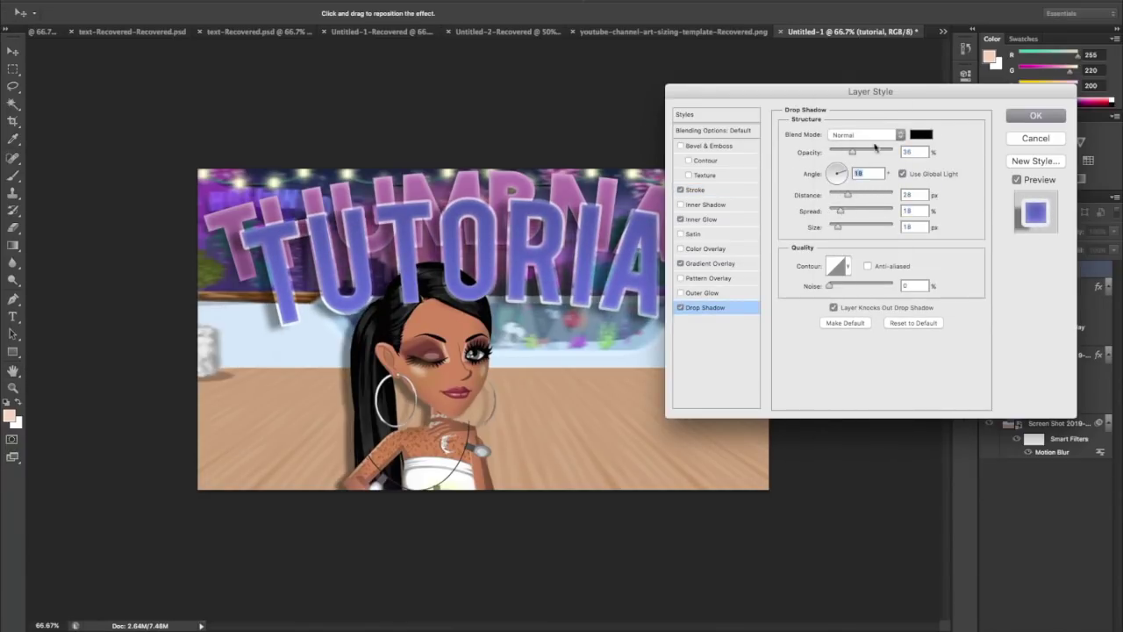
left_click(1036, 138)
- Recolor the tutorial text's Gradient Overlay with blue-violet color stops
key("t")
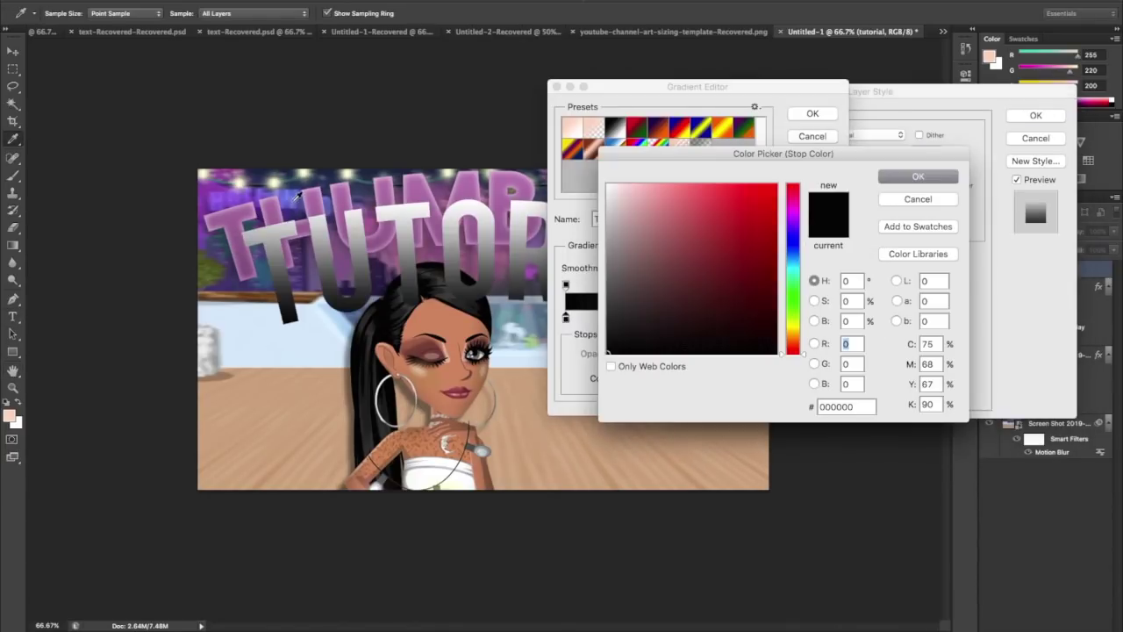
left_click(752, 314)
left_click_drag(752, 314, 680, 225)
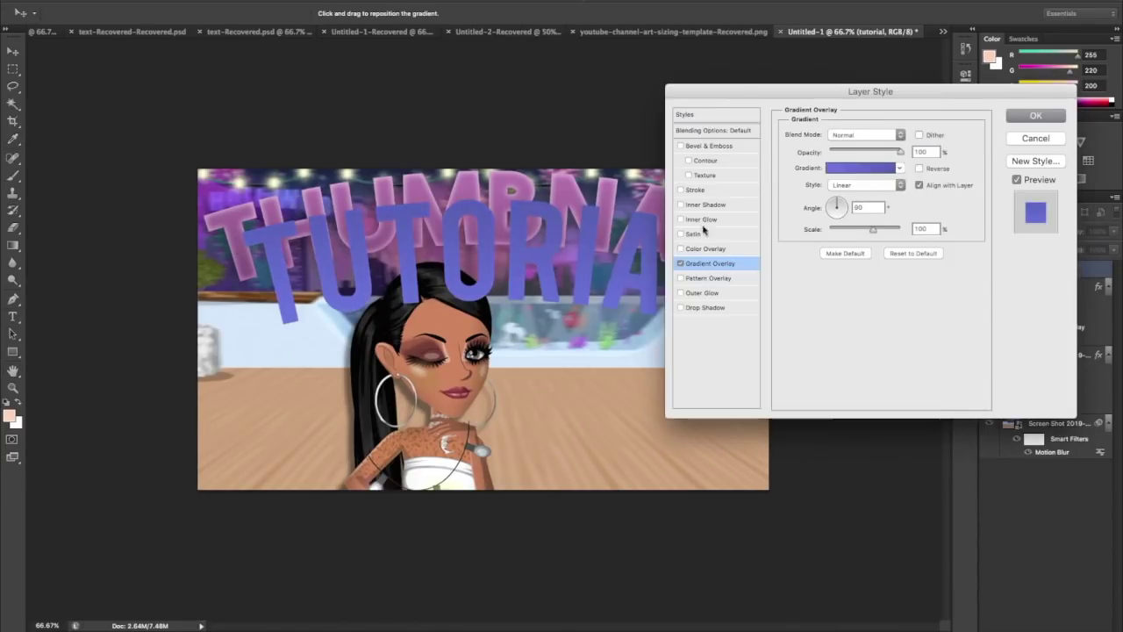
- Add an enlarged white Inner Glow to the tutorial text, plus a white 3 px outside Stroke in Soft Light mode
left_click(703, 219)
left_click(864, 135)
left_click(847, 207)
left_click_drag(832, 269, 840, 271)
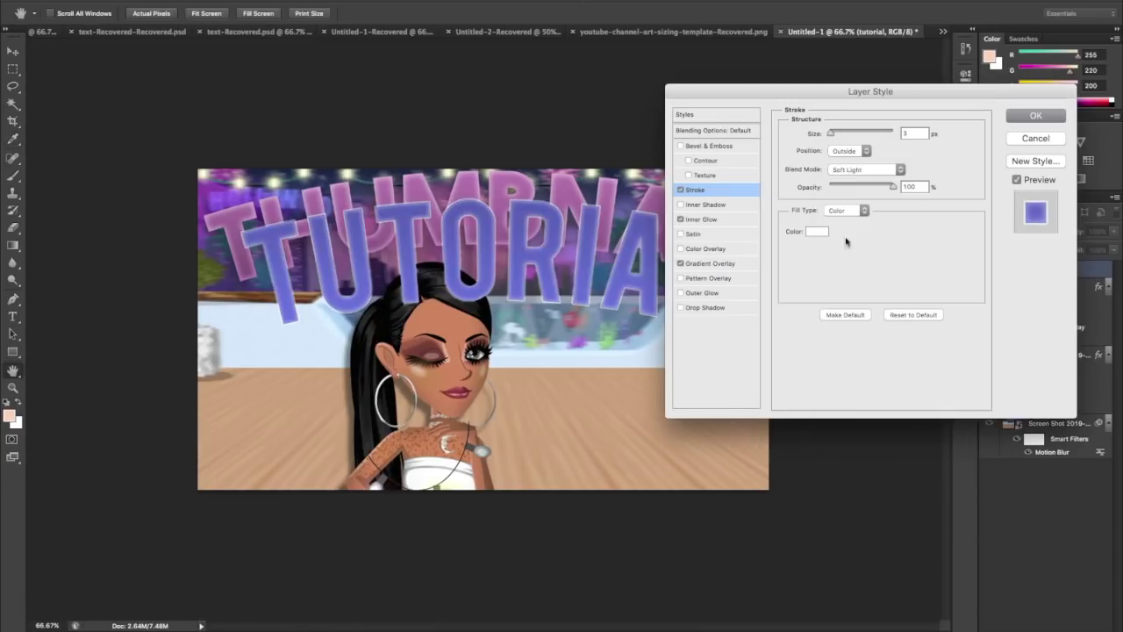
- Add an Outer Glow to the tutorial text with Normal blend mode and a reduced opacity
left_click(702, 293)
left_click(865, 135)
left_click(850, 49)
left_click_drag(856, 152, 848, 152)
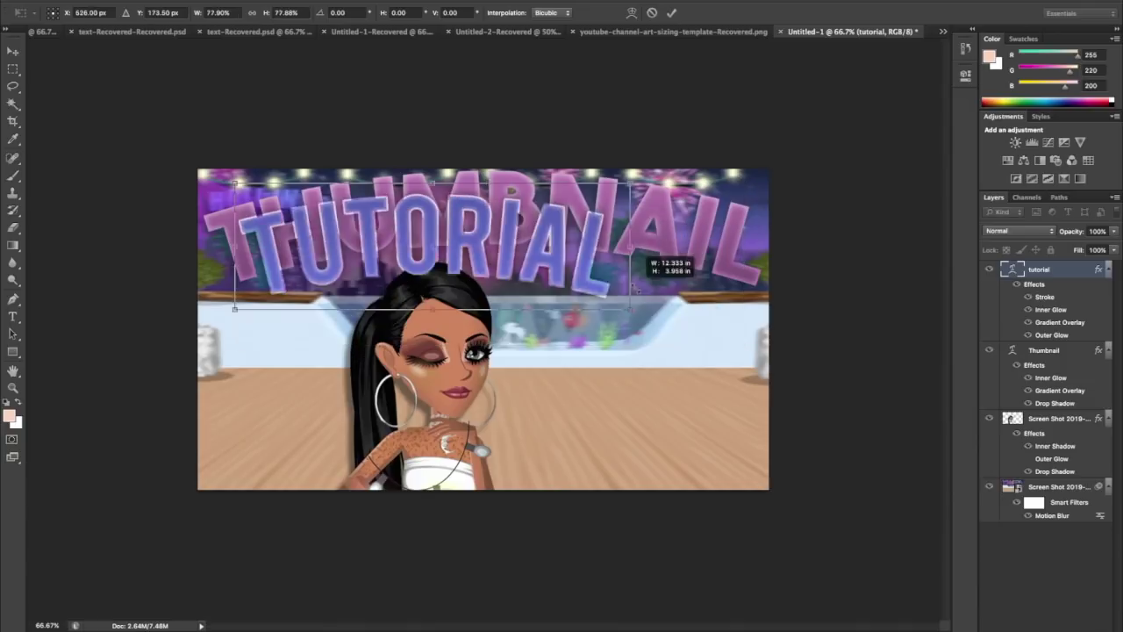
- Scale the tutorial text down to about 78% and center it beneath the Thumbnail text
left_click_drag(637, 288, 637, 263)
- Bring in the green-screen screenshot of the male avatar, select all of its green background with the Magic Wand, and delete it
left_click(477, 617)
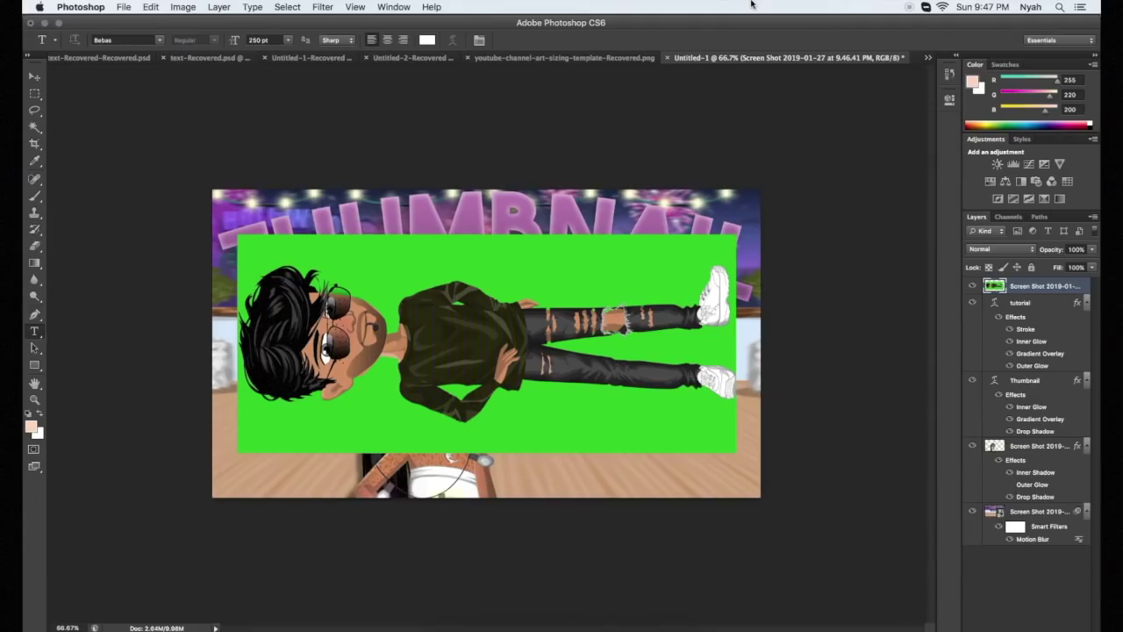
key("w")
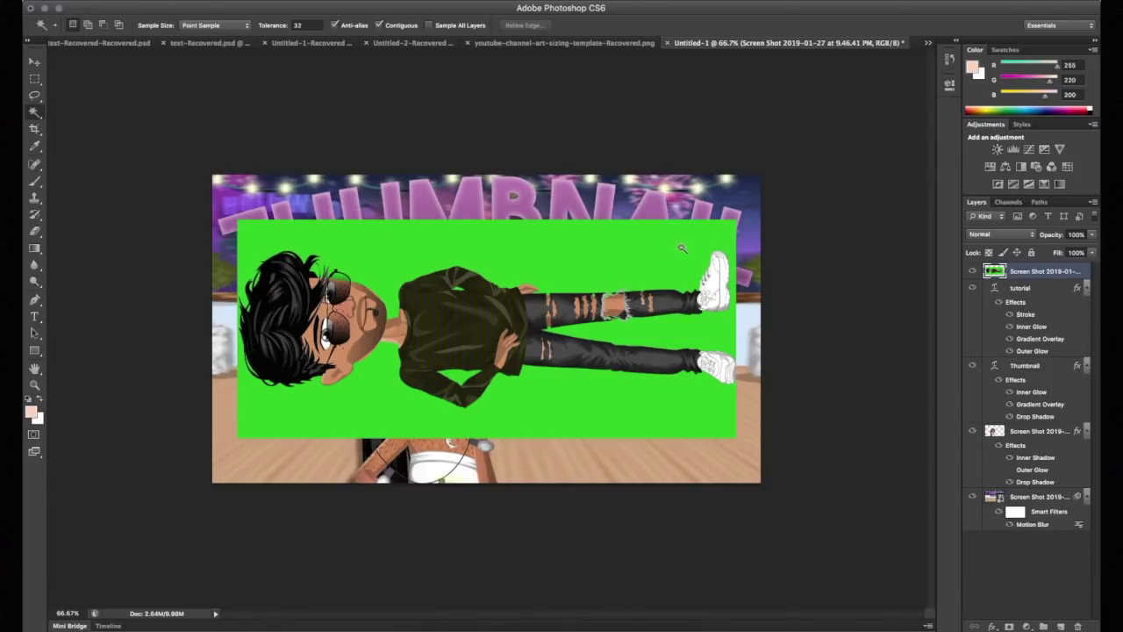
left_click(401, 252)
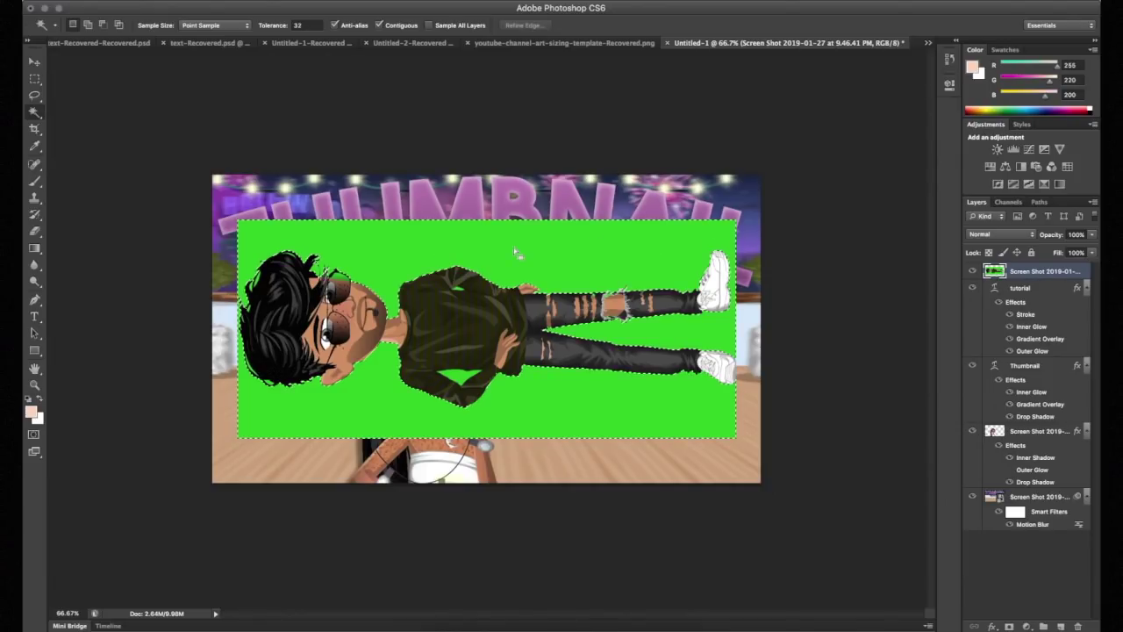
right_click(527, 250)
key("Return")
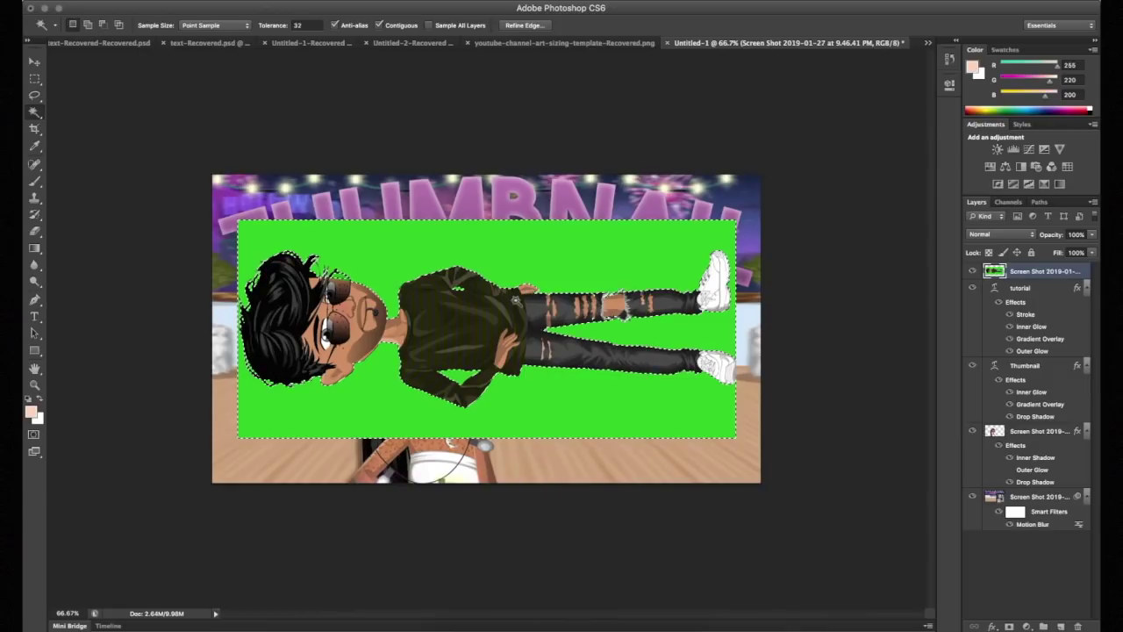
key("Delete")
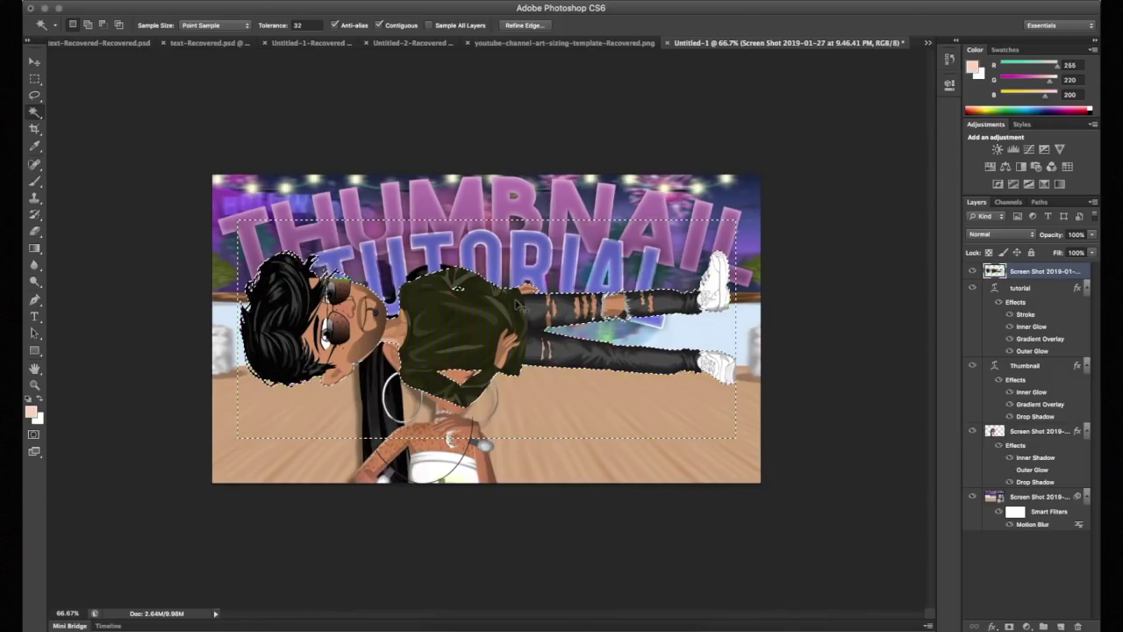
key("ctrl+d")
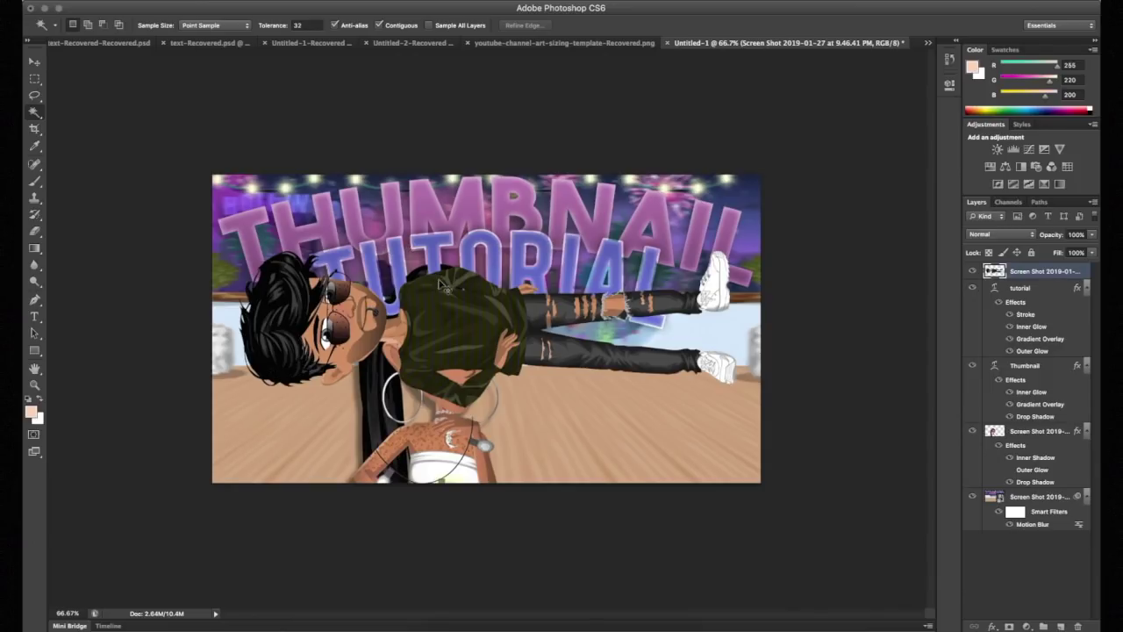
- Flip the male avatar vertically and rotate it roughly upright with Free Transform
key("super+t")
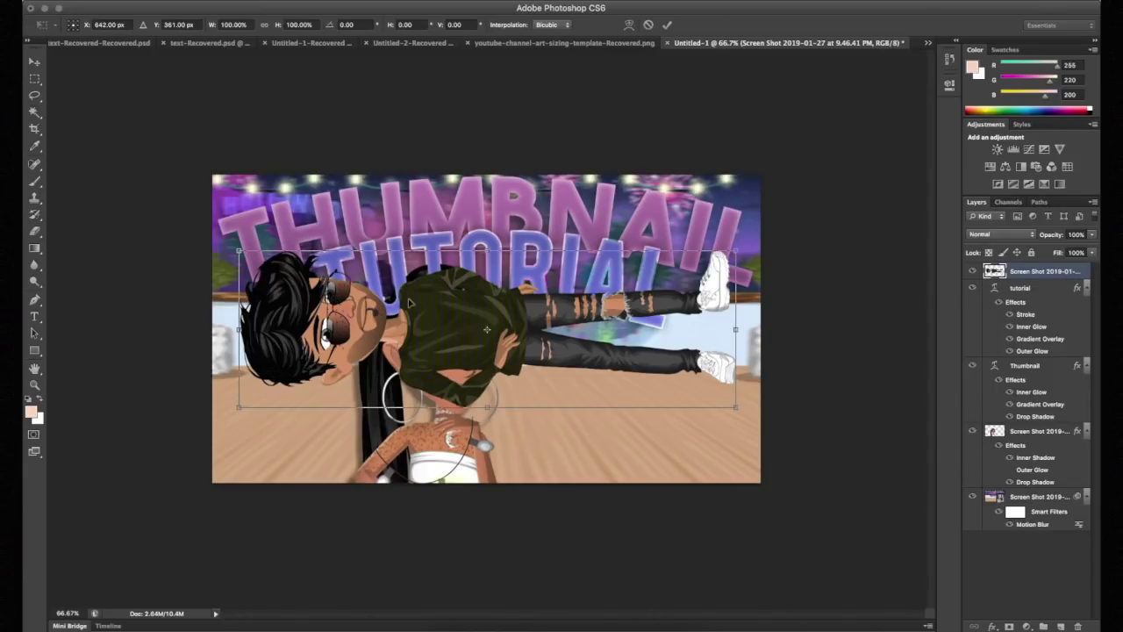
right_click(409, 302)
left_click(445, 477)
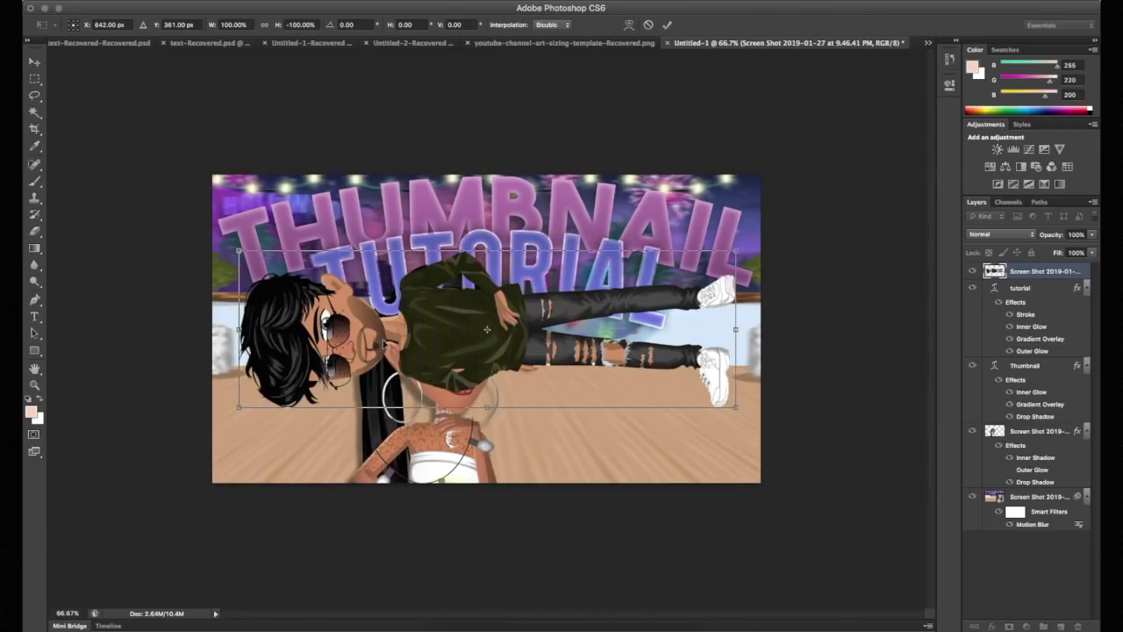
right_click(394, 316)
left_click(435, 484)
right_click(443, 314)
left_click(489, 483)
left_click_drag(446, 222, 644, 219)
- Set the male avatar's rotation to -90° and position it beside the female avatar, with its legs extending below the canvas
left_click_drag(564, 347, 211, 318)
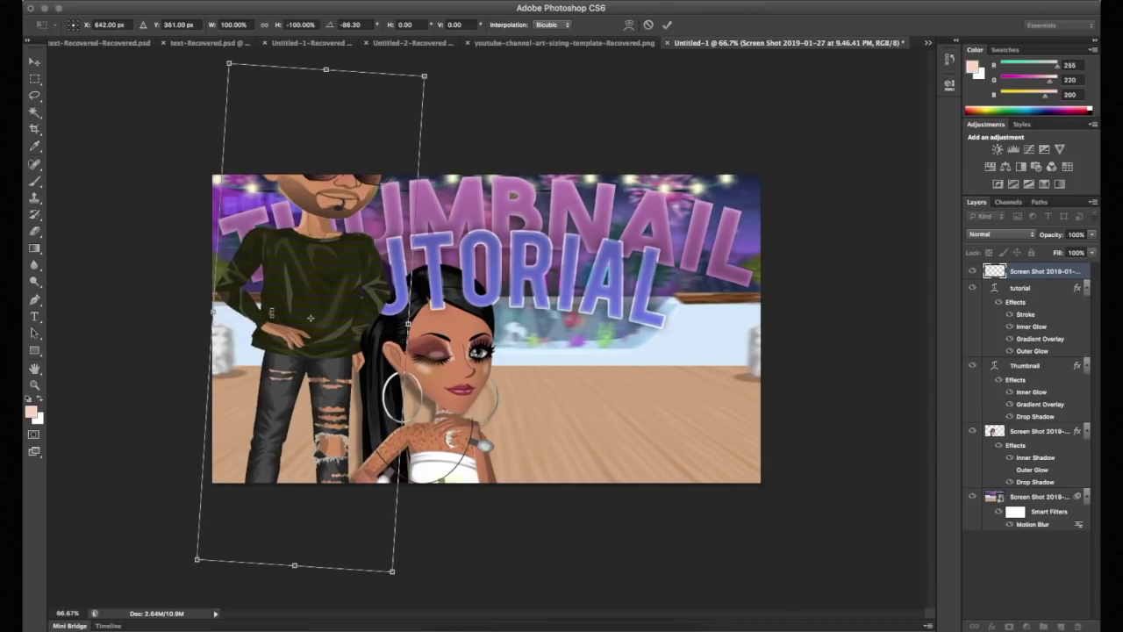
key("ctrl+z")
left_click_drag(461, 316, 455, 406)
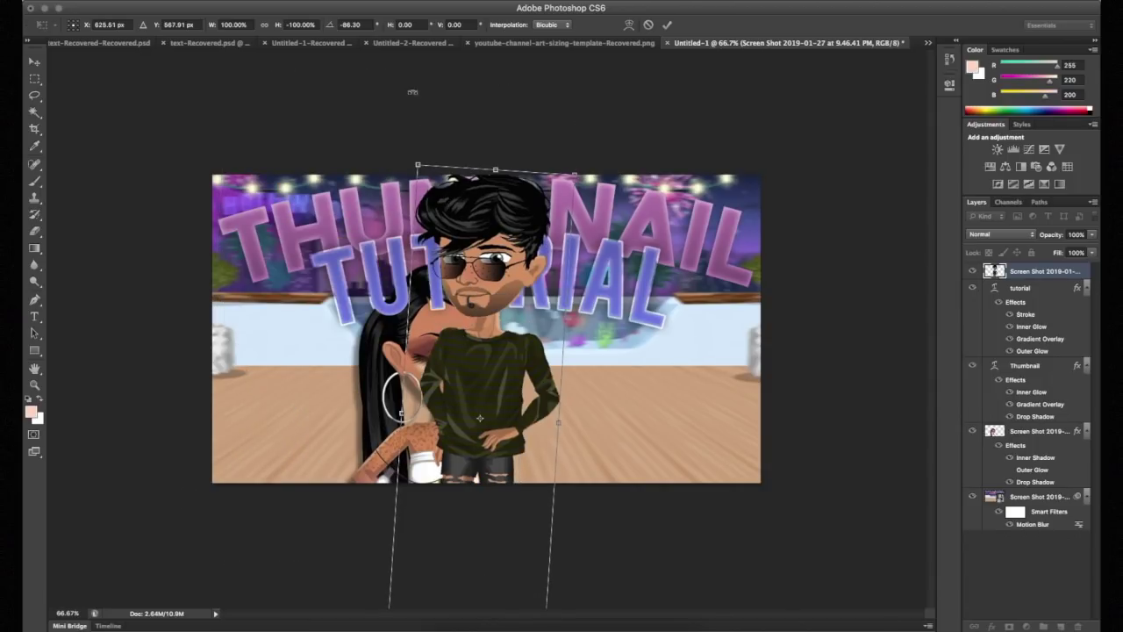
left_click(362, 25)
type("-90")
key("Return")
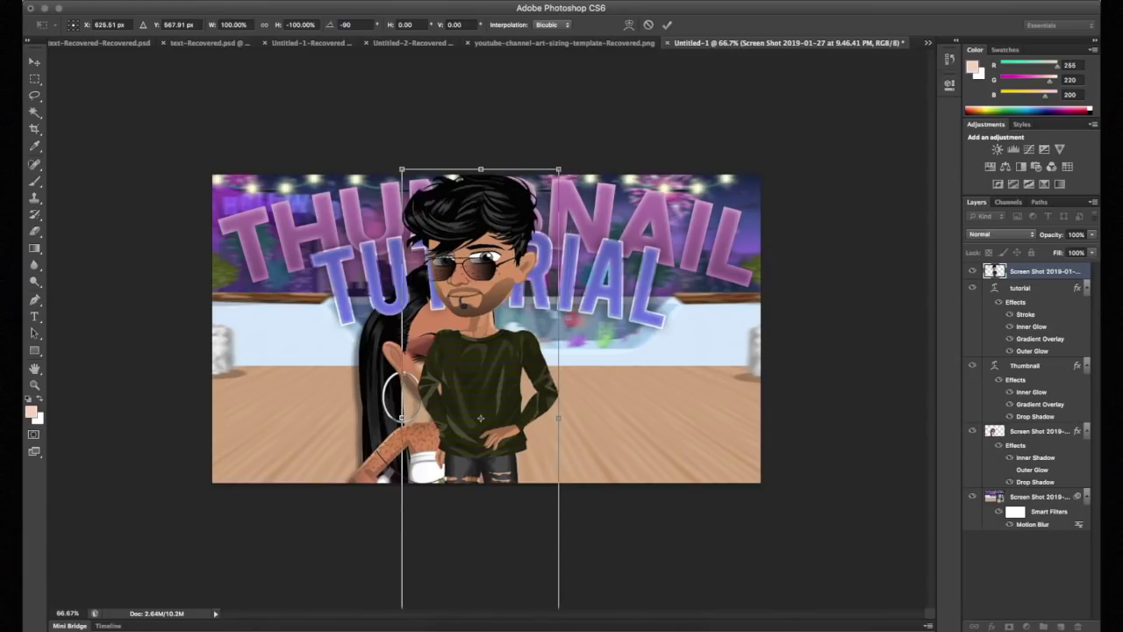
left_click_drag(505, 277, 561, 345)
key("Return")
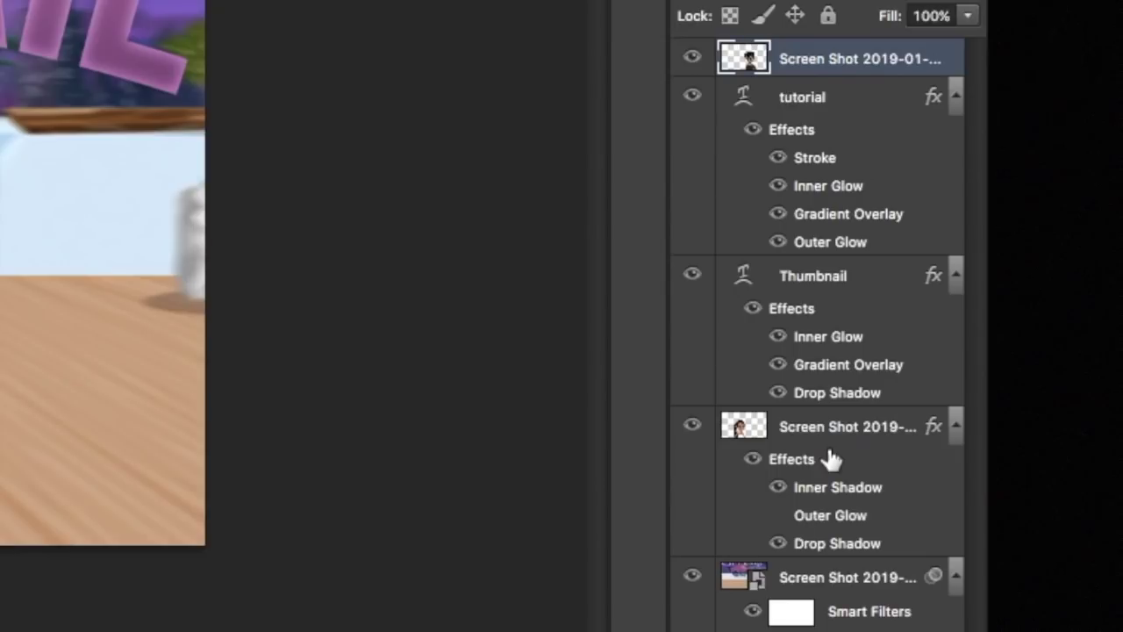
- Copy the female avatar's layer style and paste it onto the male avatar's layer
right_click(1042, 429)
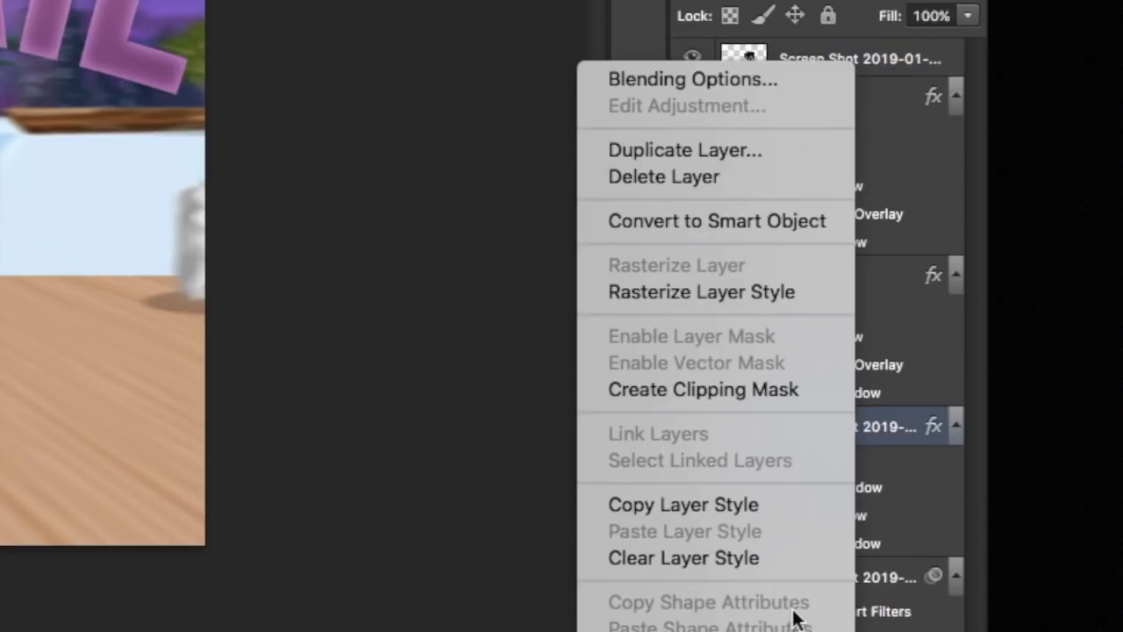
left_click(751, 502)
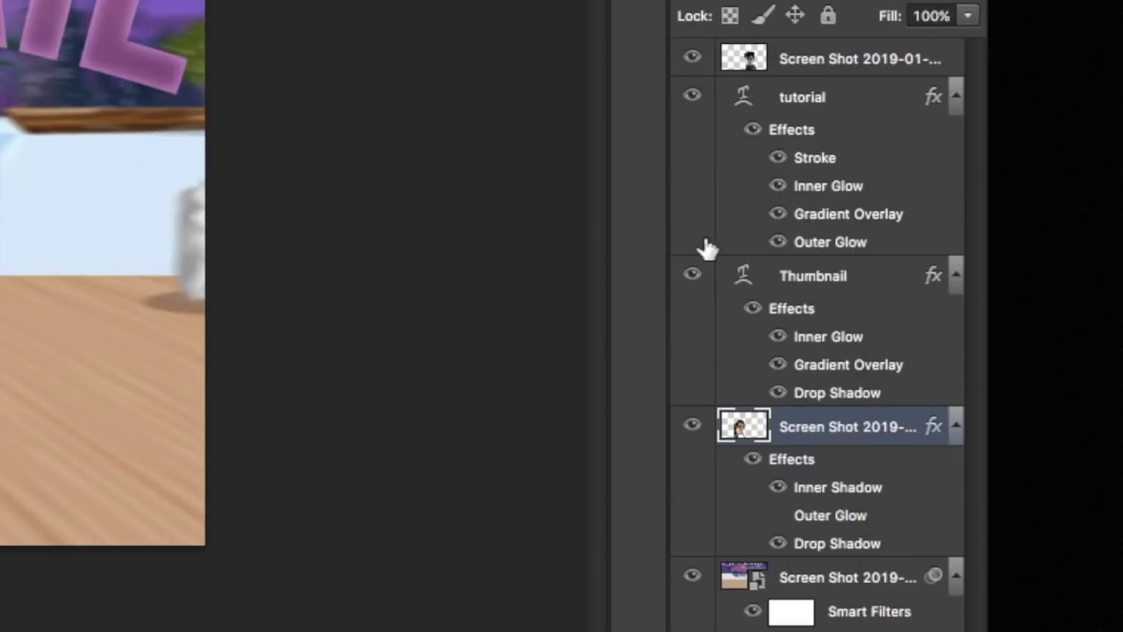
right_click(823, 62)
left_click(658, 527)
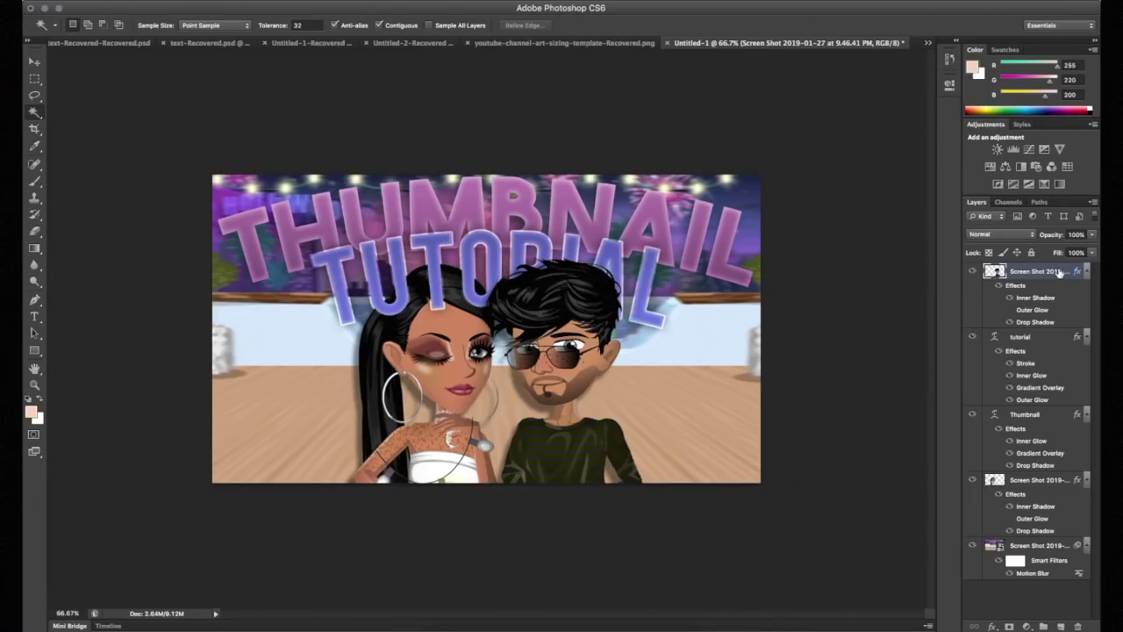
- Move the male avatar's layer below the Thumbnail text layer and shift both avatars slightly to the left
left_click_drag(1060, 272, 1064, 464)
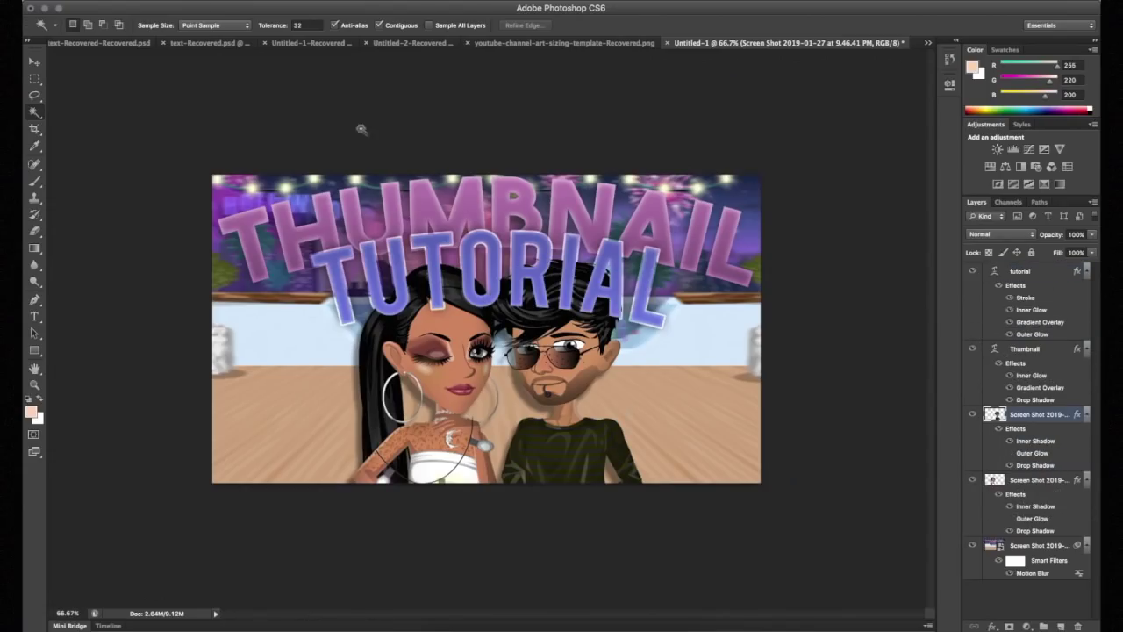
left_click(1032, 482, "shift")
left_click_drag(520, 335, 525, 320)
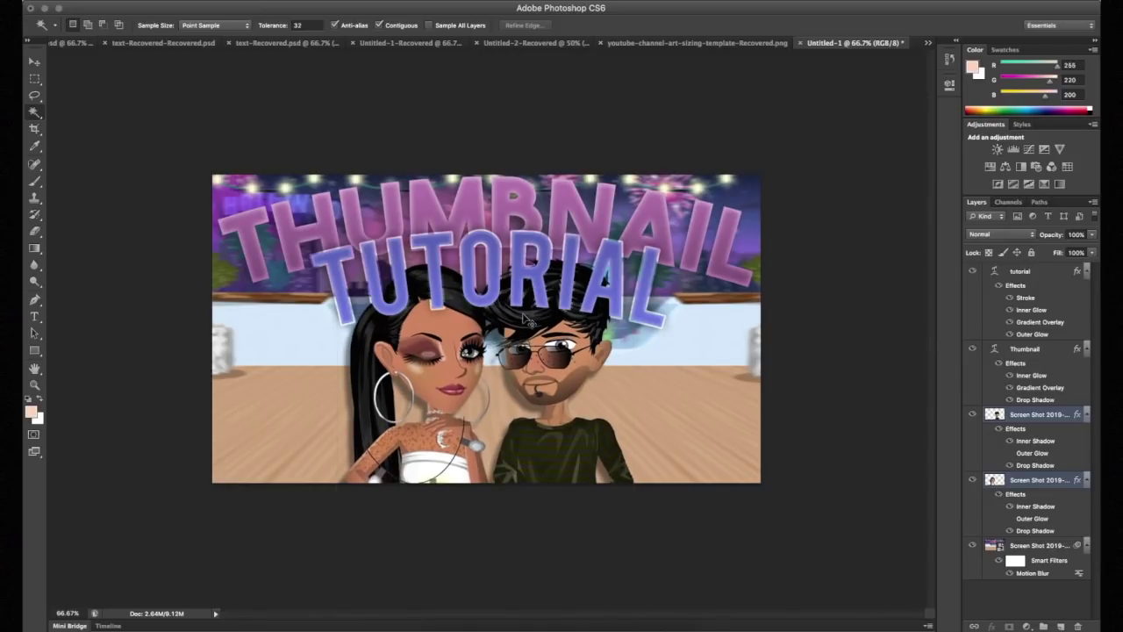
- Add a new layer above the tutorial text and define a gradient from the tutorial text's blue to the Thumbnail text's pink
left_click(1040, 273)
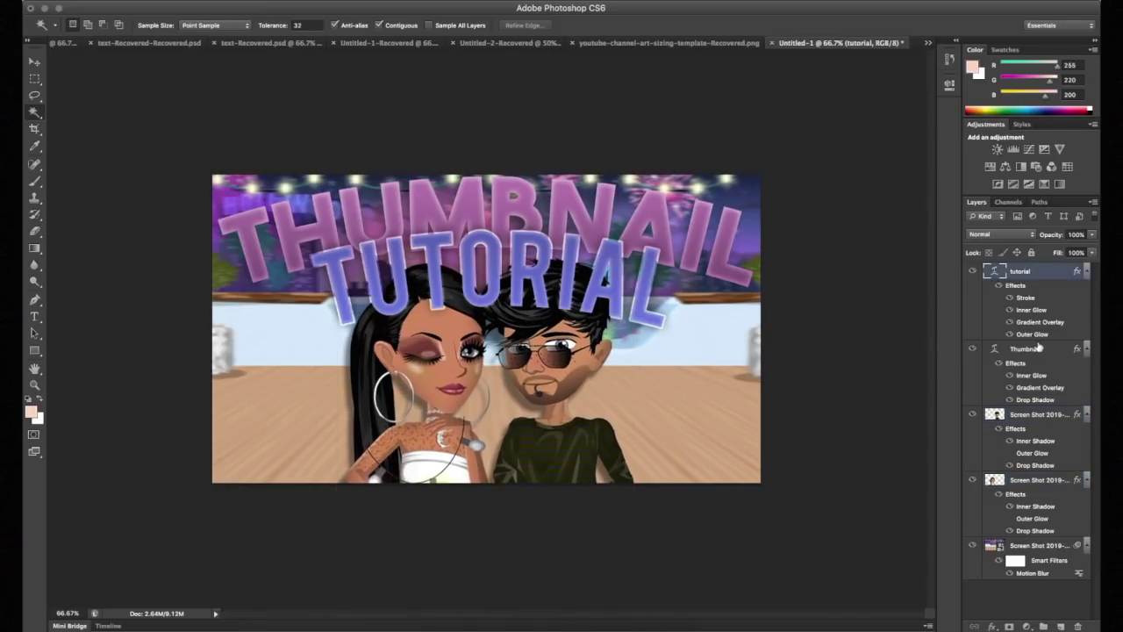
left_click(1045, 624)
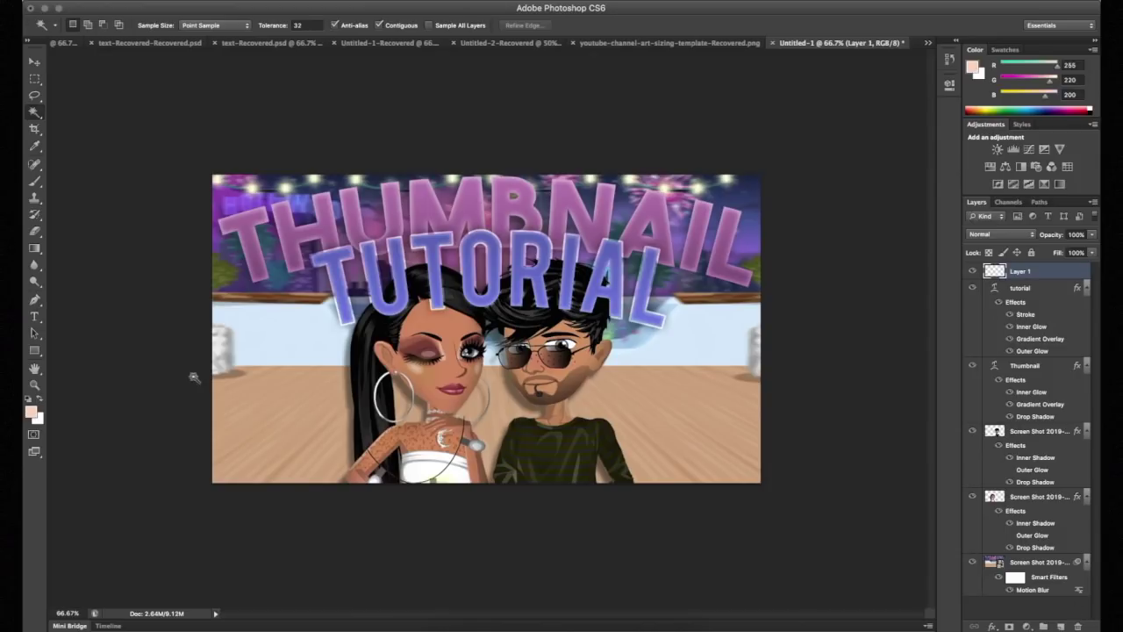
left_click(34, 248)
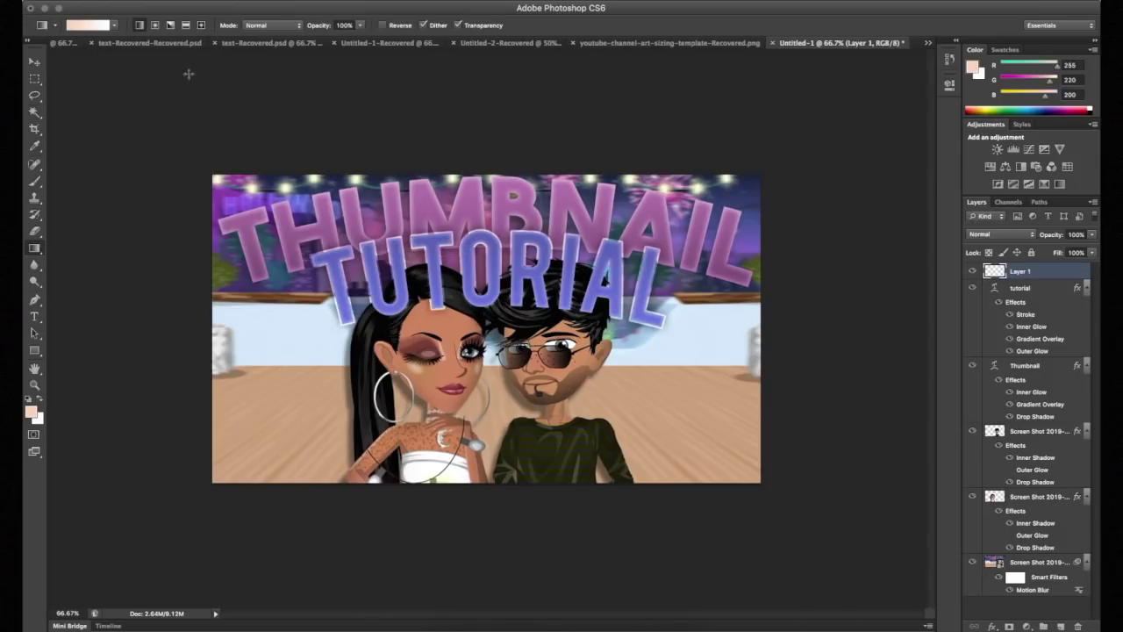
left_click(88, 25)
left_click(565, 318)
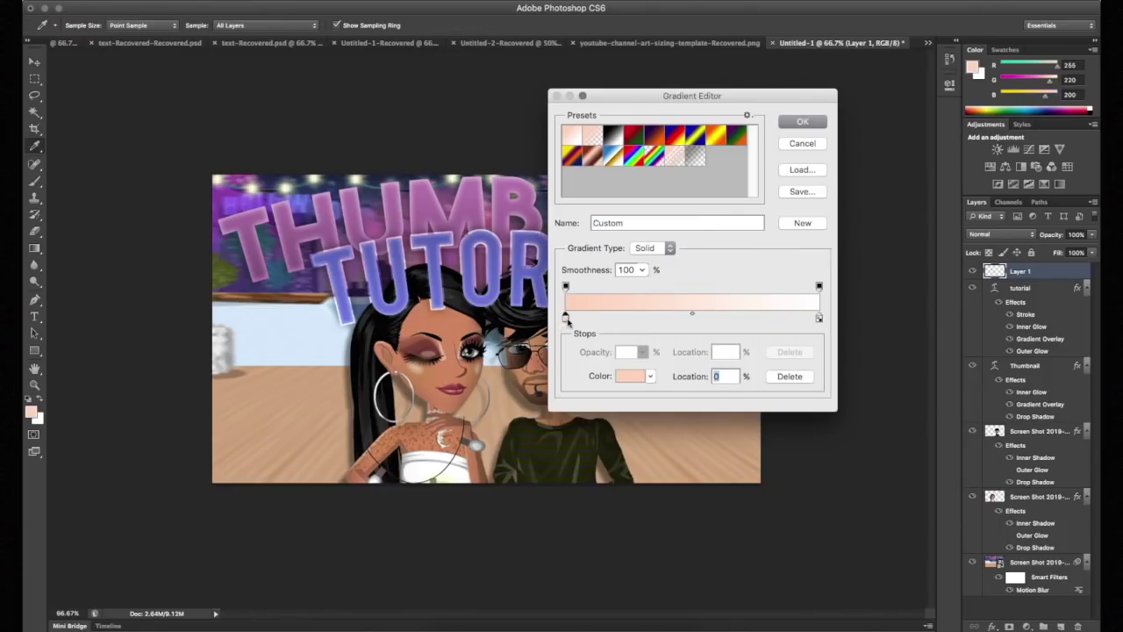
left_click(467, 285)
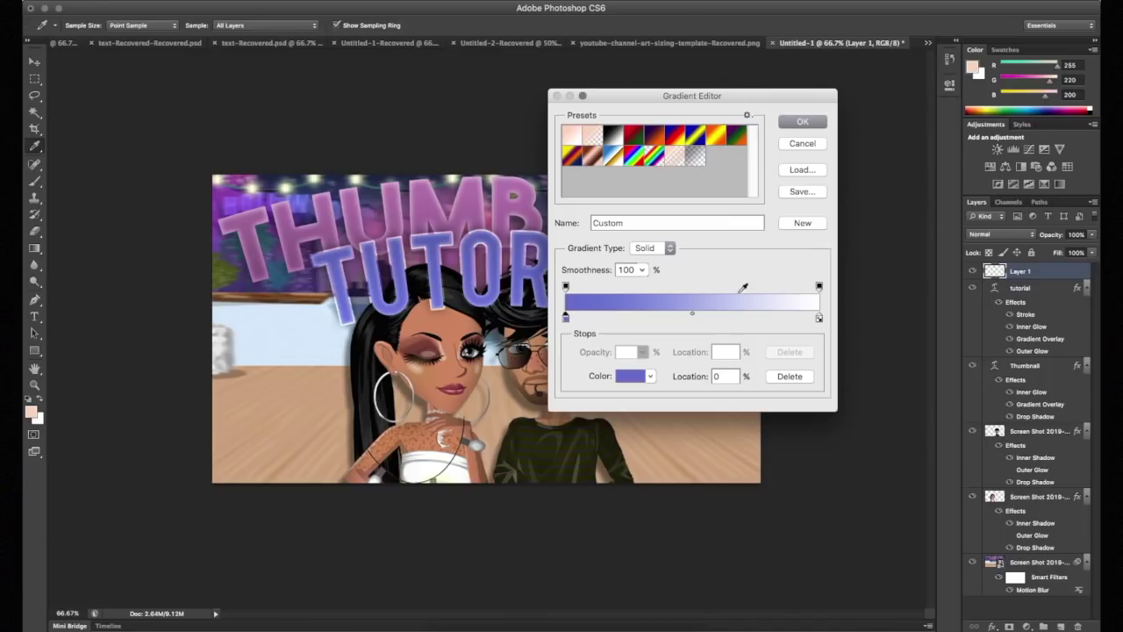
left_click(819, 317)
left_click(426, 200)
left_click(803, 122)
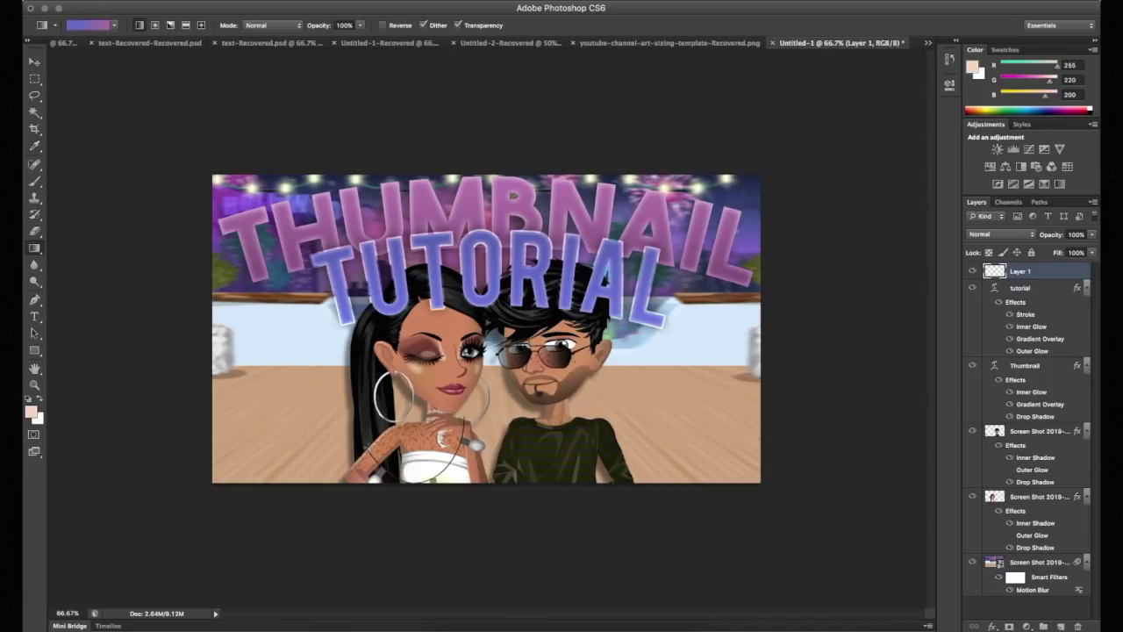
- Fill the new layer with a slightly diagonal blue-to-pink gradient across the canvas and lower its opacity to 22%
left_click_drag(145, 445, 1057, 236)
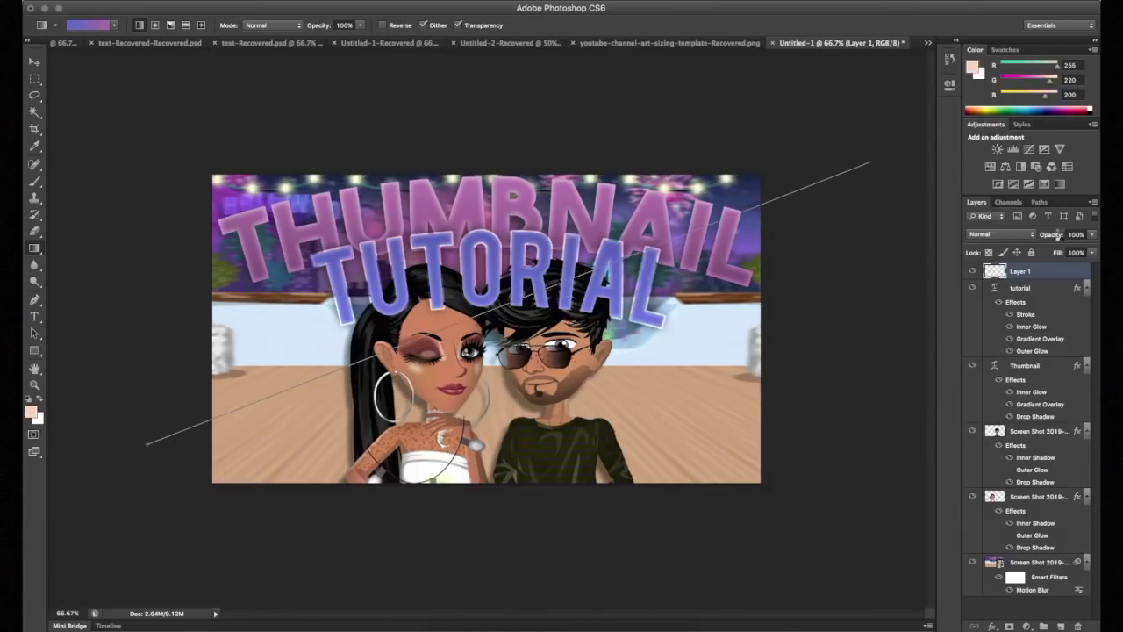
left_click_drag(871, 162, 871, 163)
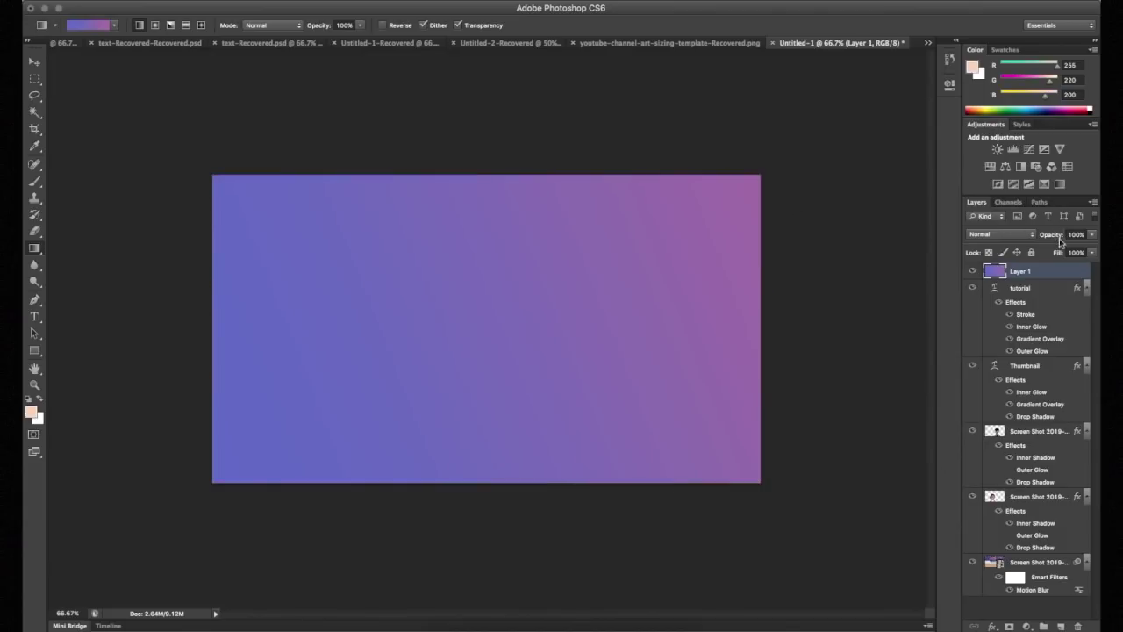
left_click_drag(1060, 240, 1010, 248)
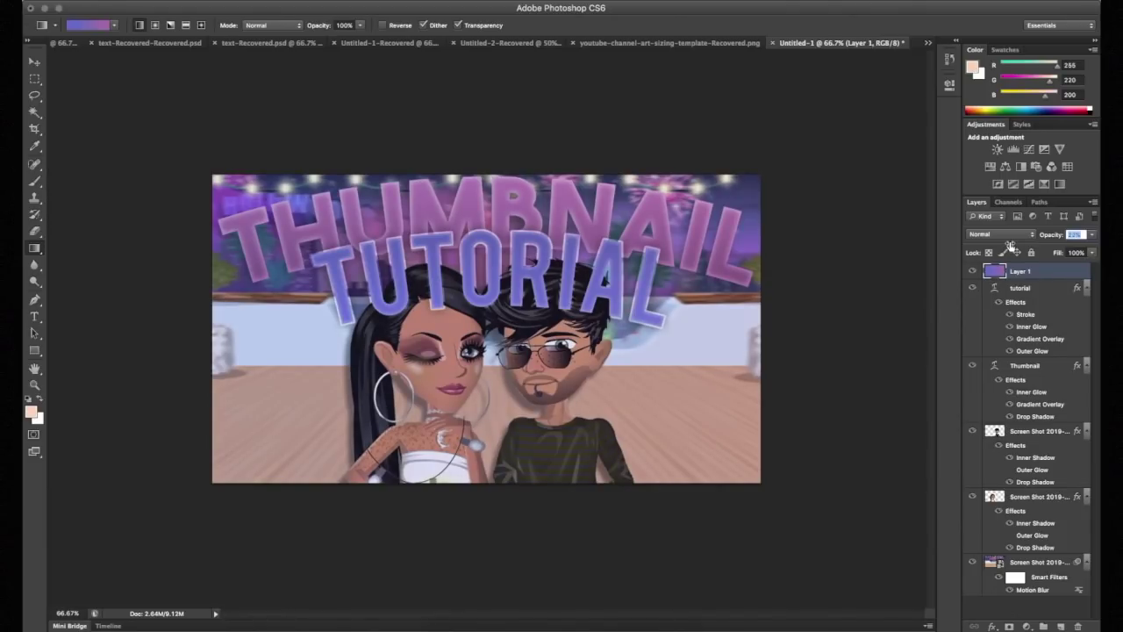
- Compare the thumbnail with and without the gradient layer by toggling its visibility
left_click(972, 272)
left_click(972, 272)
left_click(974, 273)
left_click(973, 273)
left_click(973, 273)
left_click(973, 273)
left_click(974, 273)
- Move the gradient layer beneath the Thumbnail text layer and check its effect by hiding and showing it
left_click_drag(1043, 273, 974, 415)
left_click(973, 415)
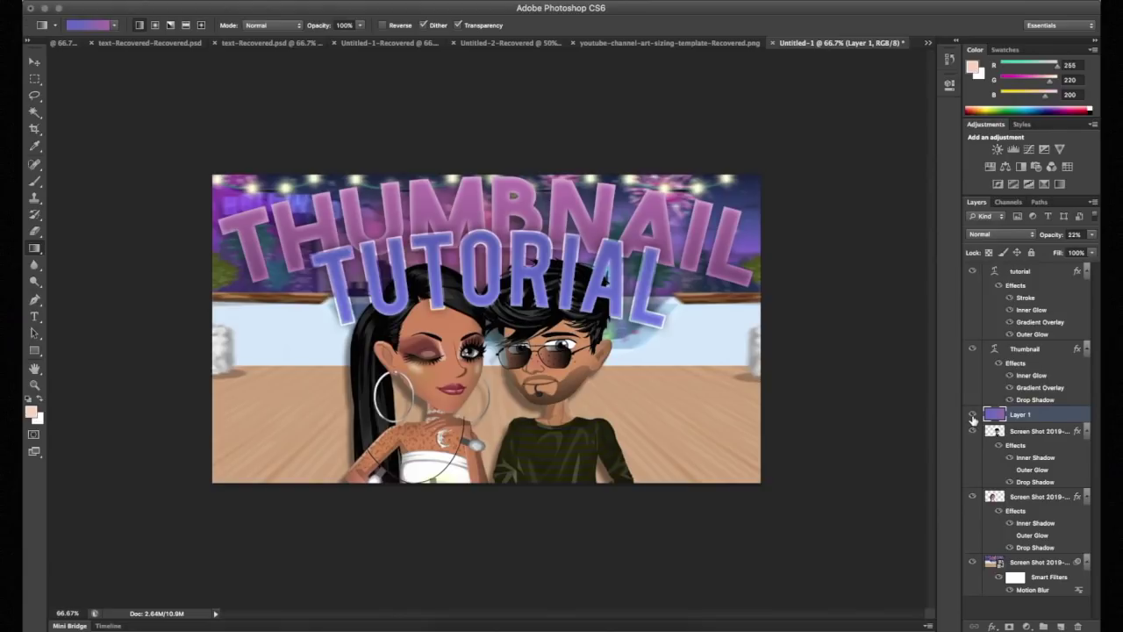
left_click(972, 416)
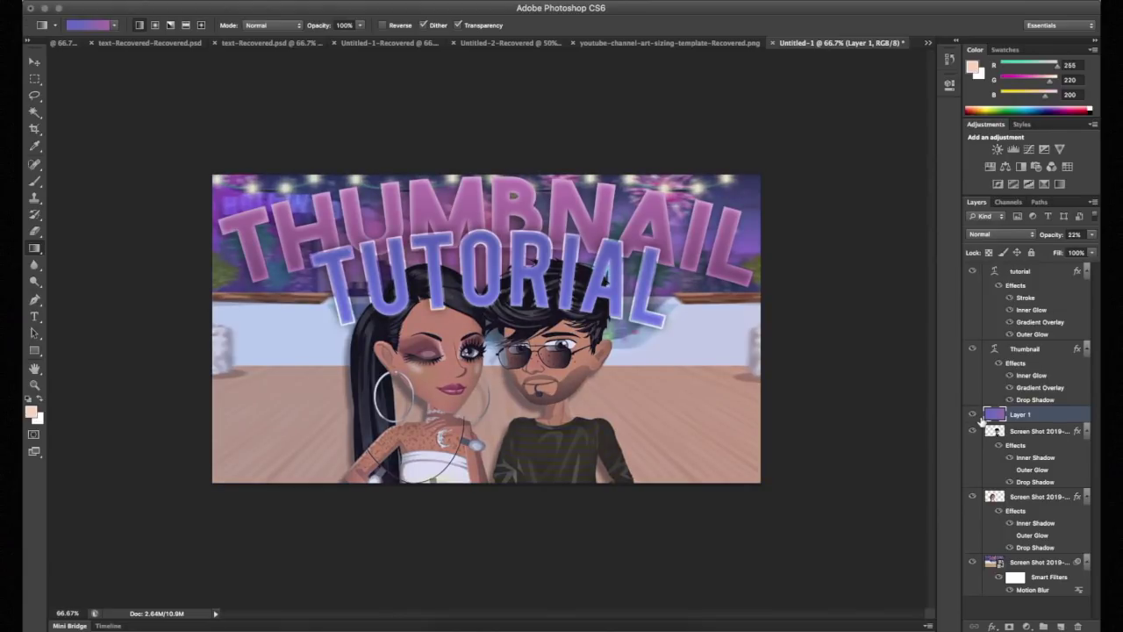
- Try a duplicate of the gradient layer directly above the background layer, and delete the duplicate
key("super+j")
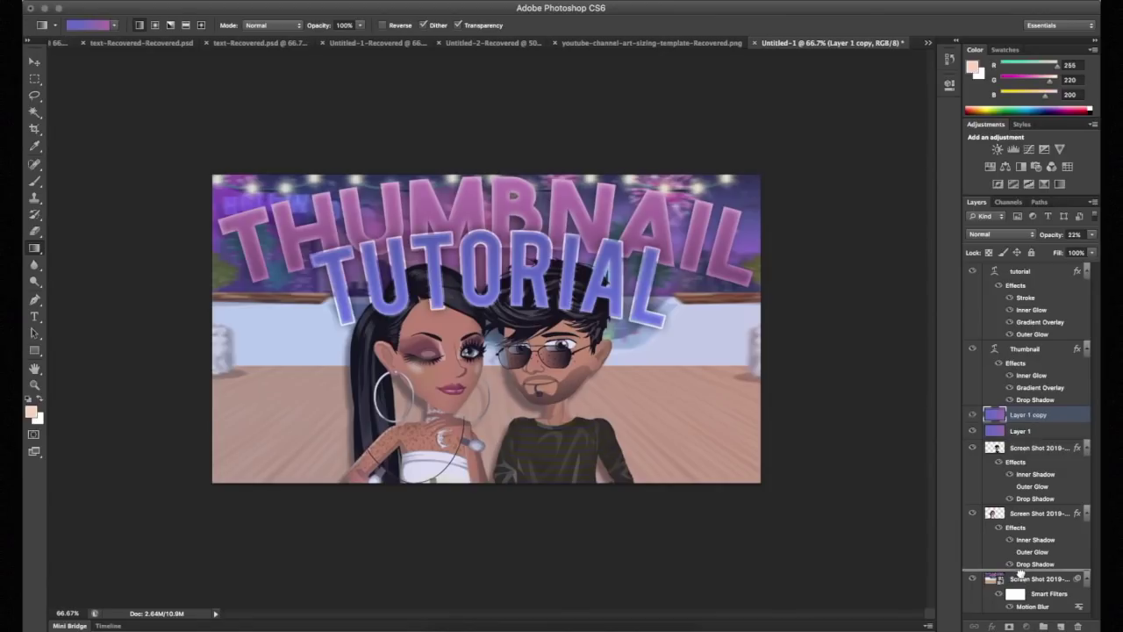
left_click_drag(1020, 573, 1022, 574)
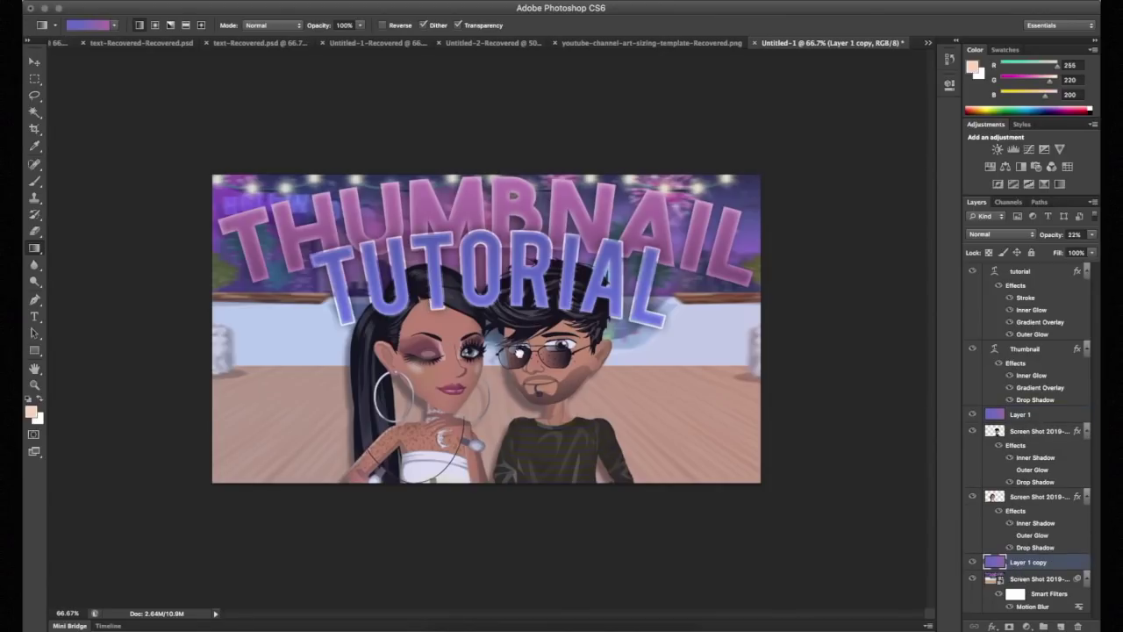
left_click(1021, 420)
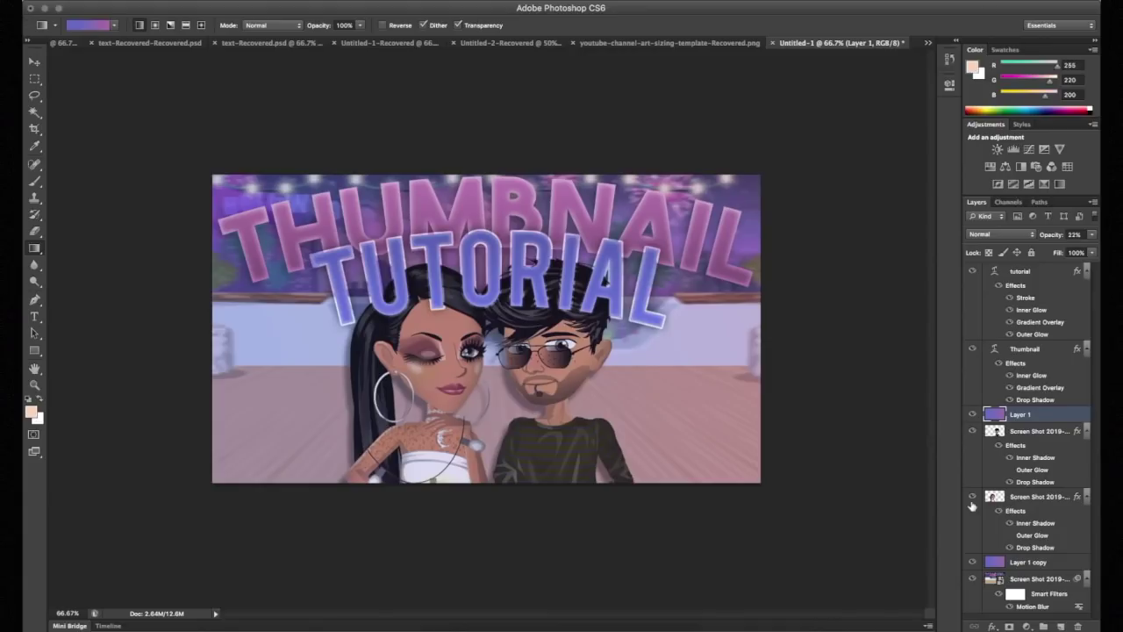
left_click(1015, 569)
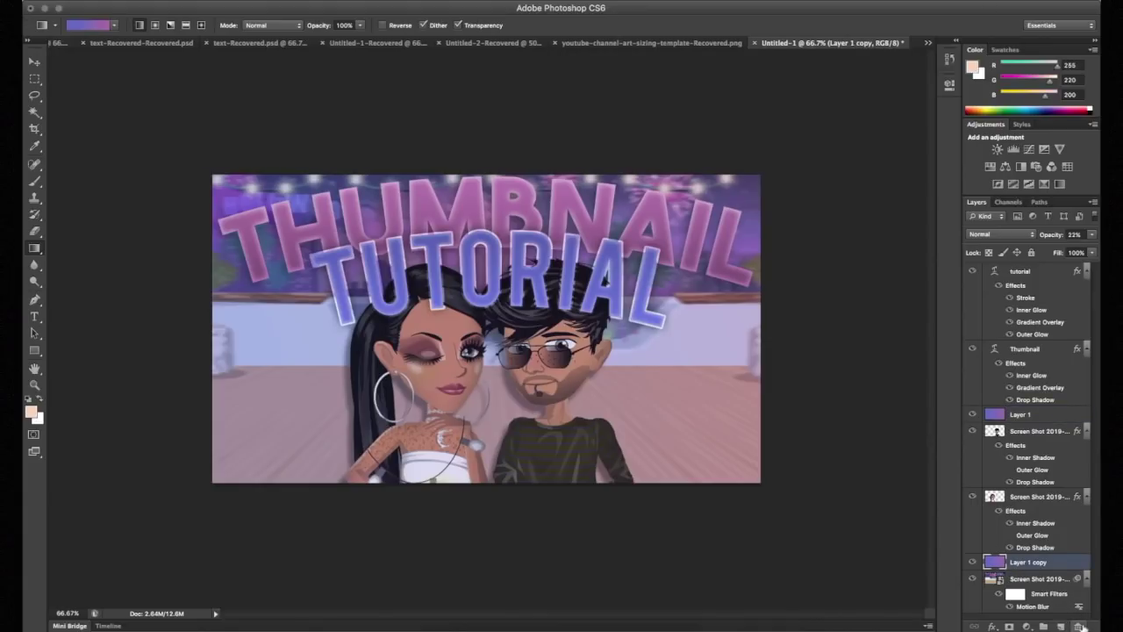
left_click(1082, 625)
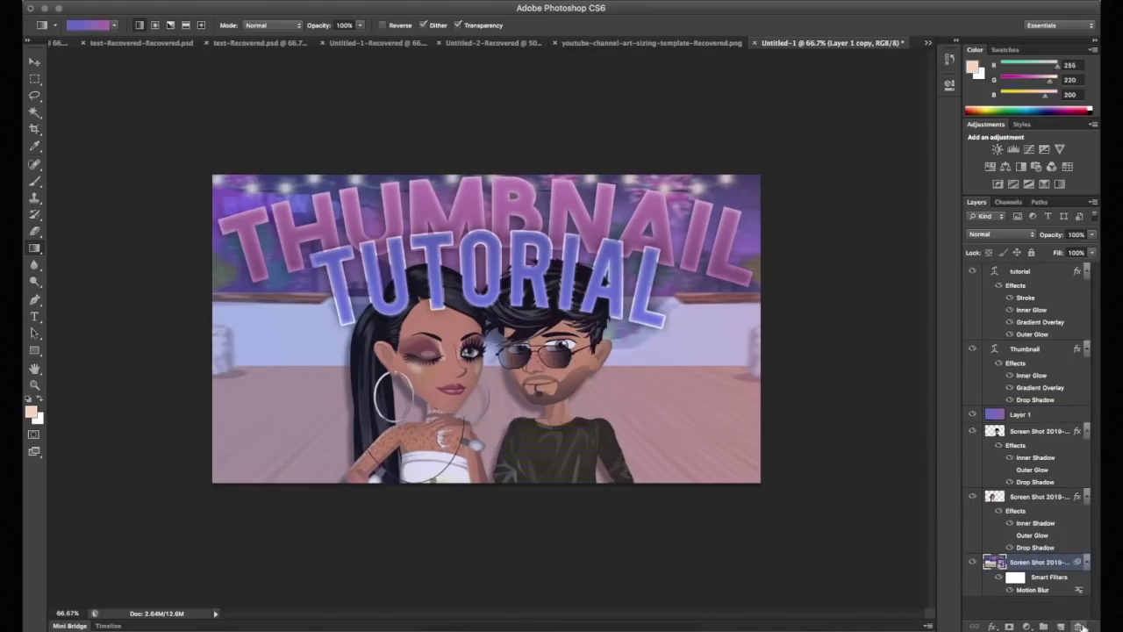
left_click(1021, 414)
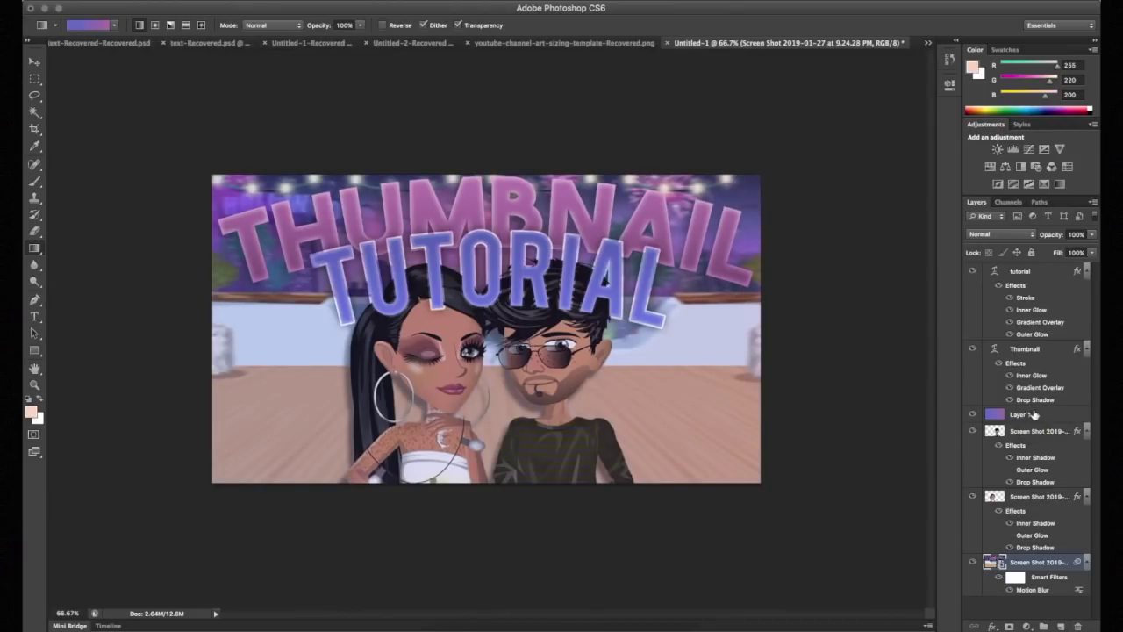
- On a new layer above the tutorial text, paint a soft white glow along the canvas's top edge with a 489 px brush at 0% hardness
left_click(1050, 278)
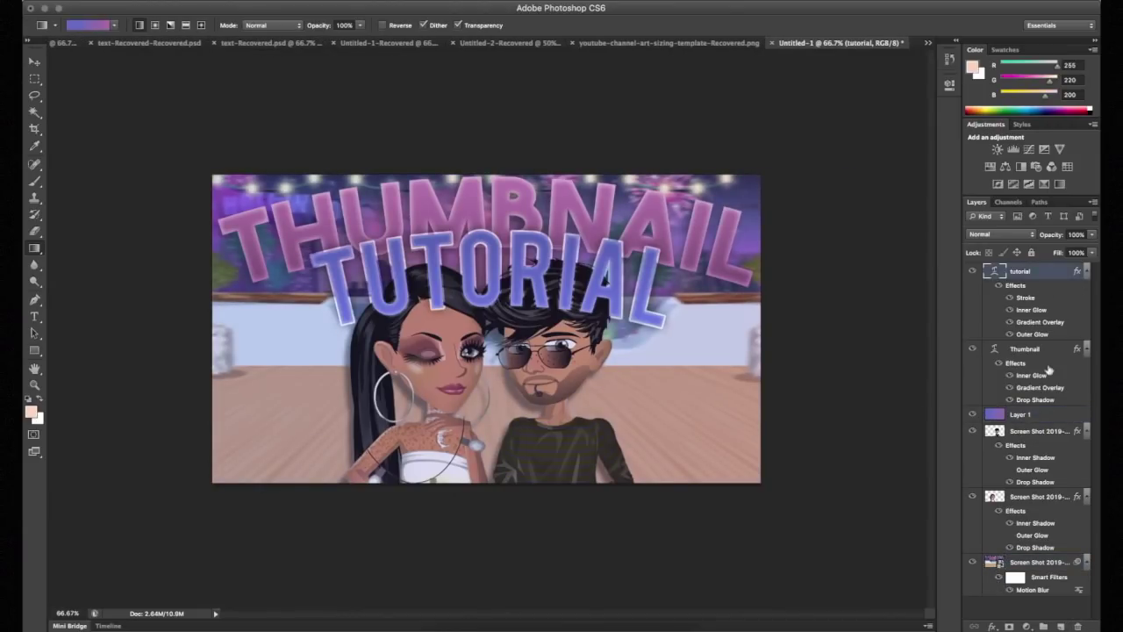
left_click(1061, 626)
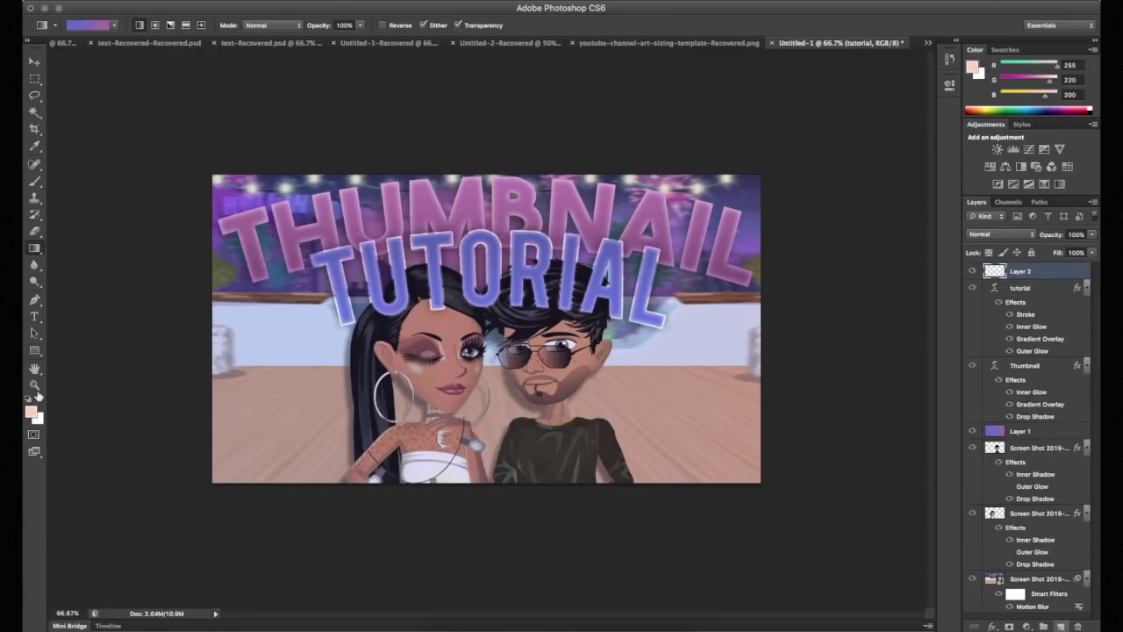
left_click(35, 181)
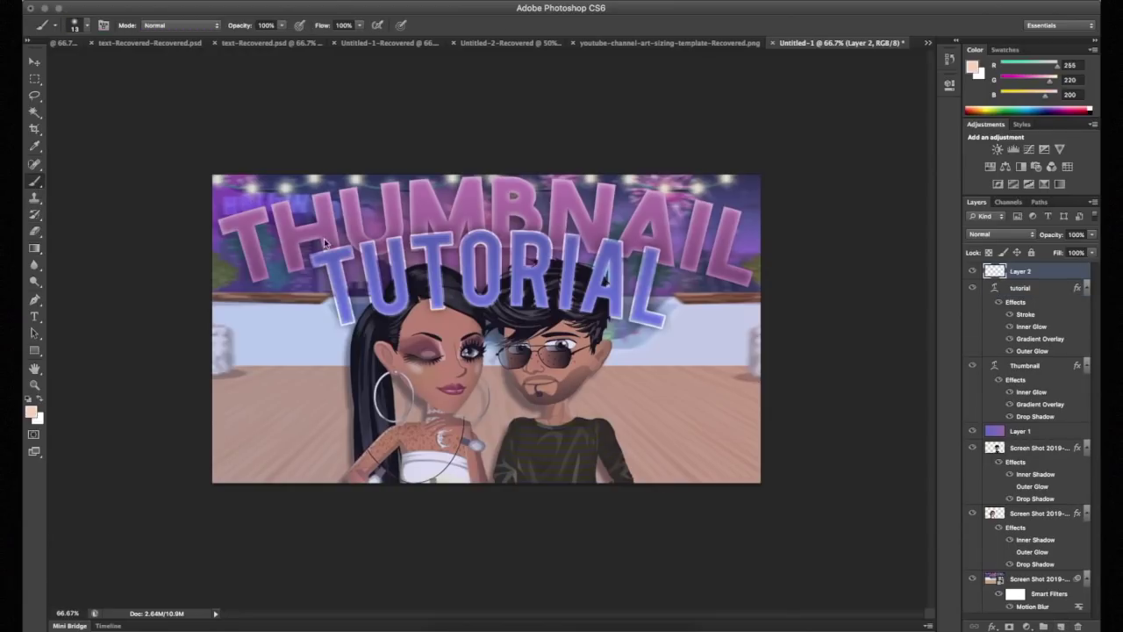
right_click(326, 239)
left_click_drag(364, 268, 452, 271)
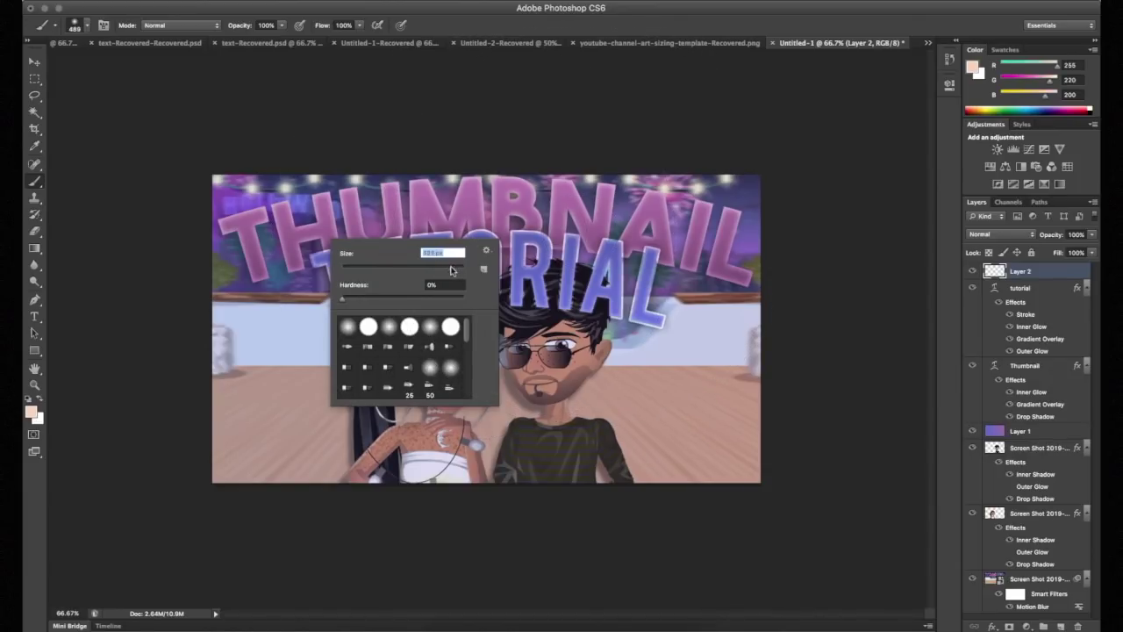
left_click(531, 28)
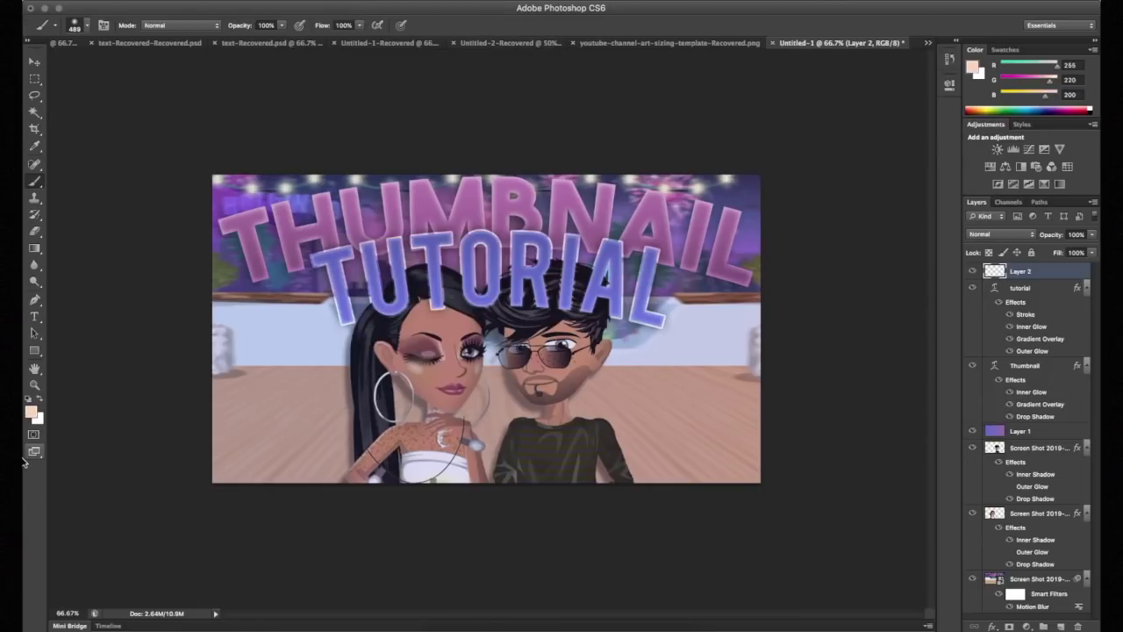
left_click(40, 397)
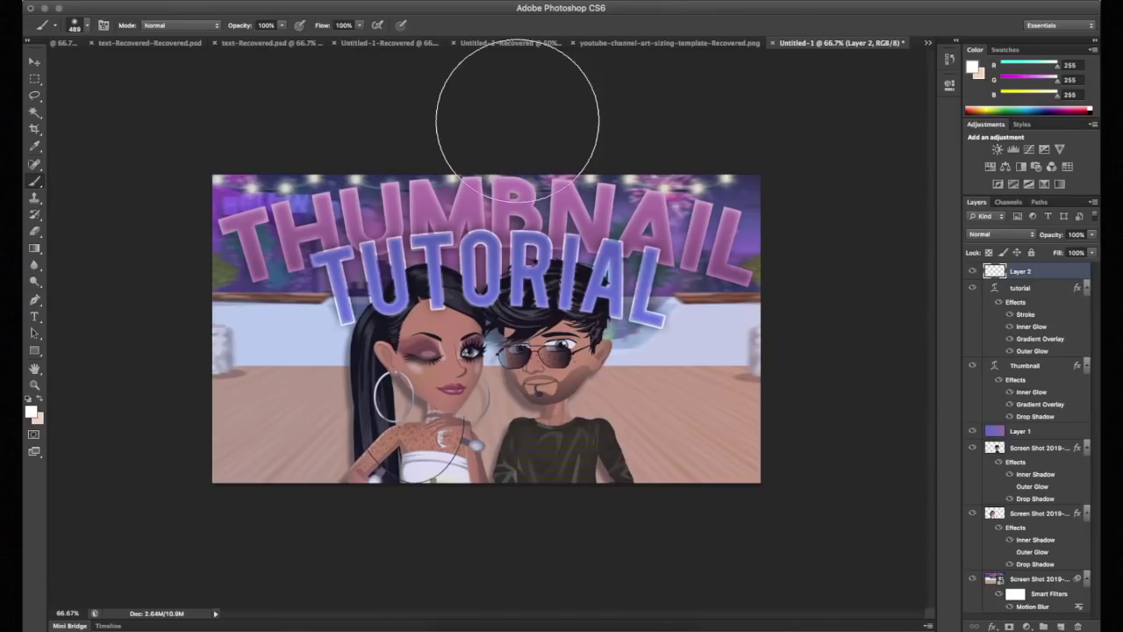
mouse_move(670, 110)
left_mouse_down()
mouse_move(322, 98)
mouse_move(713, 112)
left_mouse_up()
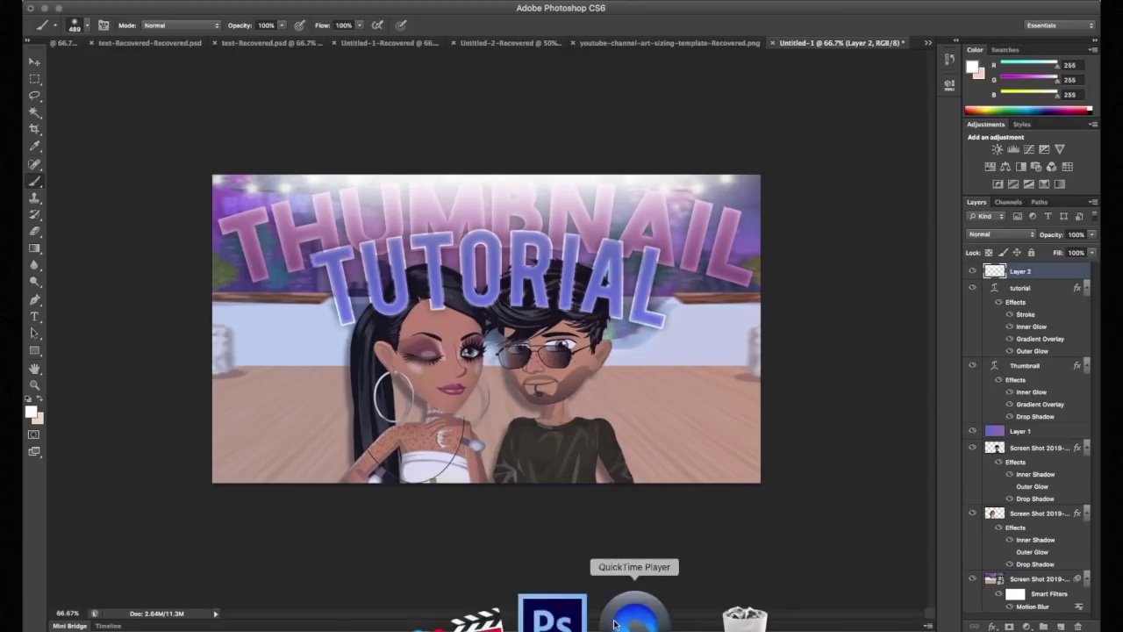
- Paint a soft white glow along the canvas's bottom edge and lower the glow layer's opacity to 56%
mouse_move(657, 544)
left_mouse_down()
mouse_move(264, 548)
mouse_move(735, 539)
mouse_move(321, 547)
left_mouse_up()
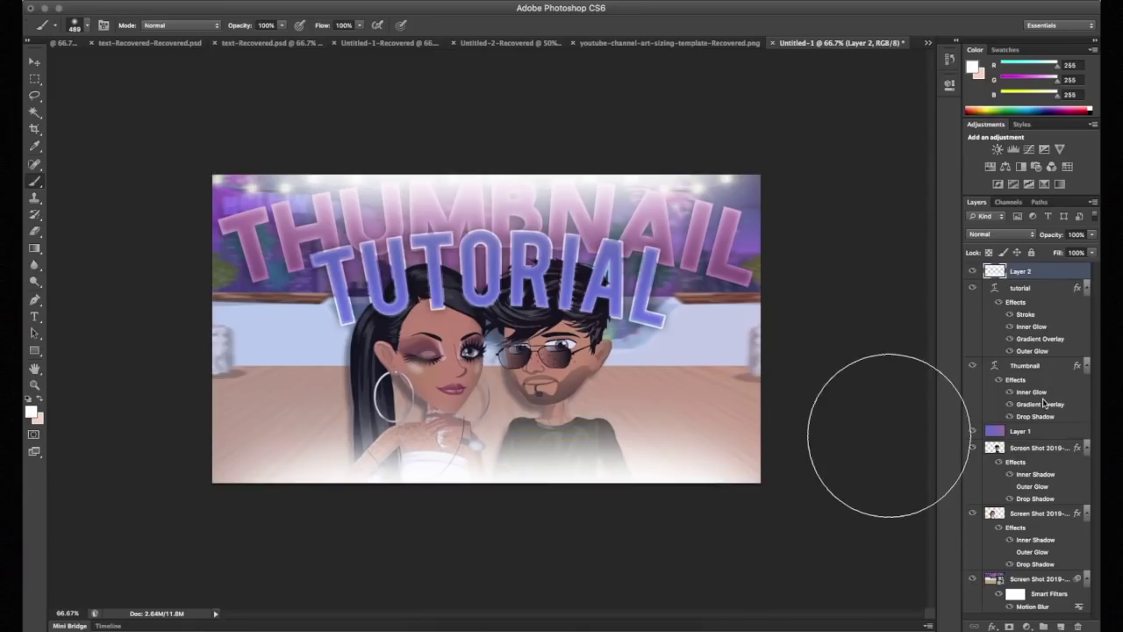
left_click_drag(1050, 235, 1021, 244)
- On a new layer, paint a soft black vignette around the canvas edges and reduce the layer's opacity to 41%
left_click(1061, 626)
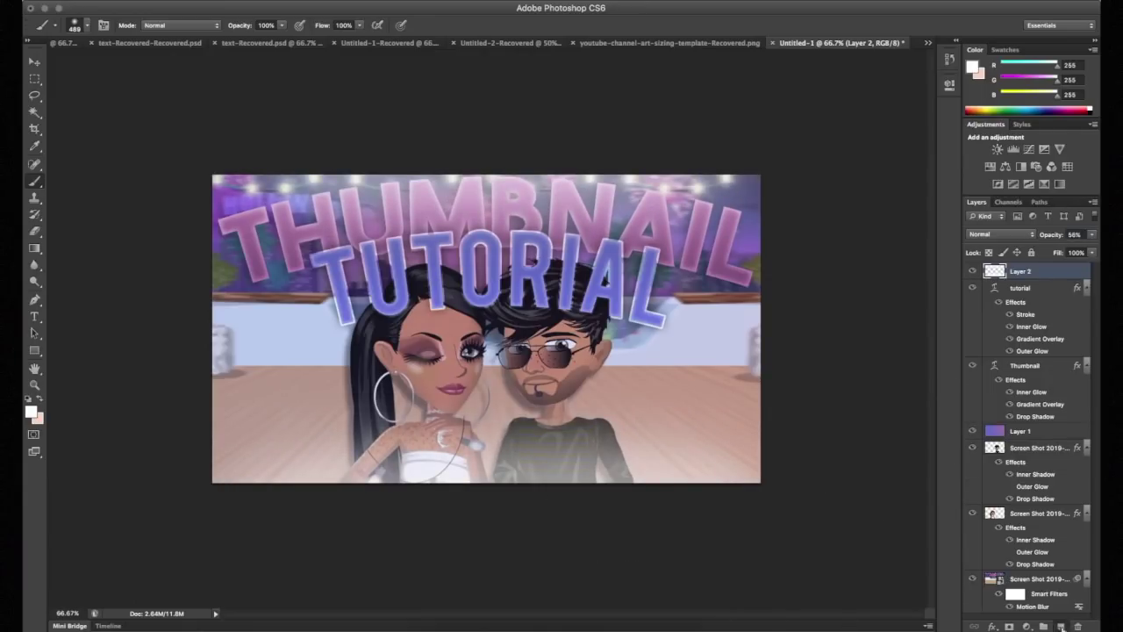
left_click(27, 399)
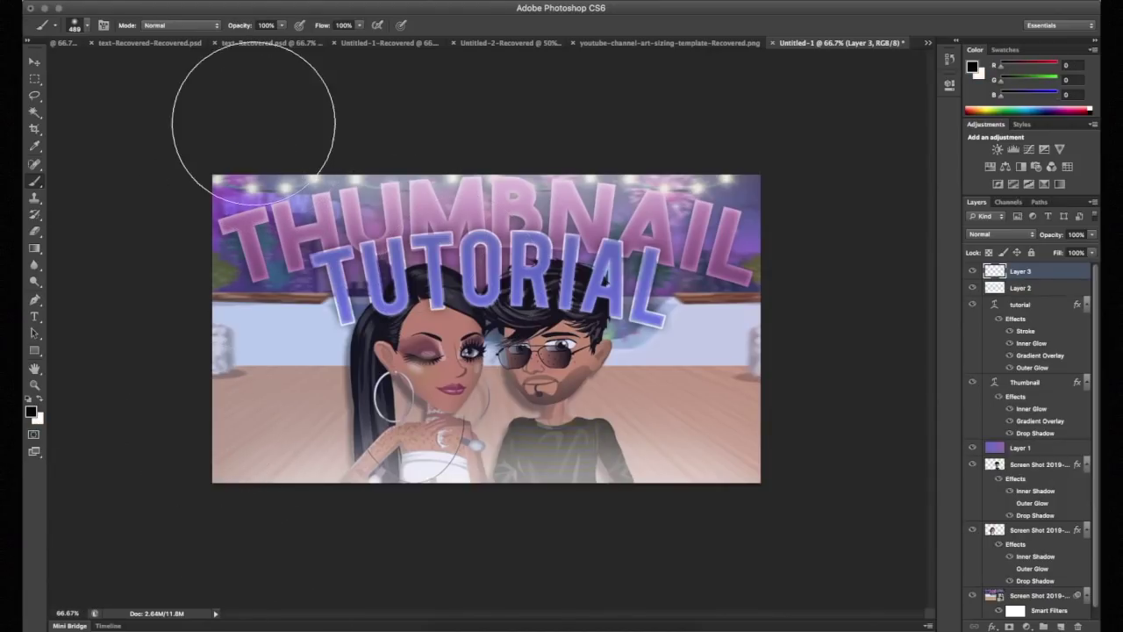
left_click(203, 252)
left_click_drag(216, 495, 233, 522)
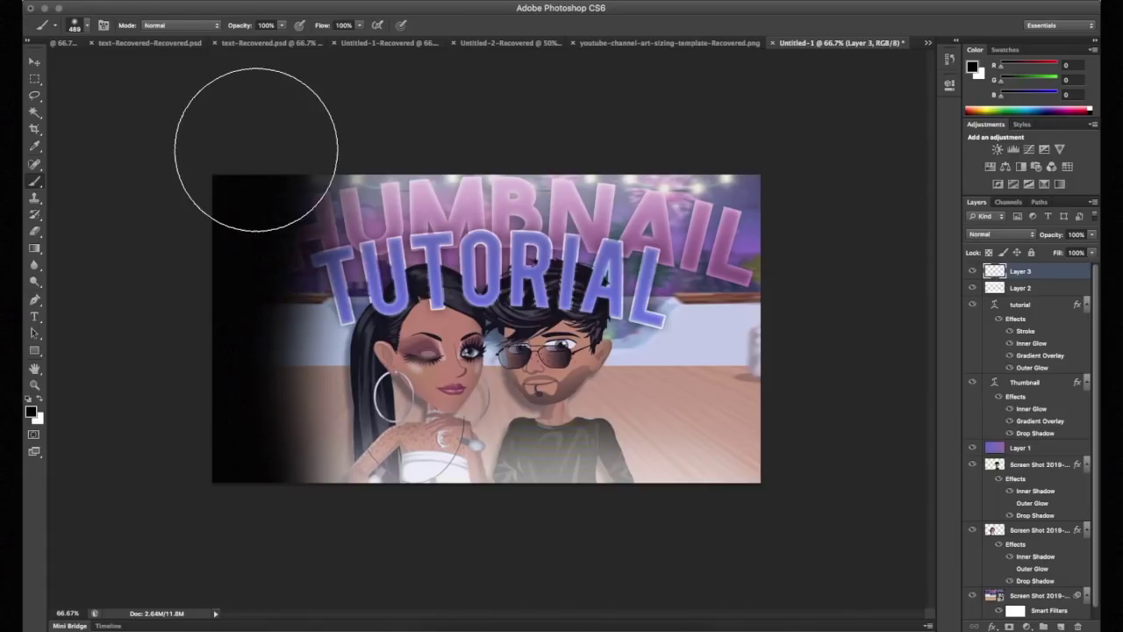
mouse_move(746, 501)
left_mouse_down()
mouse_move(700, 182)
mouse_move(663, 153)
mouse_move(786, 165)
mouse_move(822, 304)
mouse_move(730, 631)
mouse_move(756, 362)
left_mouse_up()
mouse_move(624, 120)
left_mouse_down()
mouse_move(356, 104)
mouse_move(227, 202)
mouse_move(487, 137)
mouse_move(761, 155)
left_mouse_up()
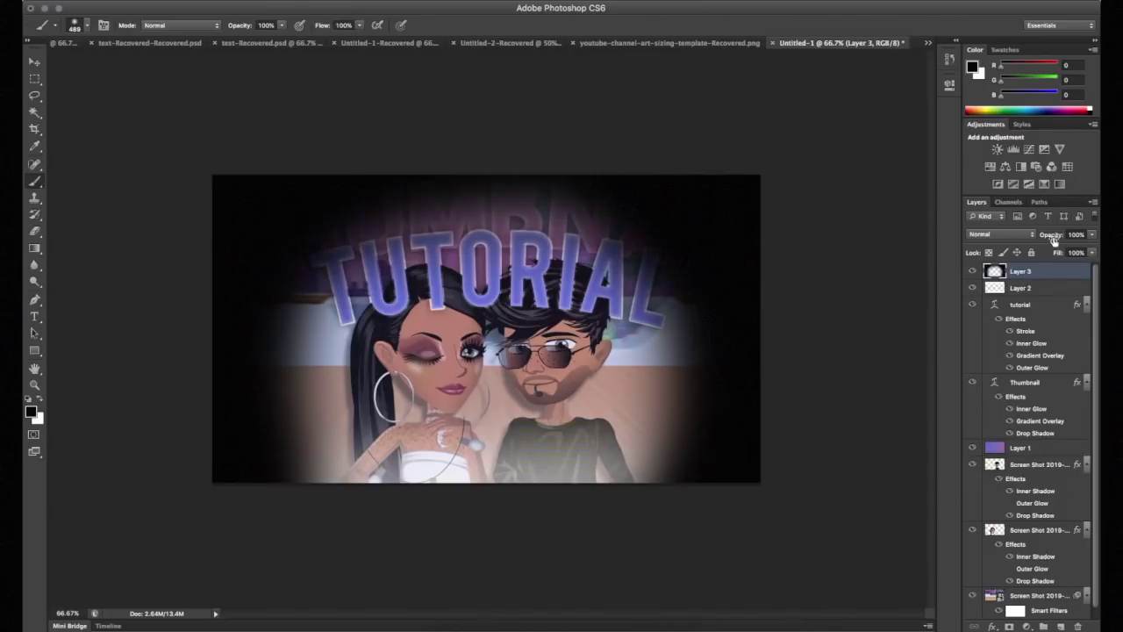
left_click_drag(1052, 240, 1016, 242)
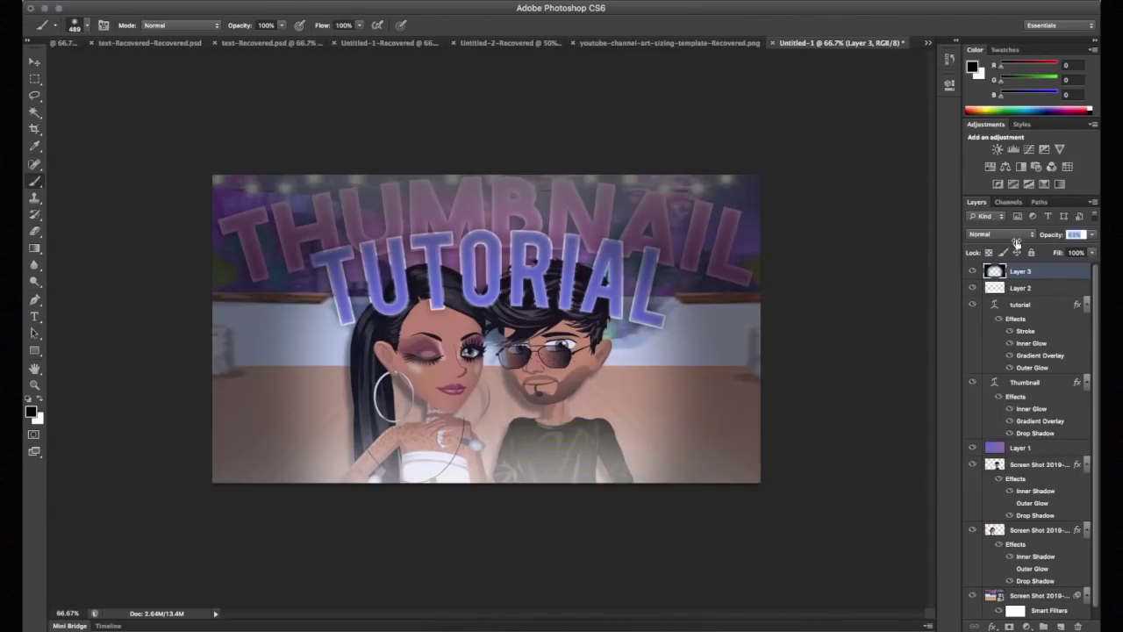
left_click_drag(1016, 245, 1015, 245)
- Erase the vignette over the title and avatars with a 426 px eraser at 0% hardness
left_click(35, 231)
right_click(384, 235)
left_click_drag(414, 295, 400, 293)
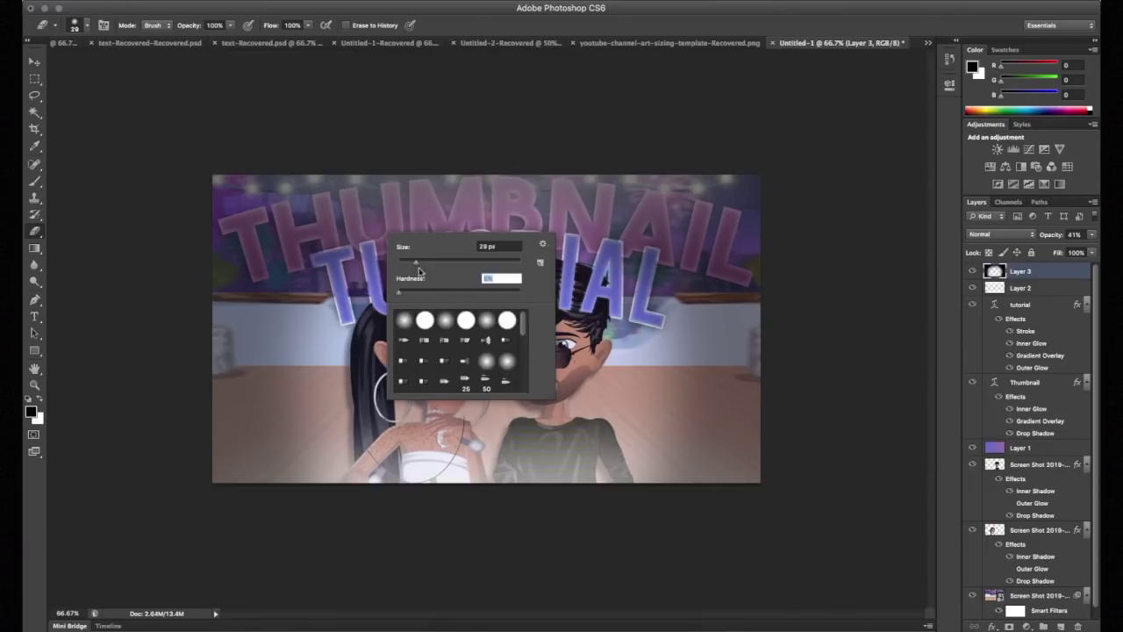
left_click_drag(445, 264, 492, 263)
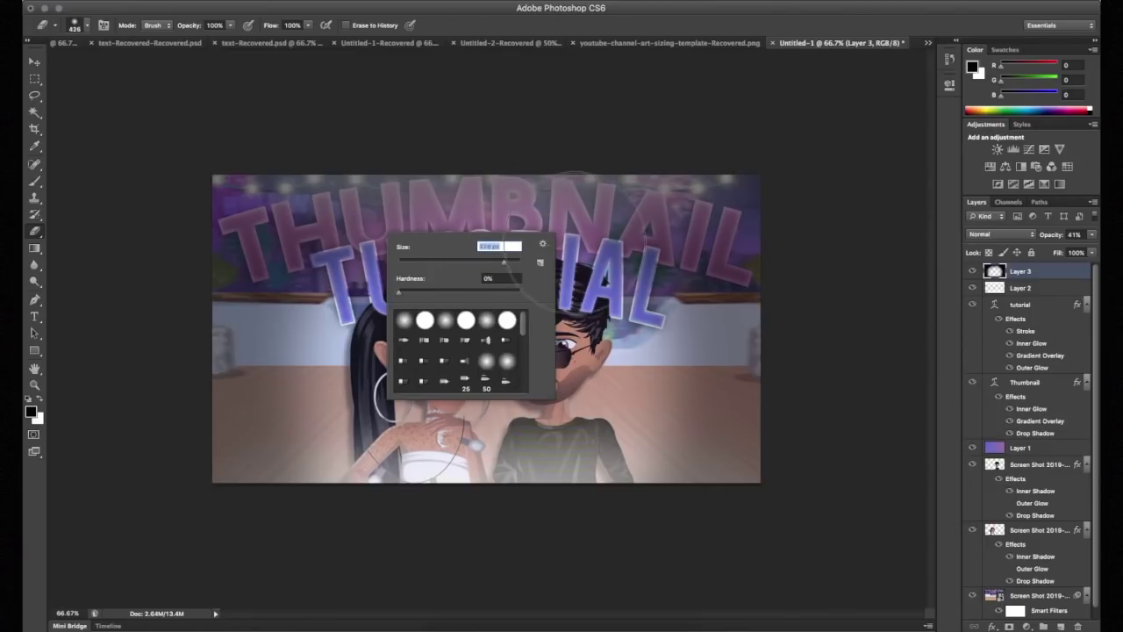
key("Return")
mouse_move(437, 229)
left_mouse_down()
mouse_move(369, 220)
mouse_move(299, 281)
mouse_move(518, 334)
left_mouse_up()
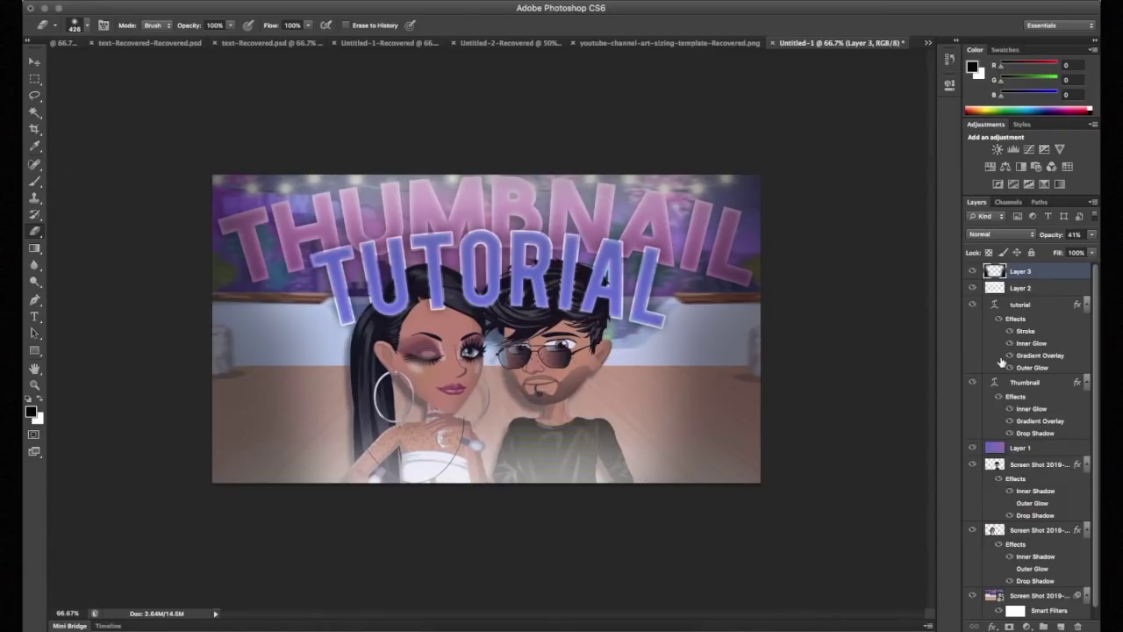
- Add a new layer above the vignette and fill it with white using the Paint Bucket
left_click(1061, 626)
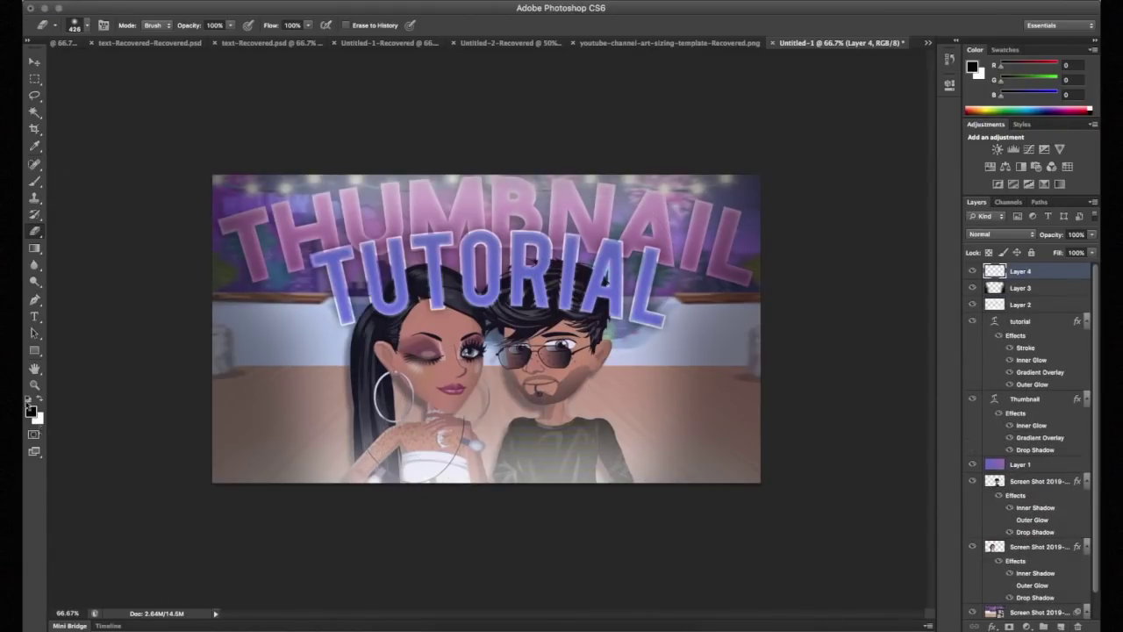
key("x")
left_click_drag(35, 248, 76, 260)
left_click(75, 257)
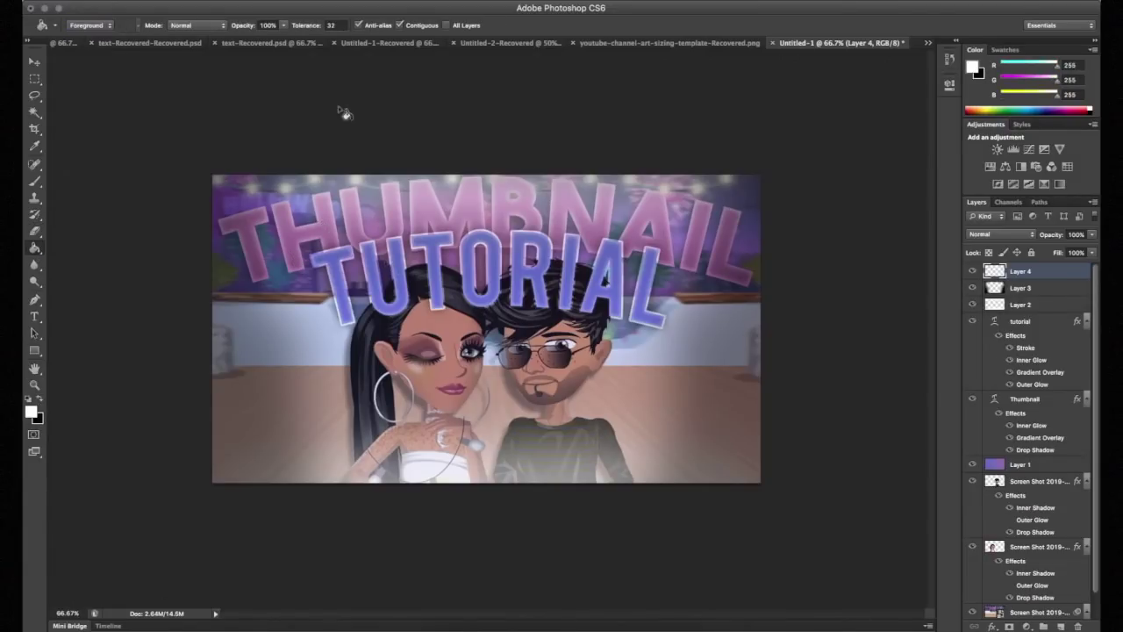
left_click(369, 292)
- Select a rectangle about 17.6 by 9.75 in just inside the canvas edges and delete the white within, leaving a thin border
left_click(35, 79)
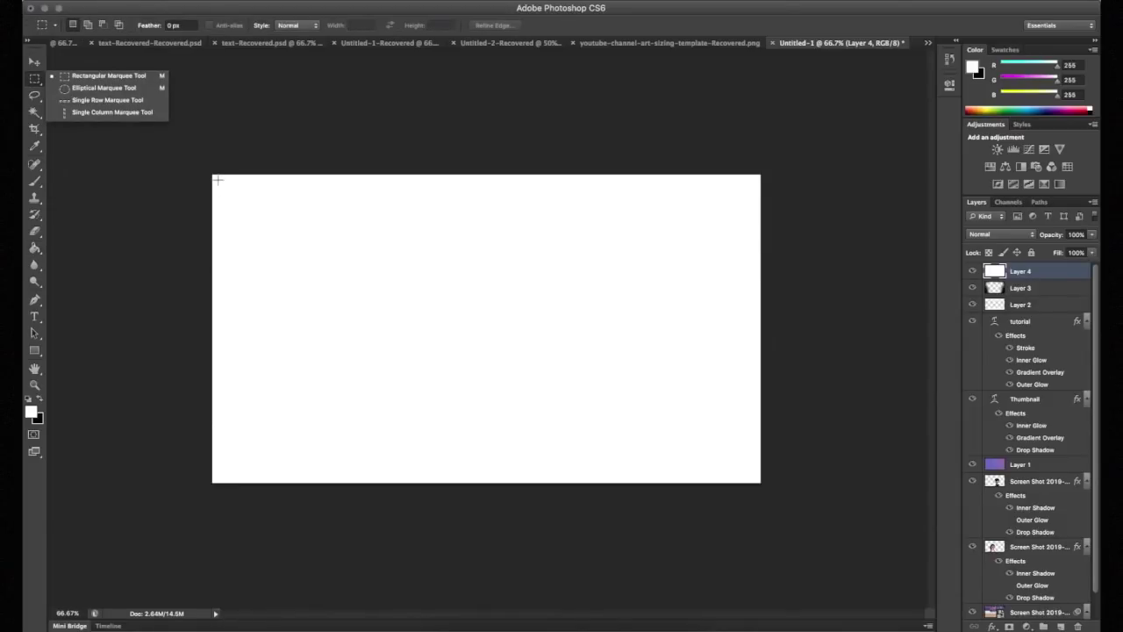
left_click(564, 360)
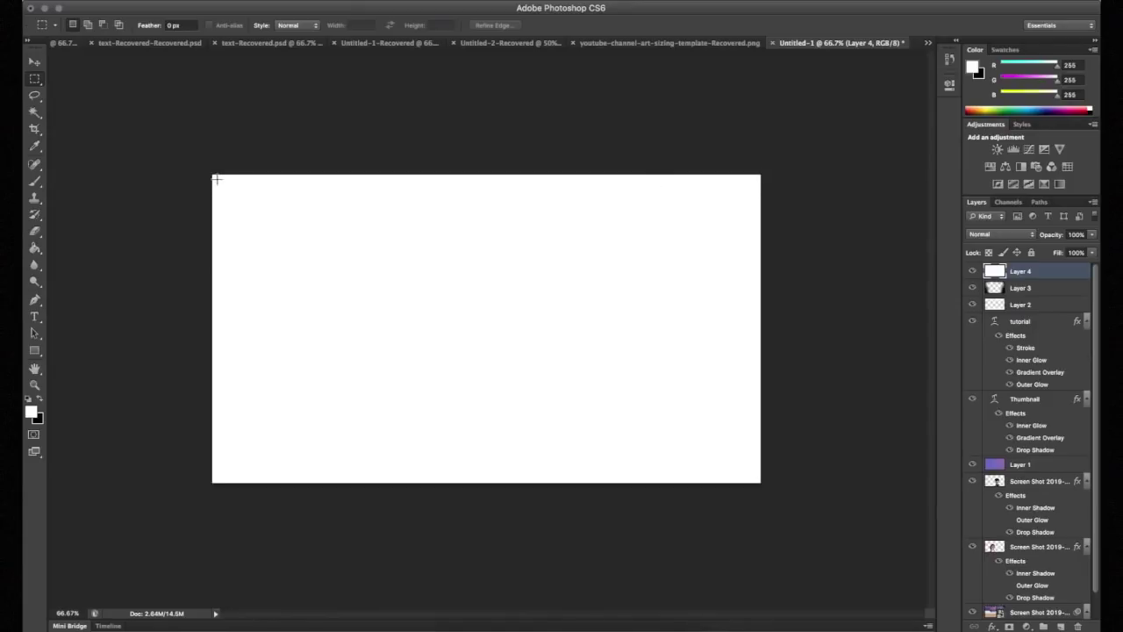
left_click_drag(217, 180, 642, 493)
key("ctrl+d")
left_click_drag(216, 179, 544, 421)
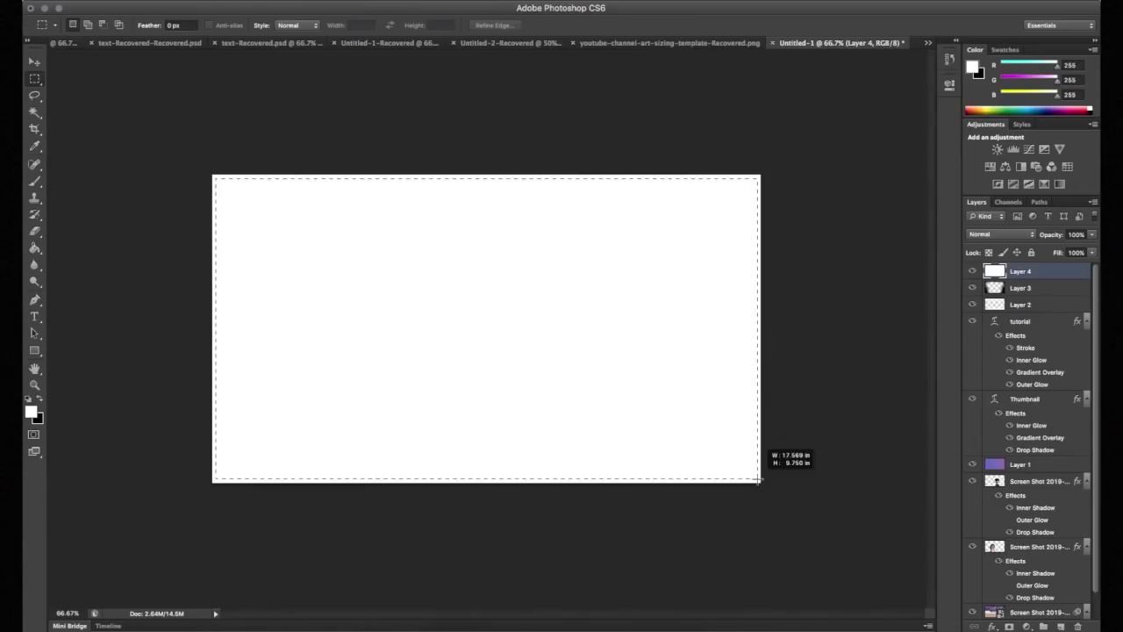
left_click_drag(757, 481, 758, 480)
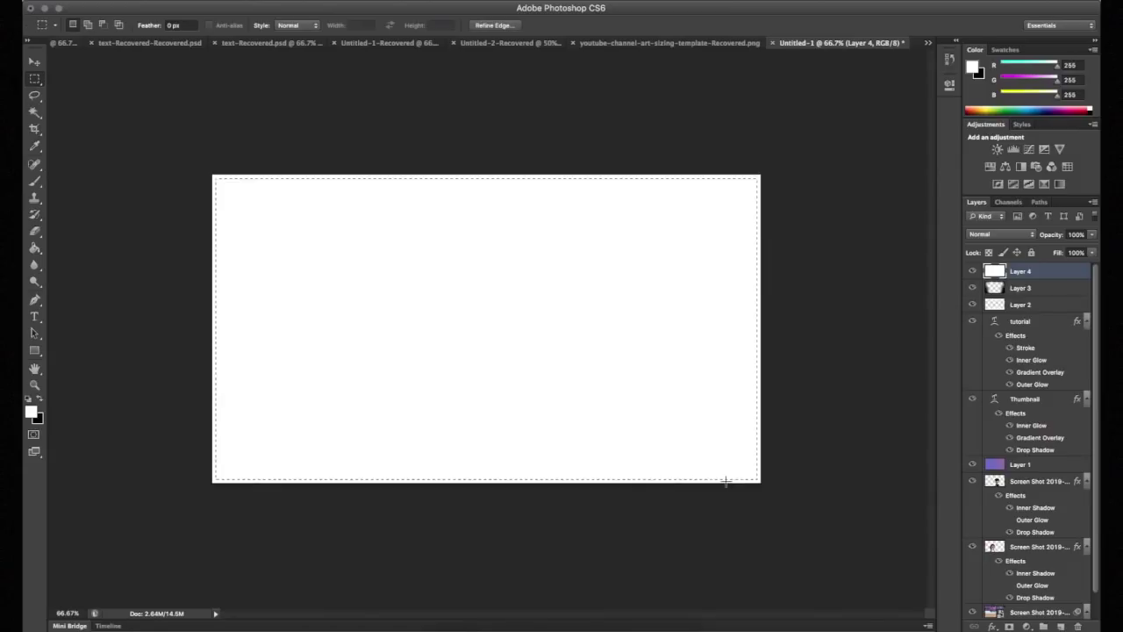
key("BackSpace")
key("super+d")
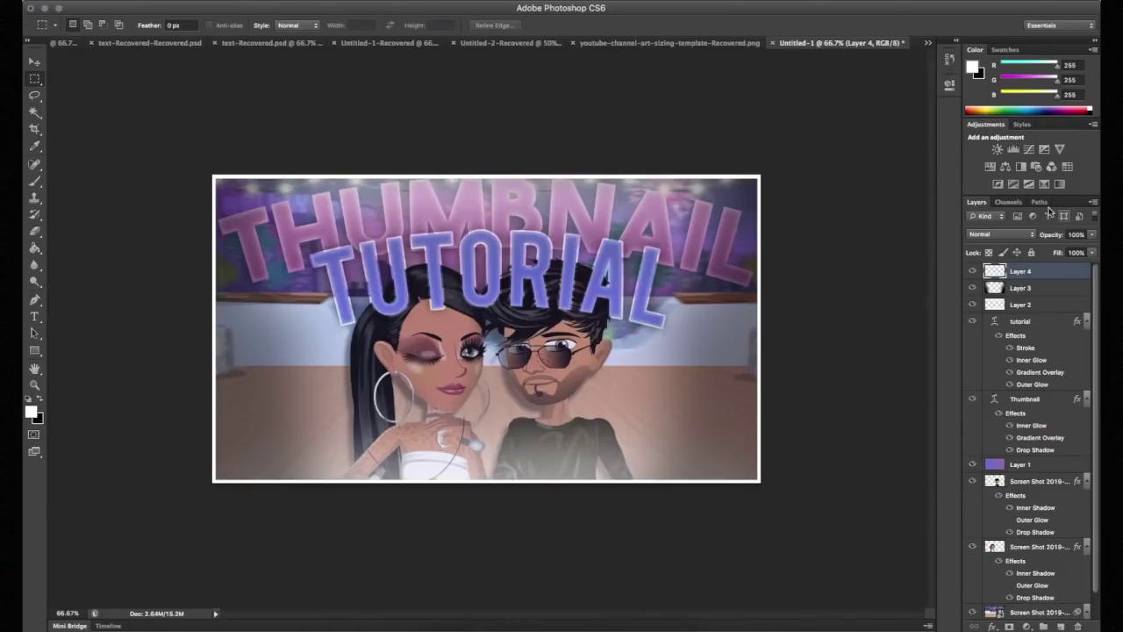
- Set the white border layer to Overlay blending and lower its opacity to 78%
left_click(1001, 235)
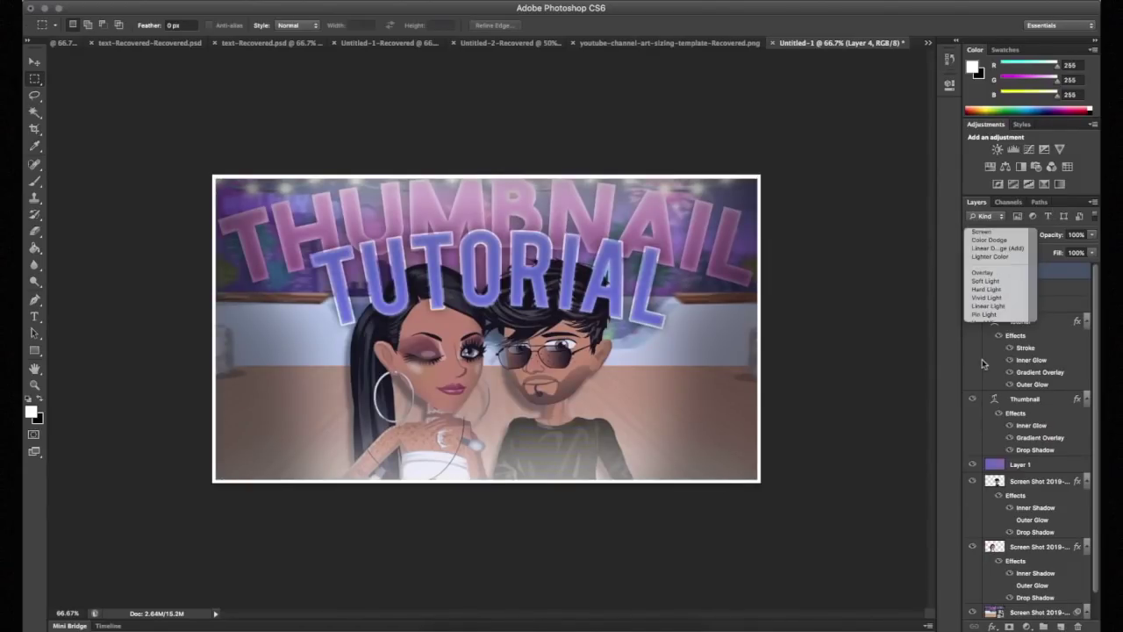
left_click(982, 272)
left_click_drag(1057, 237, 1051, 242)
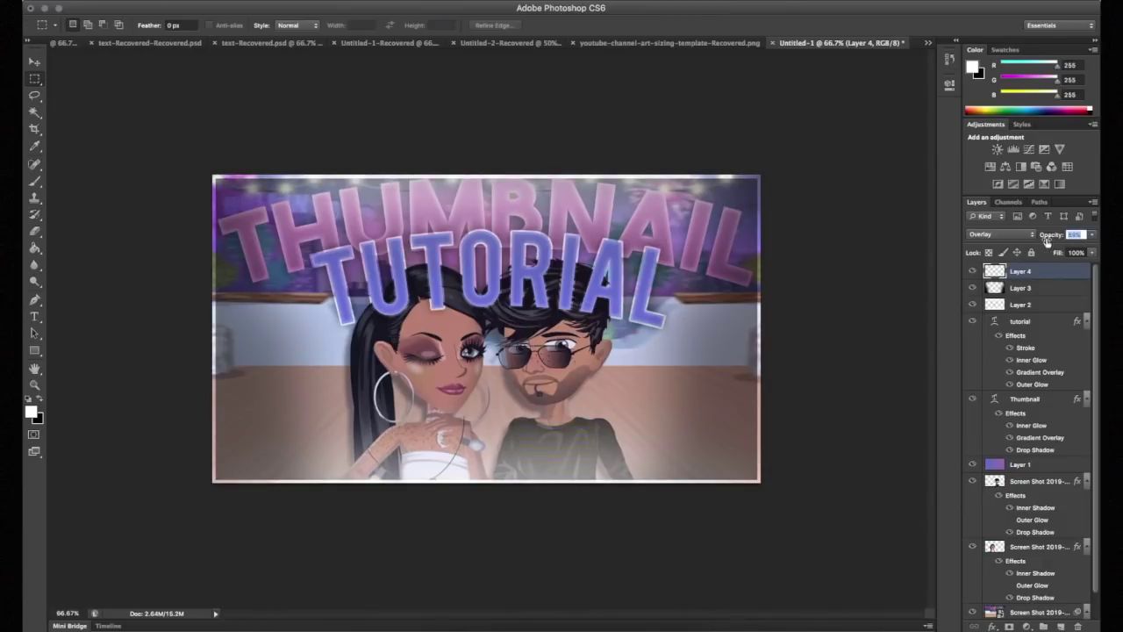
left_click_drag(1043, 242, 1038, 243)
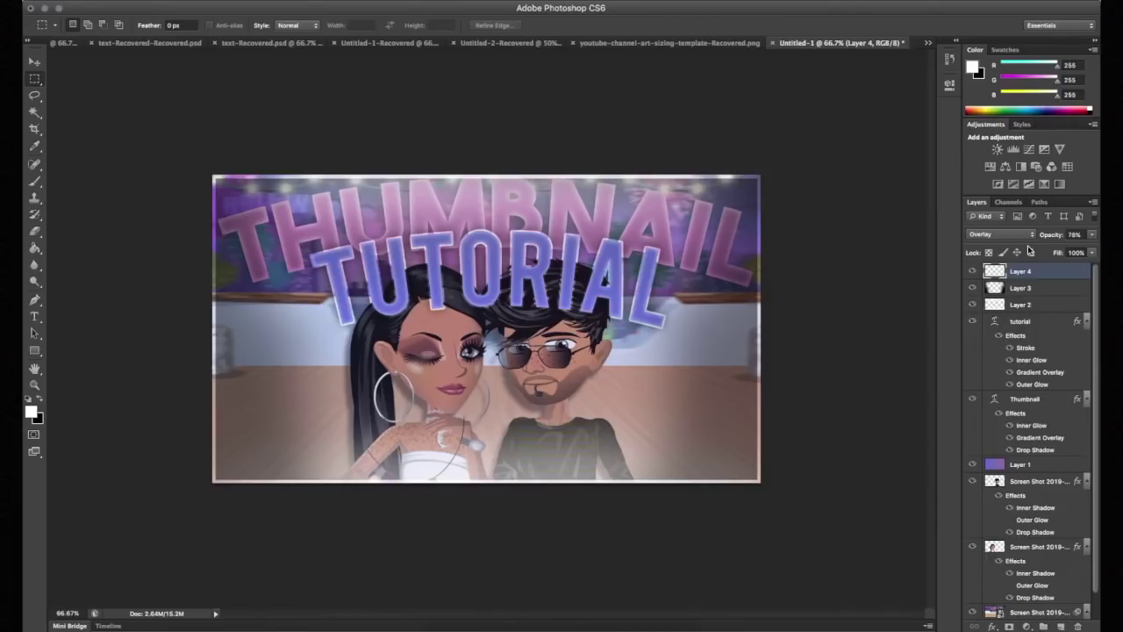
- Add a new layer, switch to Chrome and search Google Images for "arrow png" in a new tab
left_click(1061, 626)
left_click(481, 619)
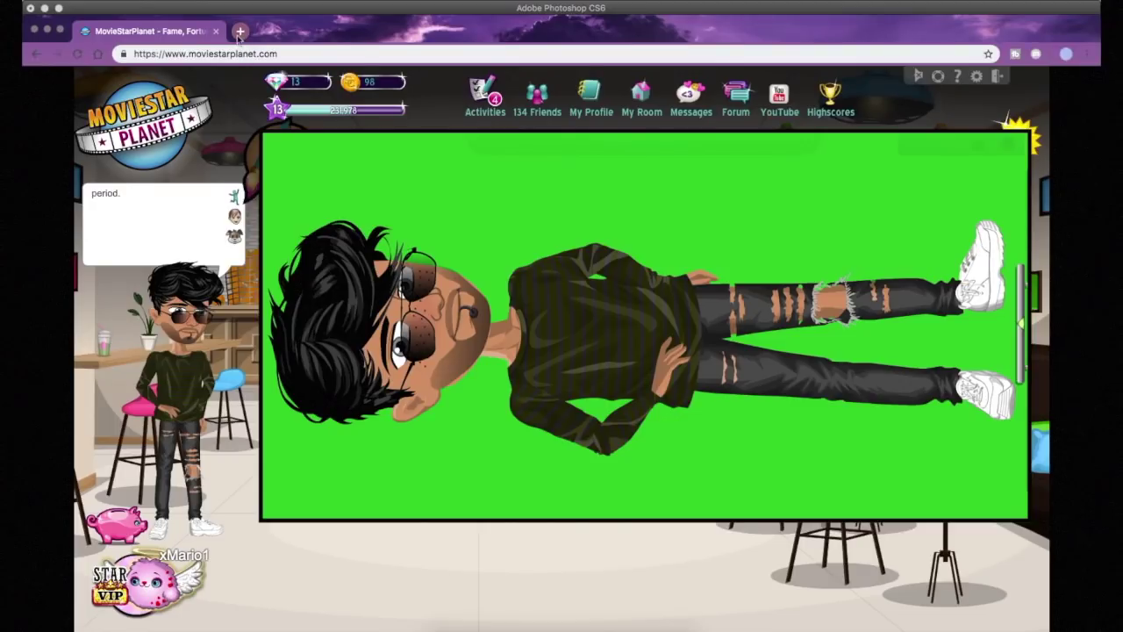
left_click(239, 33)
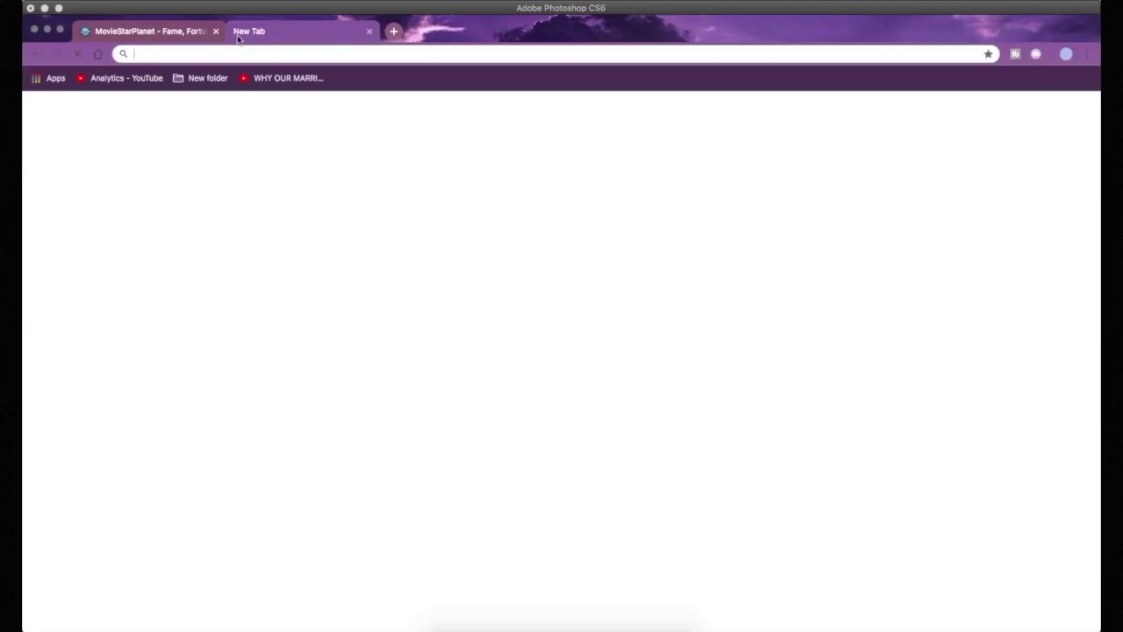
type("arrow png")
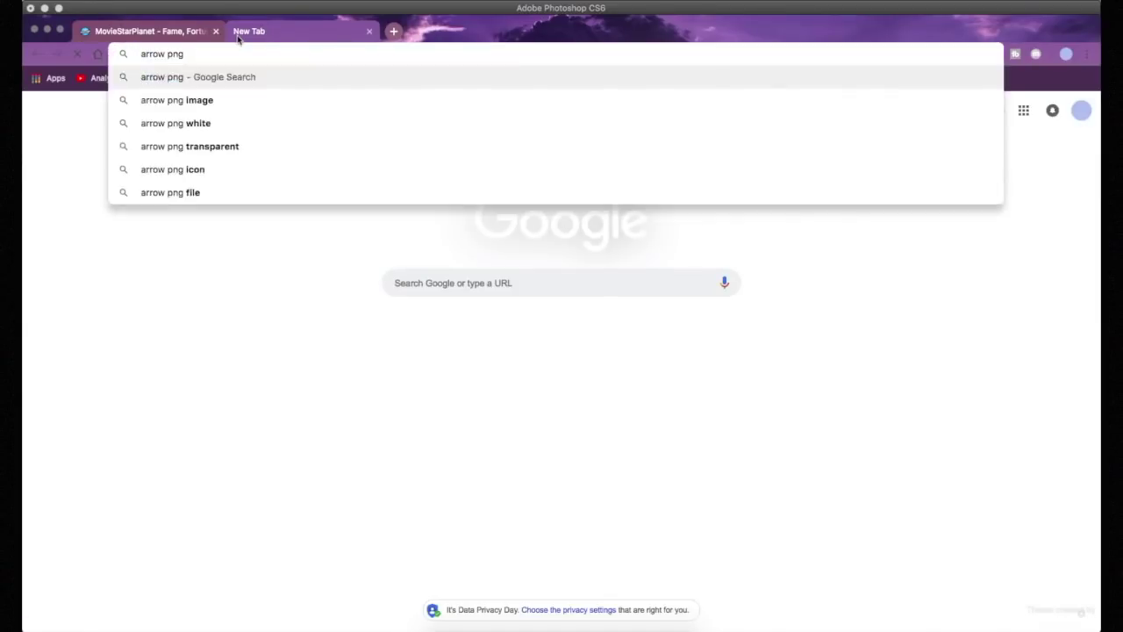
key("Return")
left_click(177, 131)
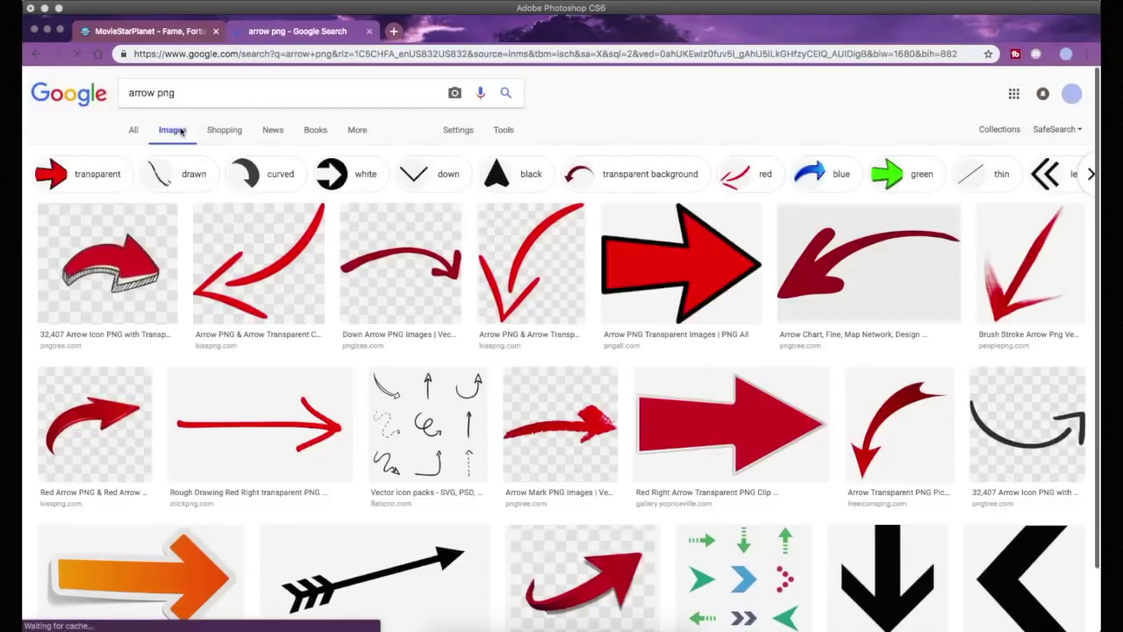
- Copy a curved red arrow image from the results and paste it into the thumbnail in Photoshop
scroll(544, 439, "down", 2)
left_click(878, 276)
right_click(407, 432)
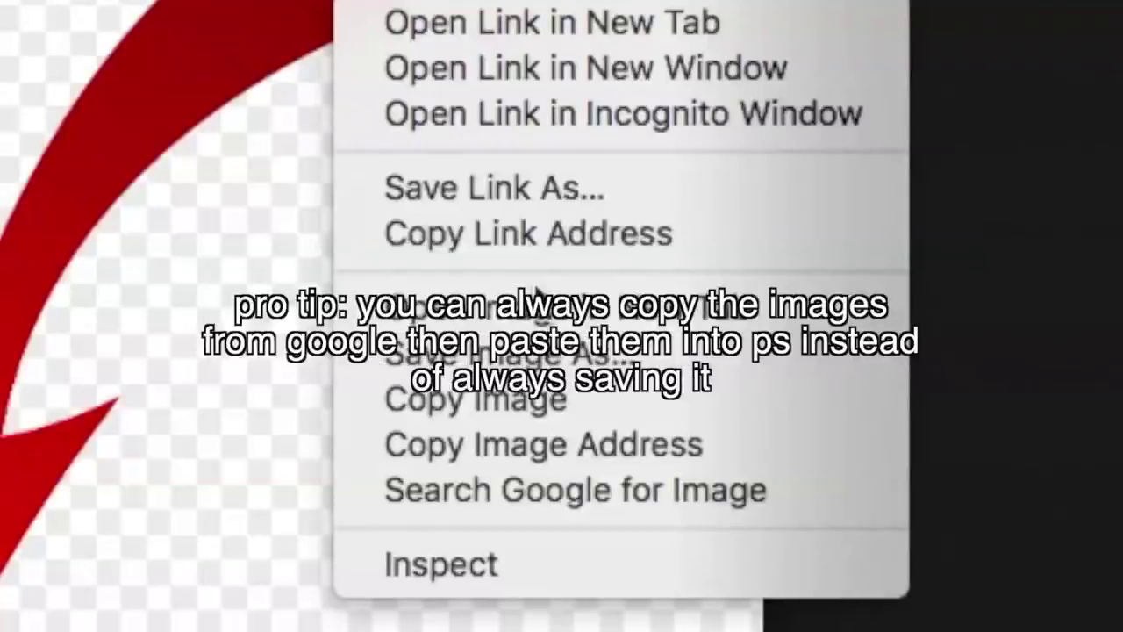
left_click(470, 399)
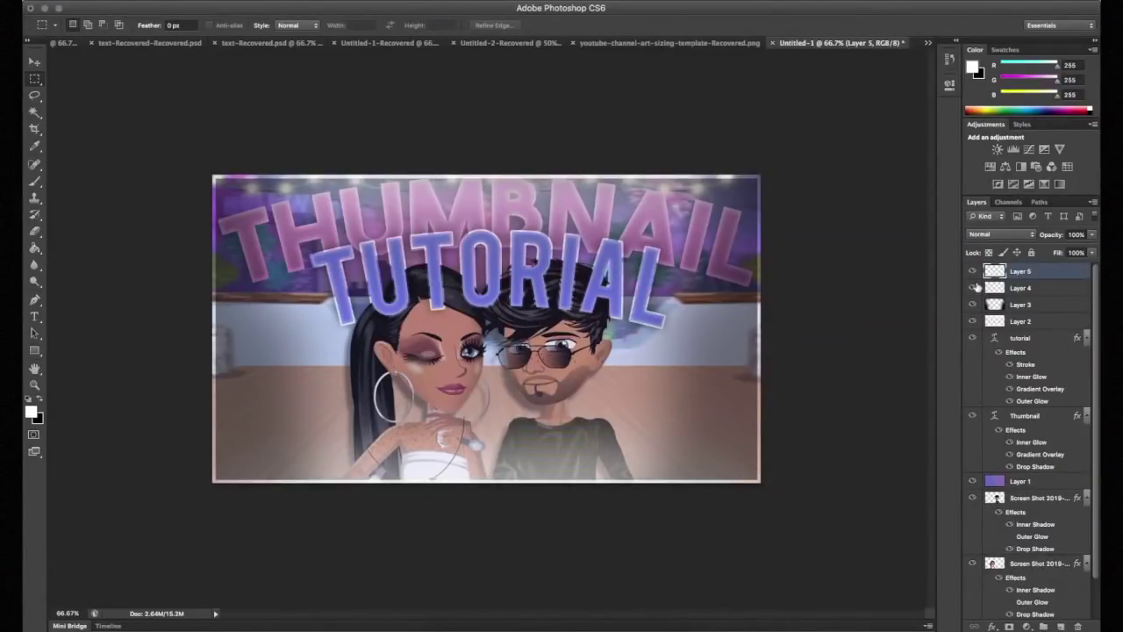
key("super+v")
- Turn the arrow inward at the canvas's right edge and style it with a pink-purple gradient overlay, inner glow and drop shadow
key("super+t")
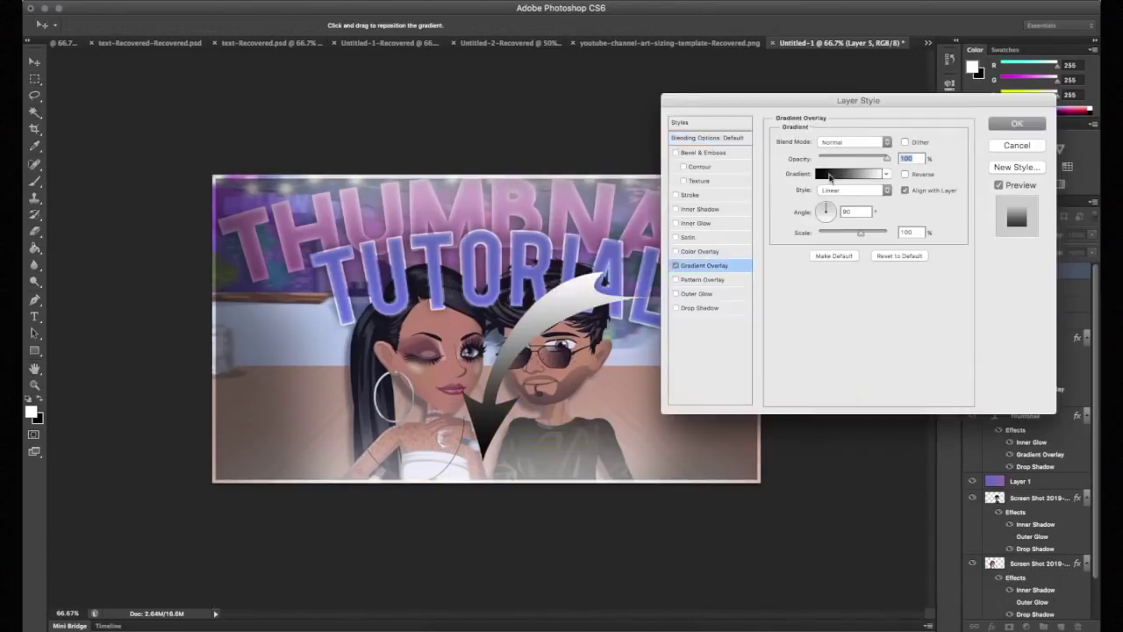
left_click(825, 132)
left_click(619, 376)
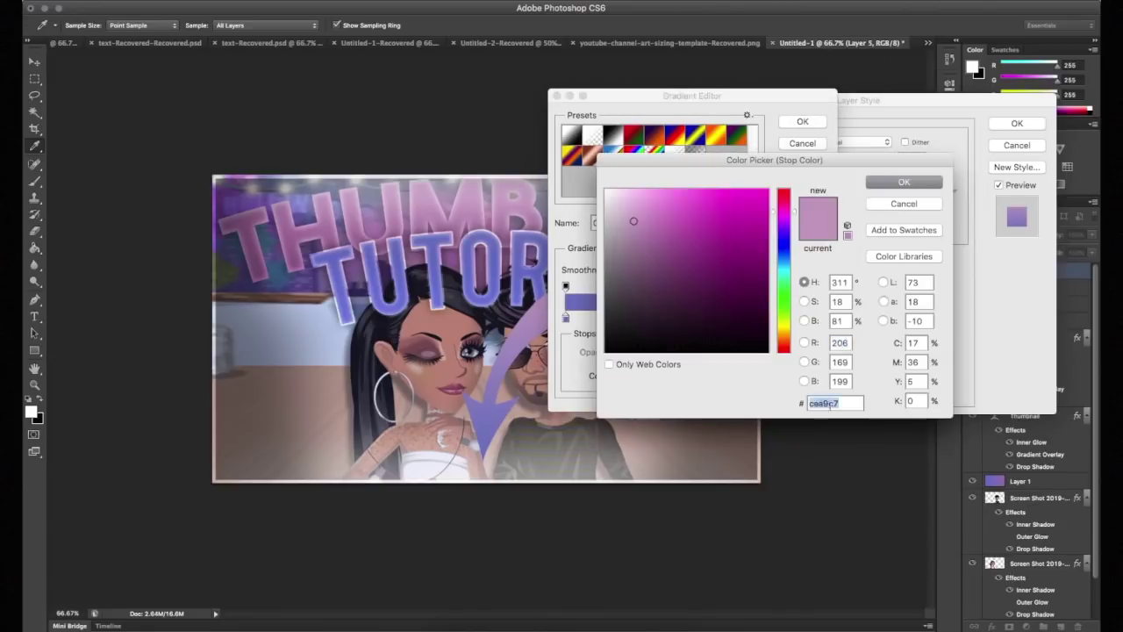
left_click(660, 200)
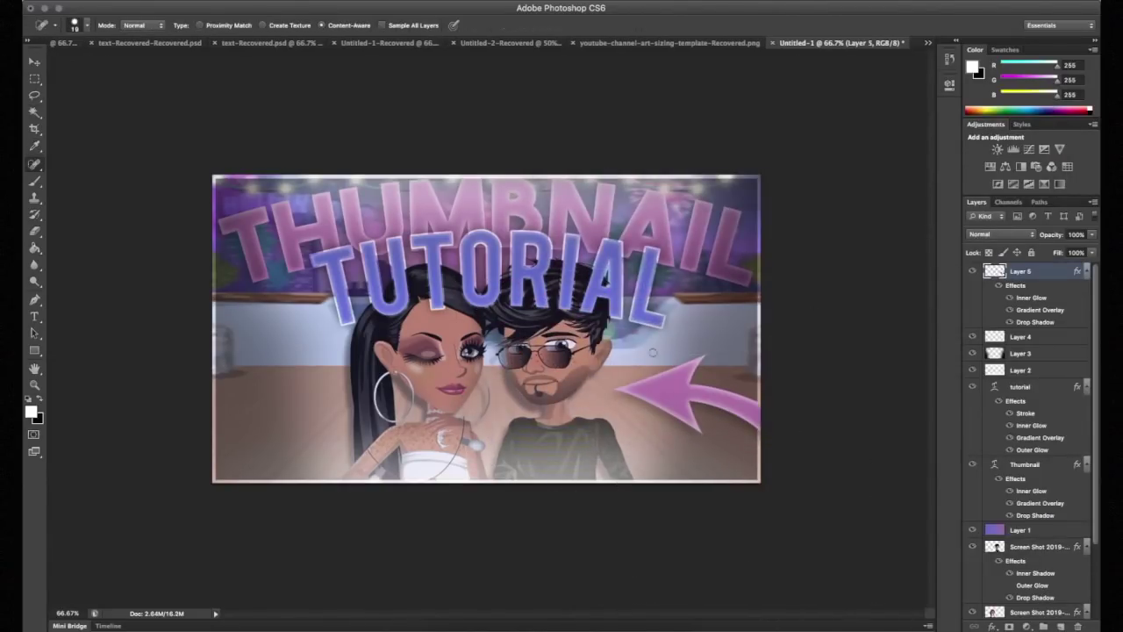
- Duplicate the arrow, mirror the copy onto the canvas's left side, and rotate both arrows to rise from the bottom corners toward the avatars
key("super+j")
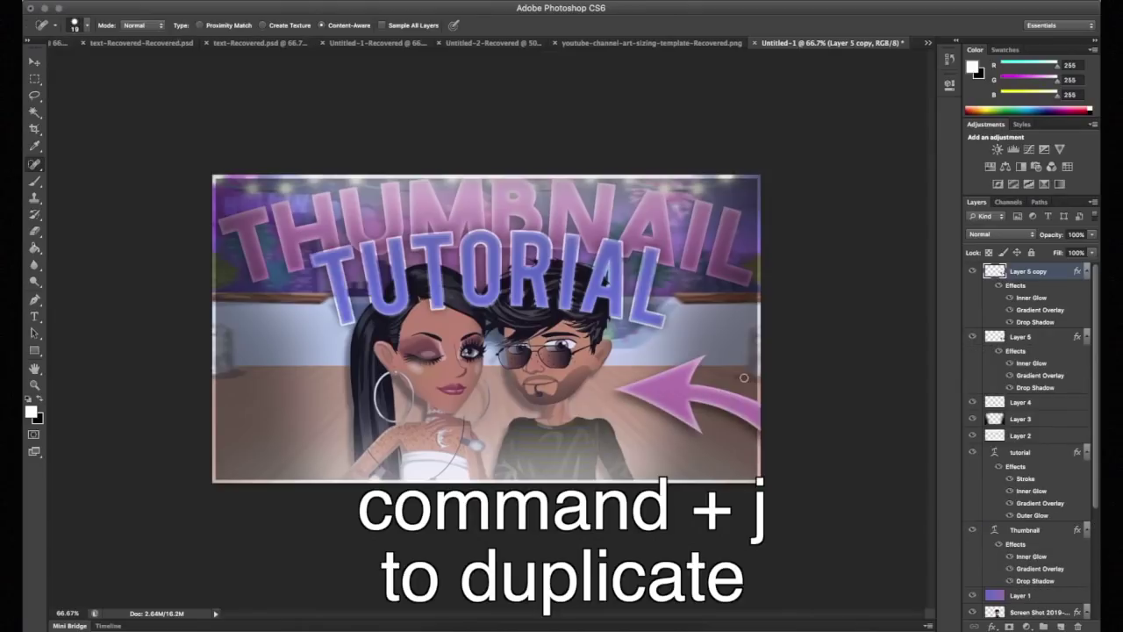
key("super+t")
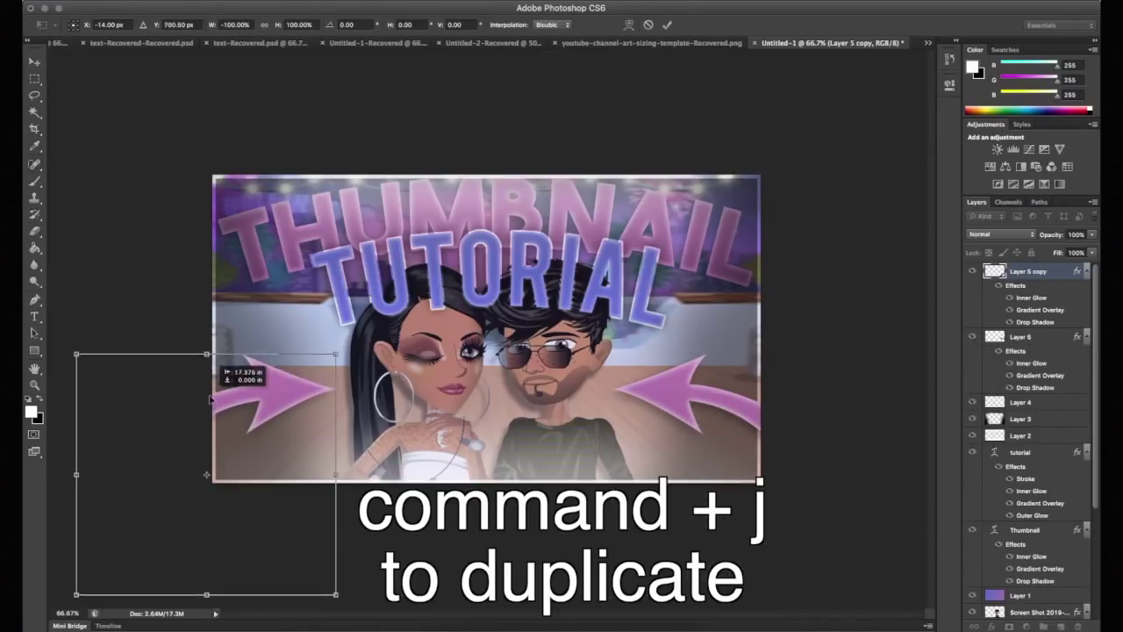
left_click_drag(263, 387, 301, 417)
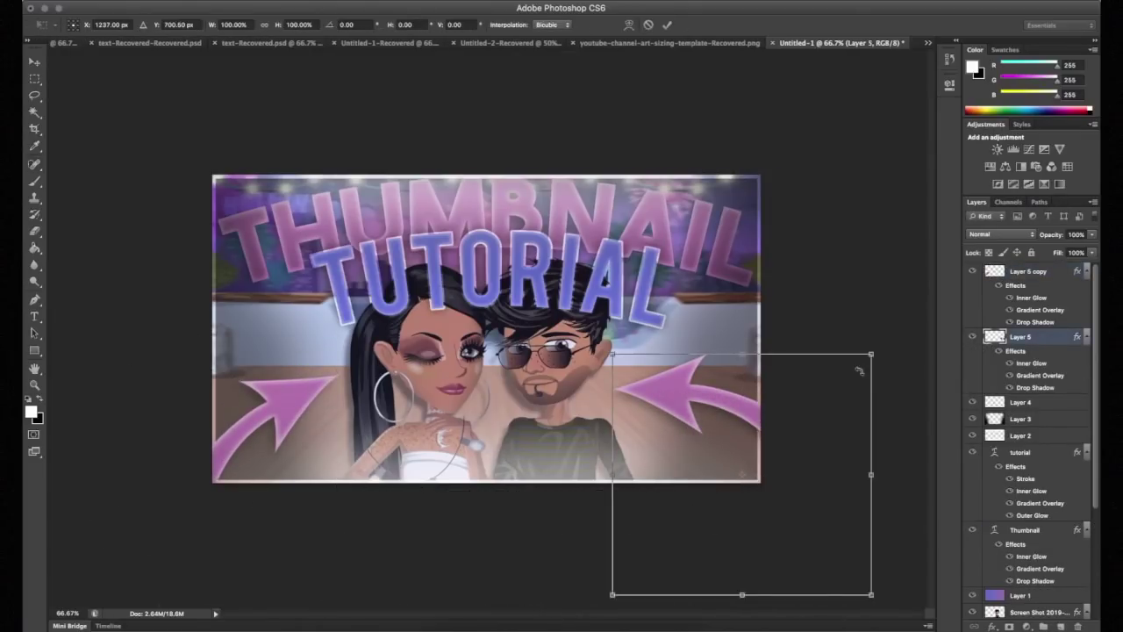
left_click_drag(860, 372, 777, 420)
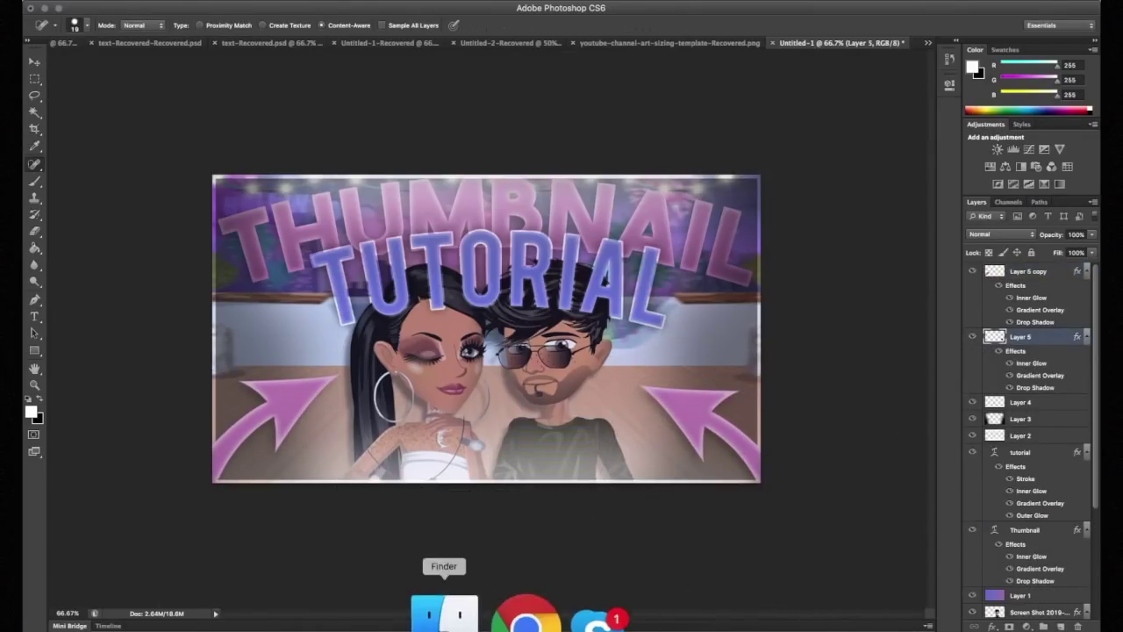
- Place the black-and-cream sunburst screenshot from the Desktop folder into the thumbnail and enlarge it to cover the whole canvas
left_click(444, 618)
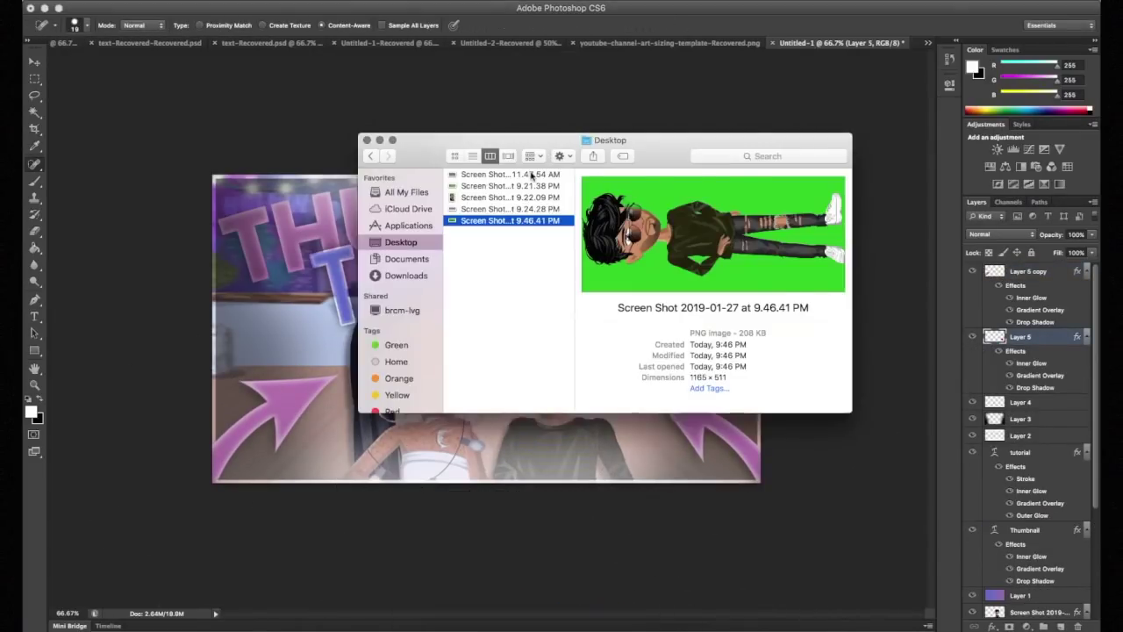
left_click(536, 180)
left_click_drag(535, 180, 532, 401)
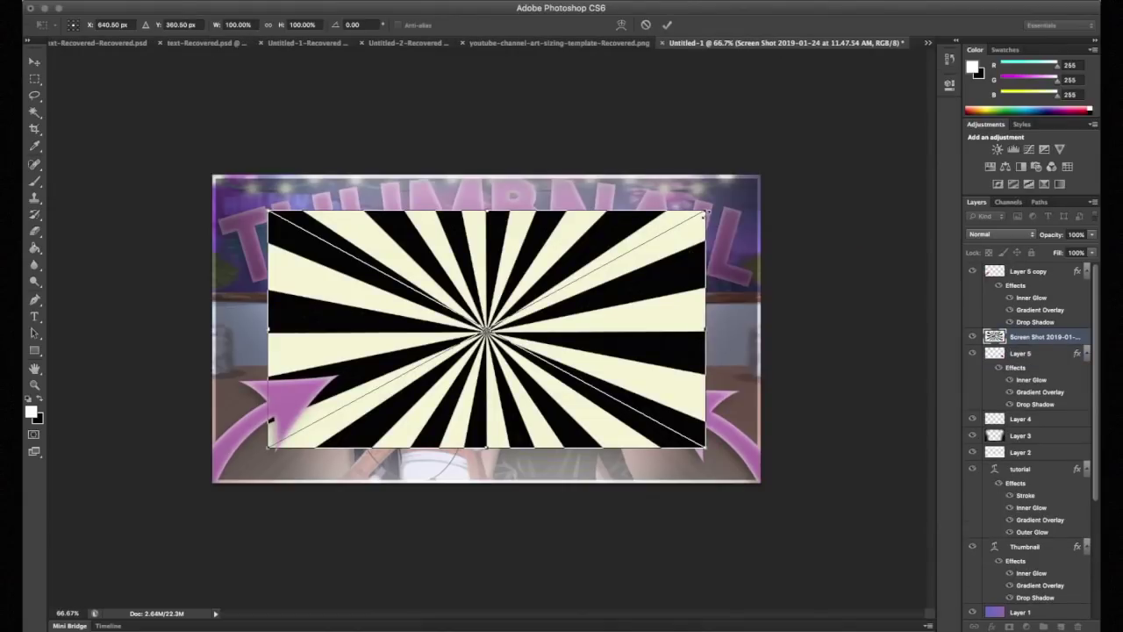
left_click_drag(707, 213, 770, 170)
left_click_drag(267, 447, 200, 488)
key("Return")
- Move the sunburst layer beneath both avatars, directly above the blurred background, and try the Overlay blend mode on it
left_click_drag(1042, 338, 1031, 569)
left_click(1001, 234)
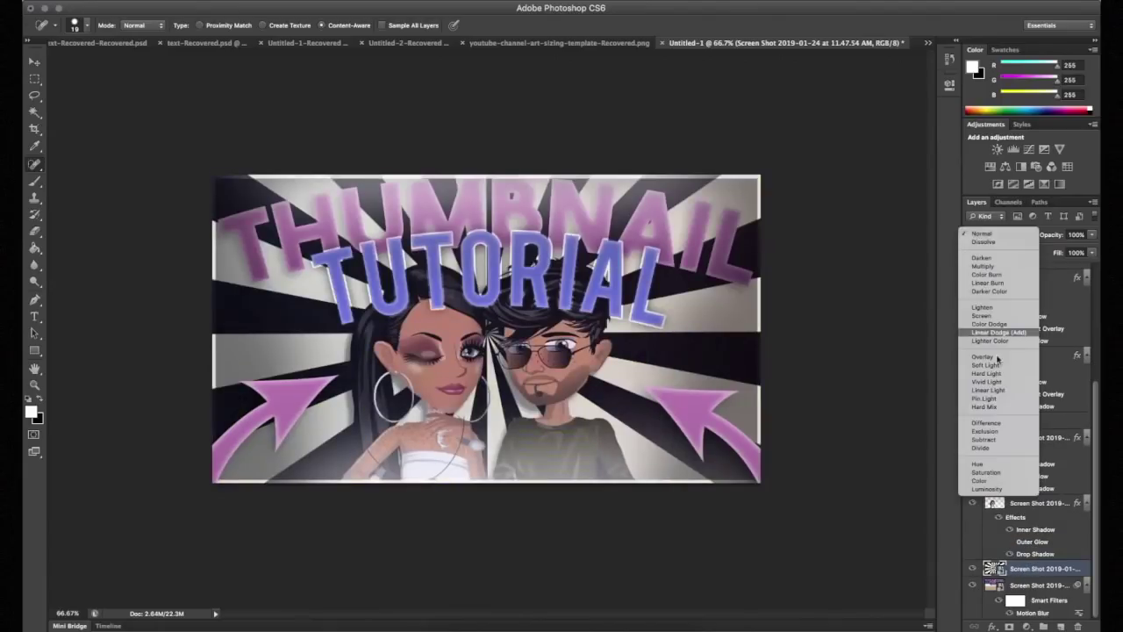
left_click(995, 357)
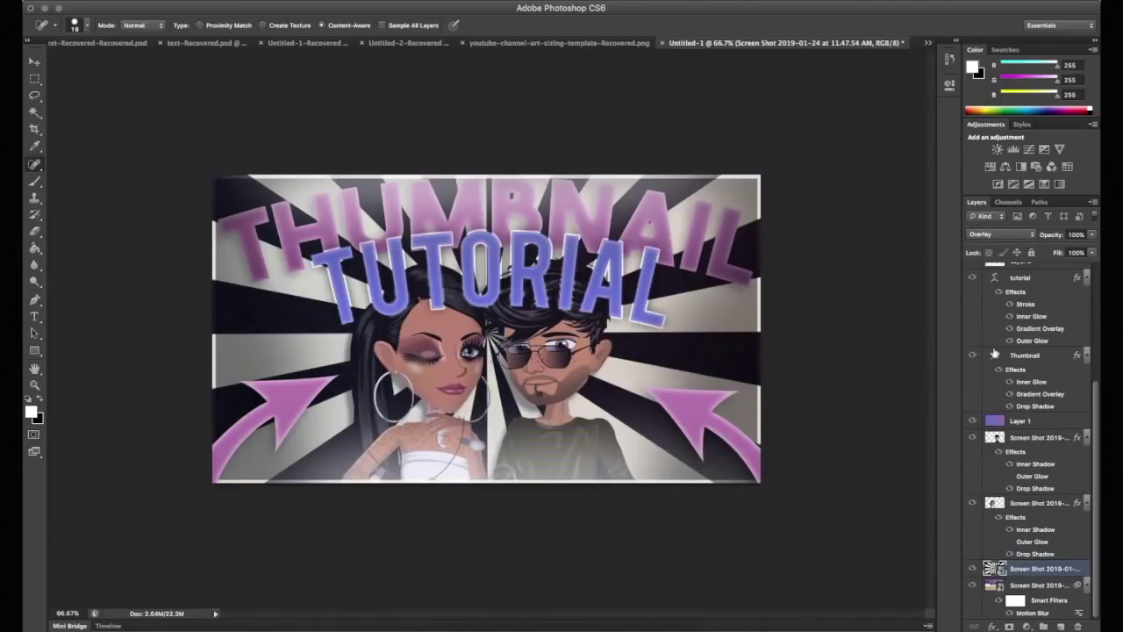
- Set the sunburst layer's blend mode to Screen and lower its opacity until the rays are only a faint overlay
left_click(1000, 234)
left_click(1013, 204)
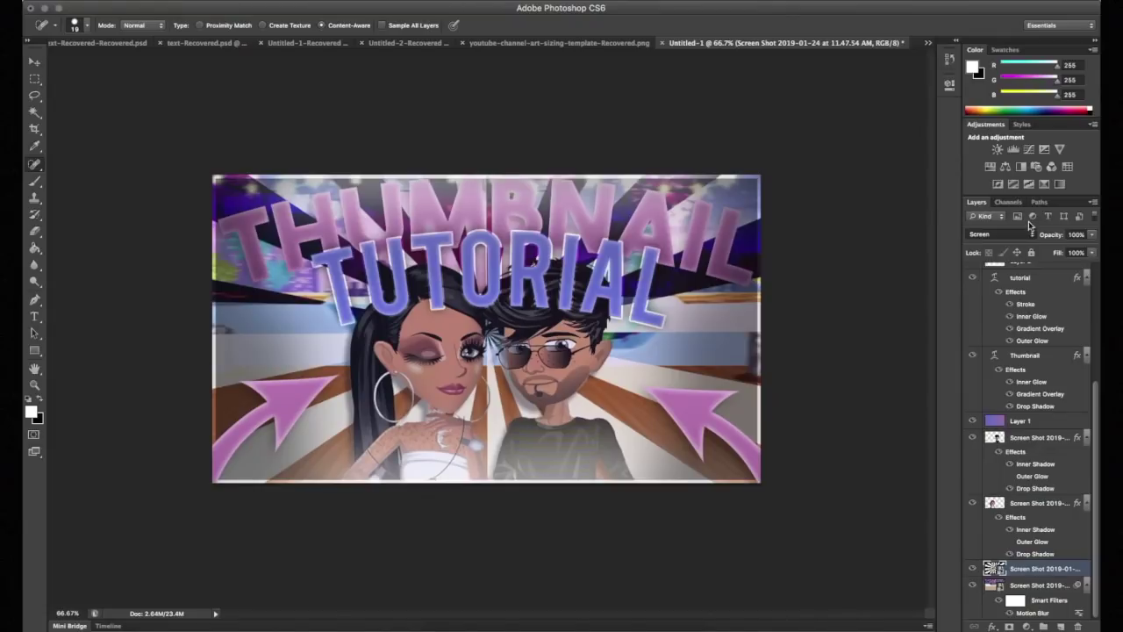
mouse_move(1054, 234)
left_mouse_down()
mouse_move(1005, 234)
mouse_move(1046, 239)
left_mouse_up()
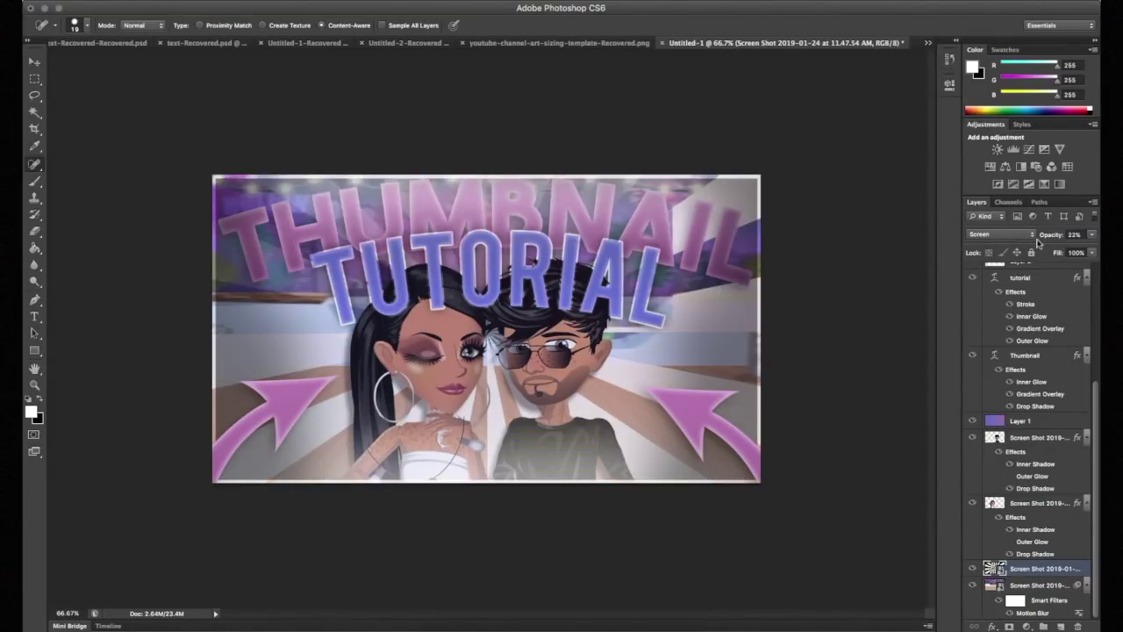
left_click_drag(1057, 236, 1062, 238)
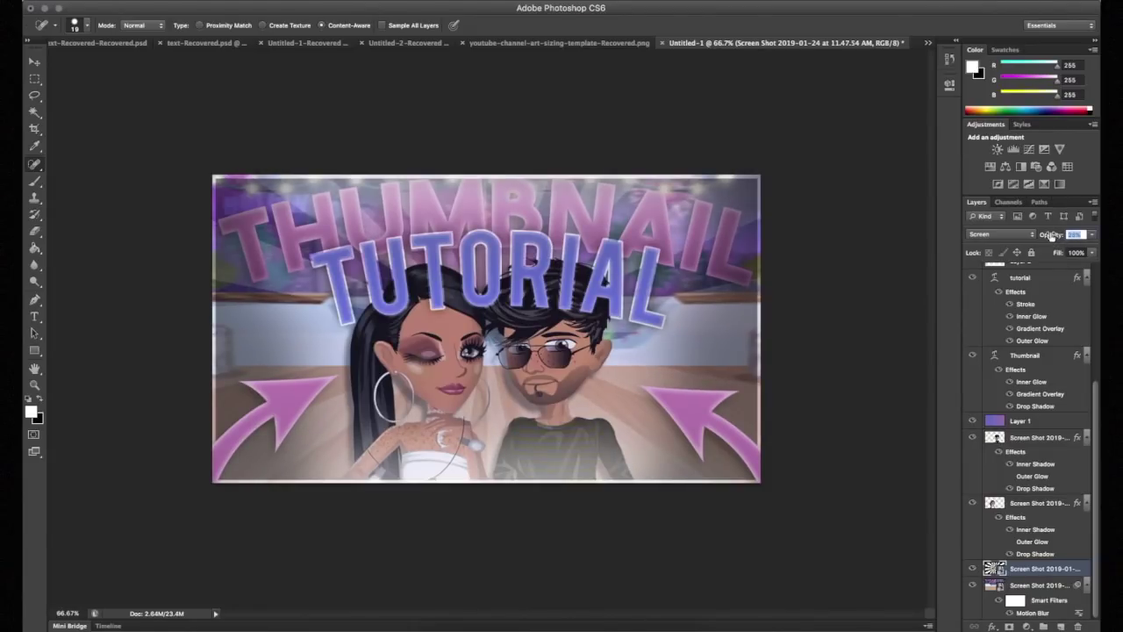
- Check the white border on Layer 4 by toggling its visibility, and reduce that layer's opacity to soften the border
key("super+minus")
key("super+minus")
key("super+plus")
scroll(973, 406, "up", 5)
left_click(973, 402)
left_click(972, 402)
left_click(1018, 402)
left_click_drag(1044, 237, 1035, 239)
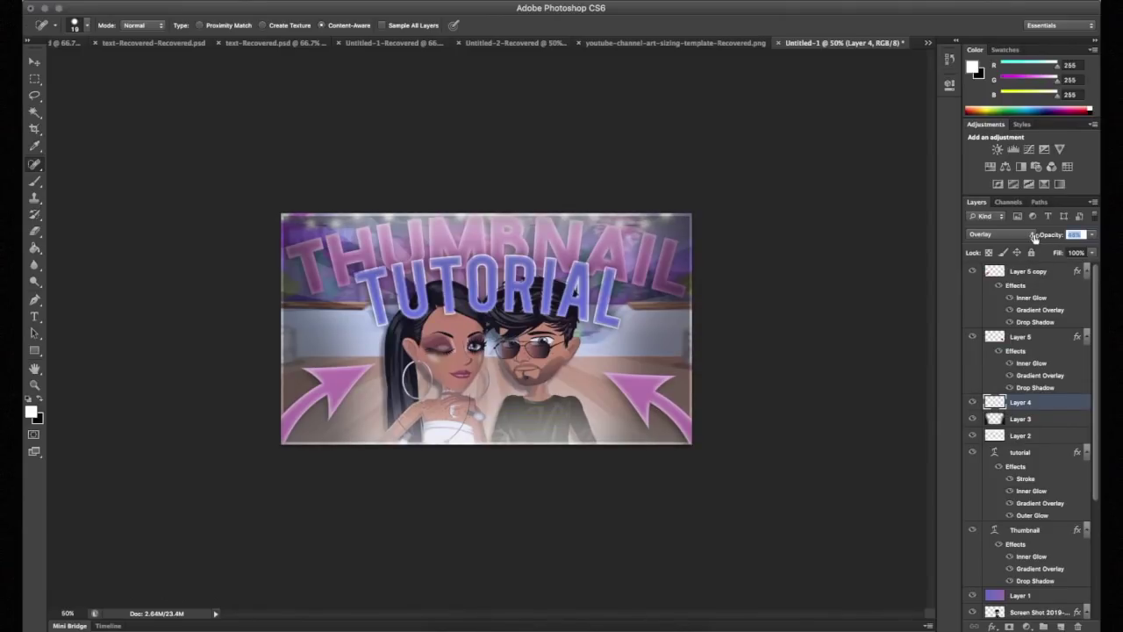
key("super+equal")
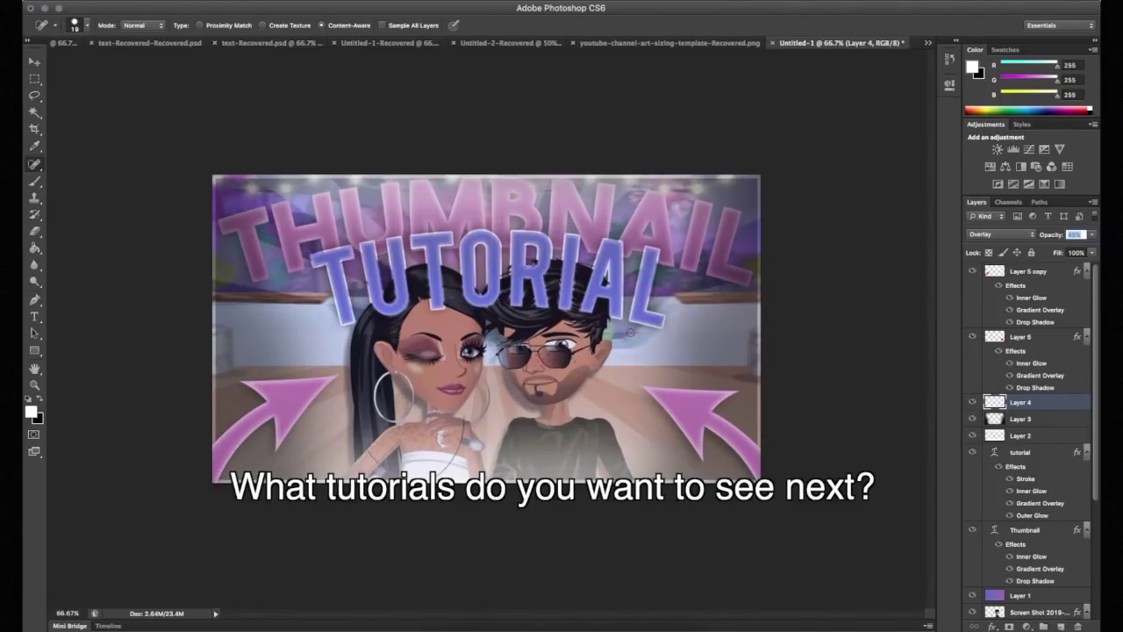